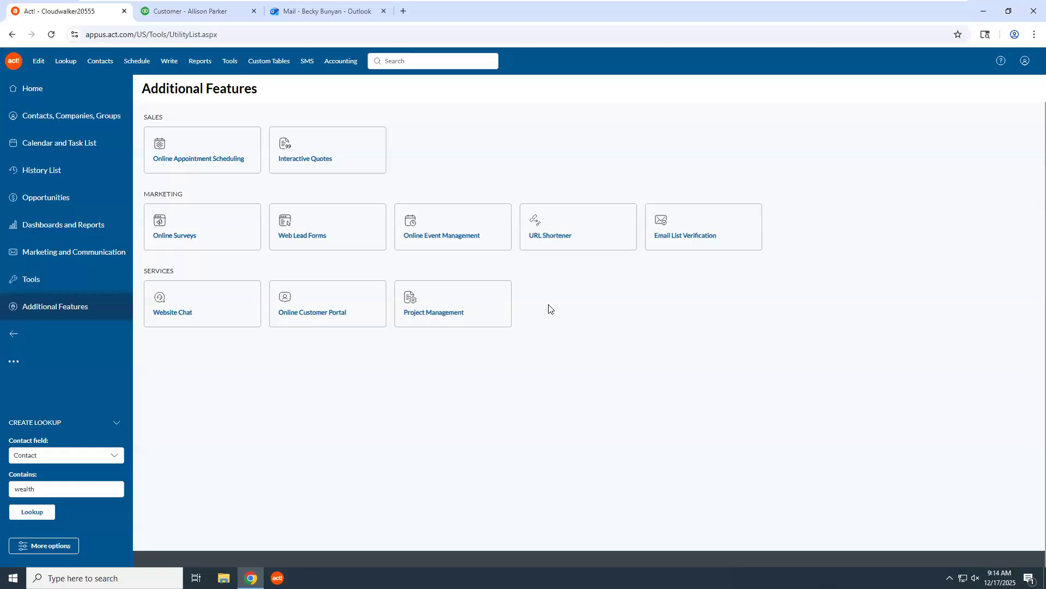
Review the Accounting Link Get Started setup, including the QuickBooks Online connection and automatic refresh settings, and close it.
left_click(341, 62)
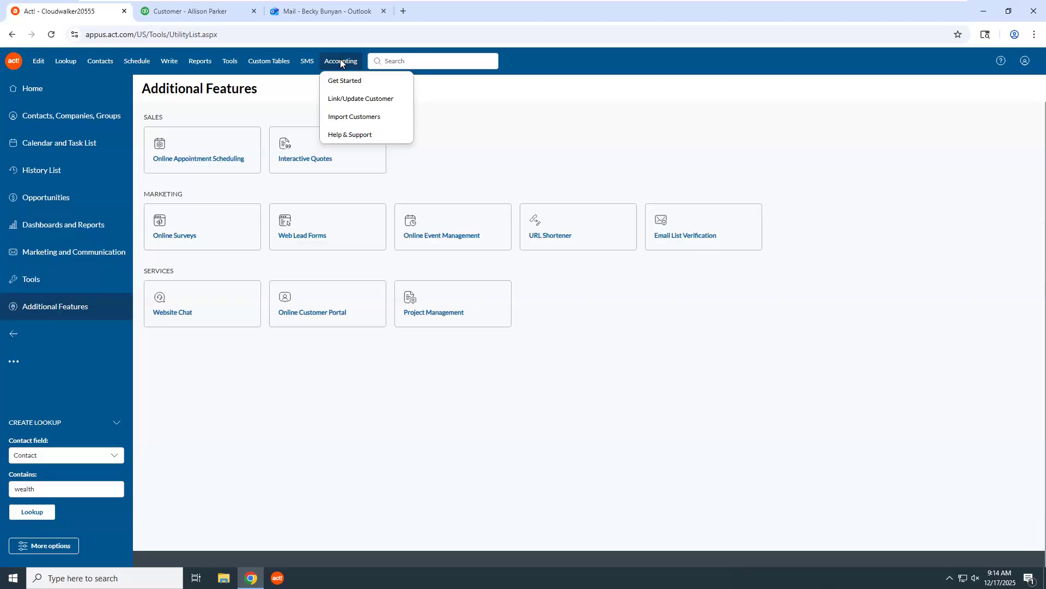
left_click(348, 86)
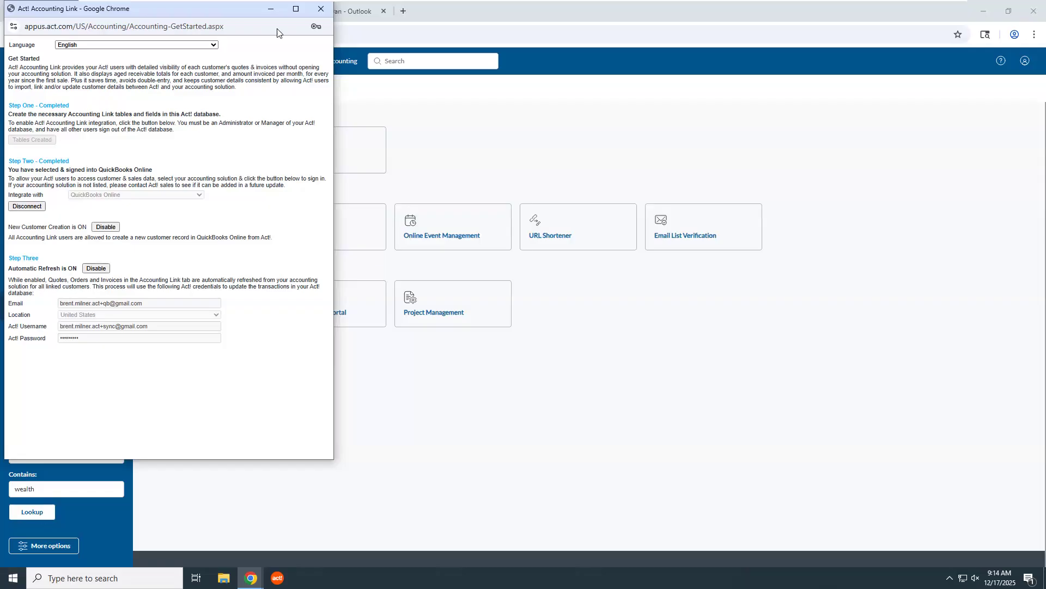
left_click(321, 9)
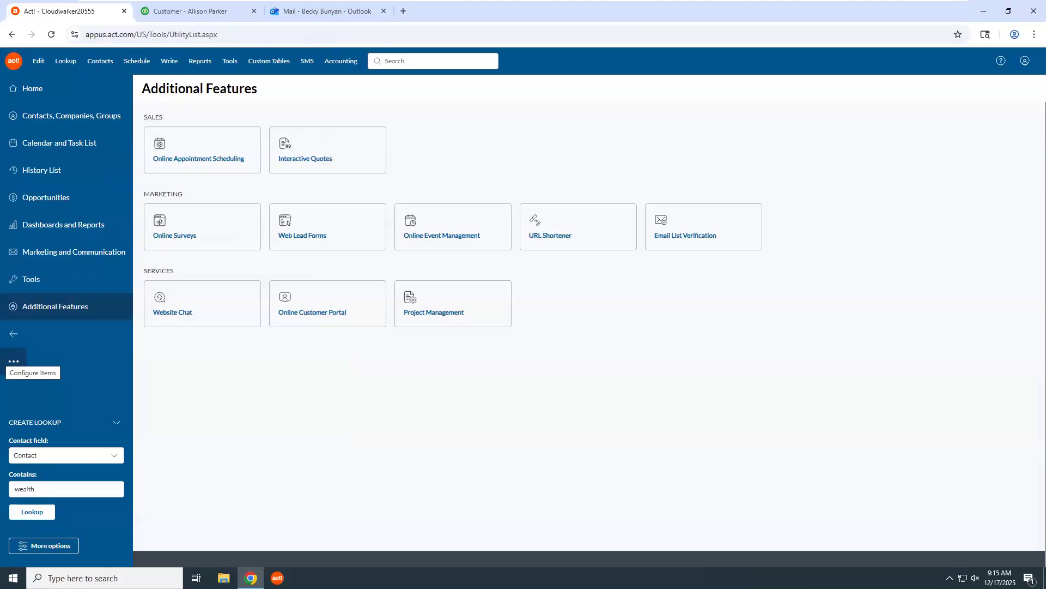
Look up the Hops on Birch contact by last name and link it to the matching QuickBooks Online customer.
left_click(29, 515)
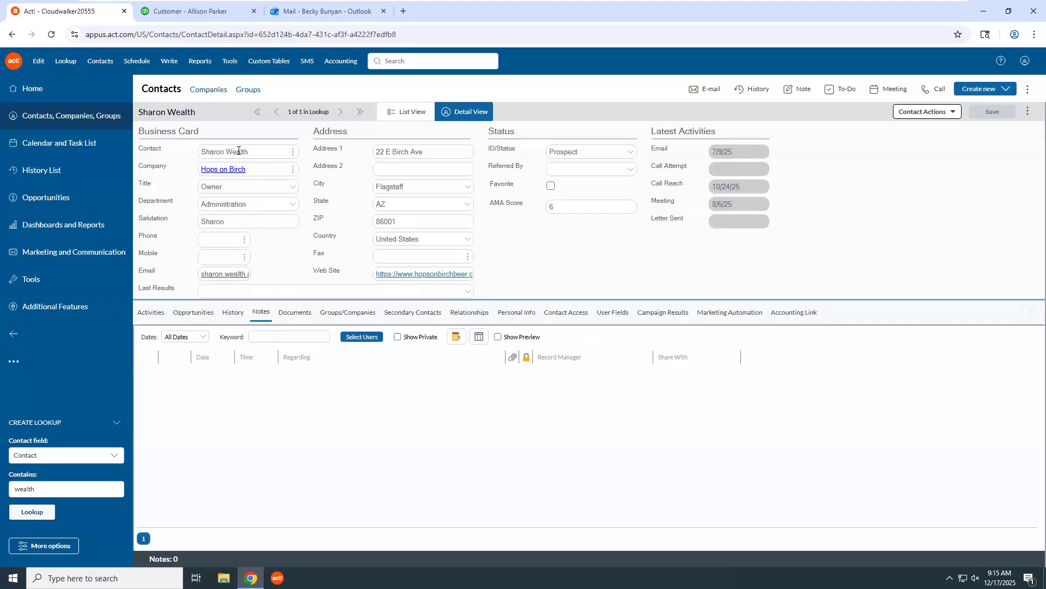
left_click(340, 62)
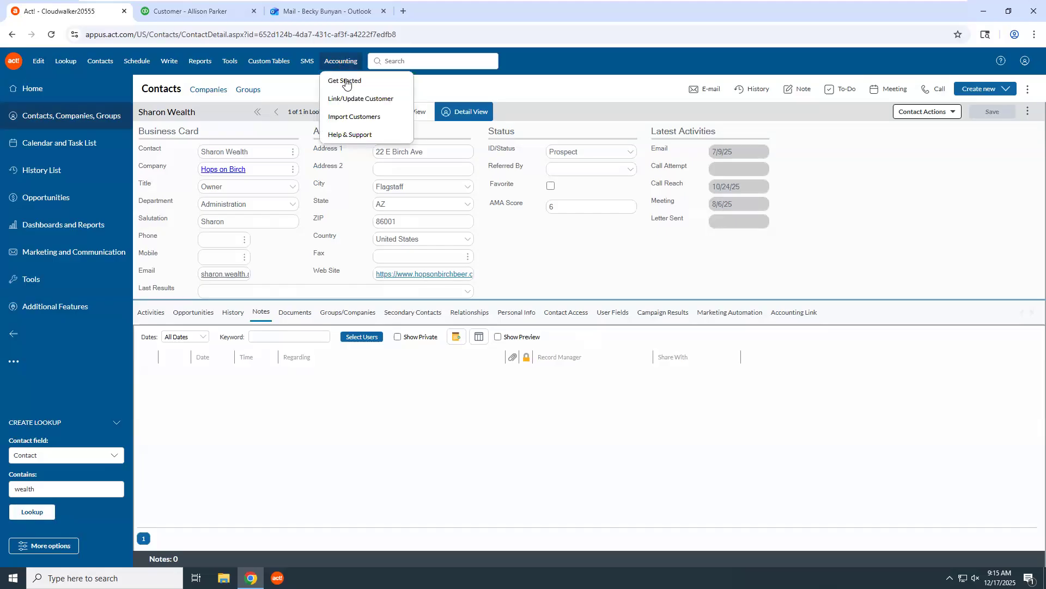
left_click(358, 99)
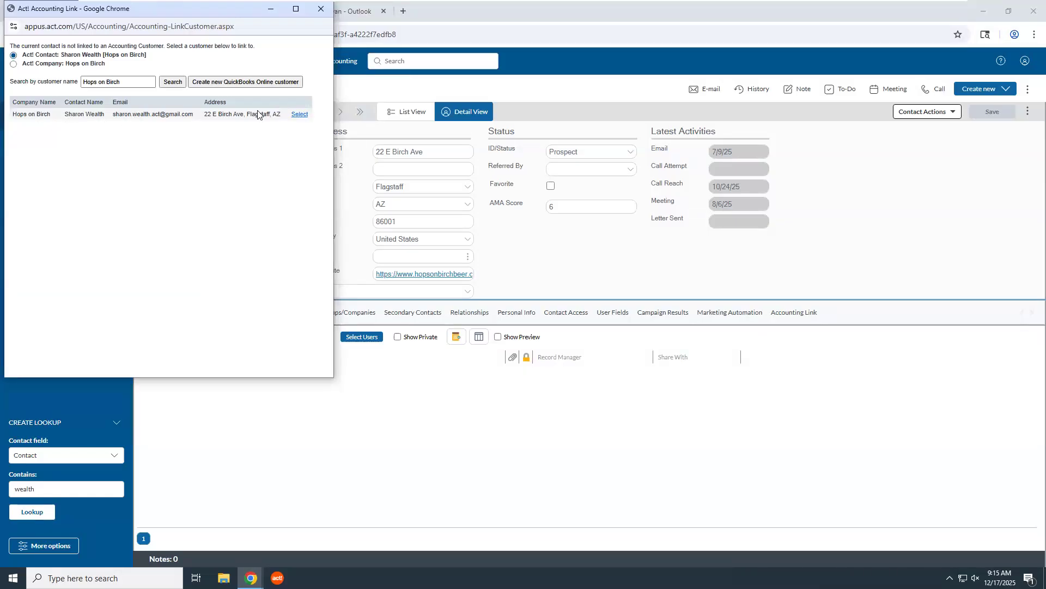
left_click(300, 115)
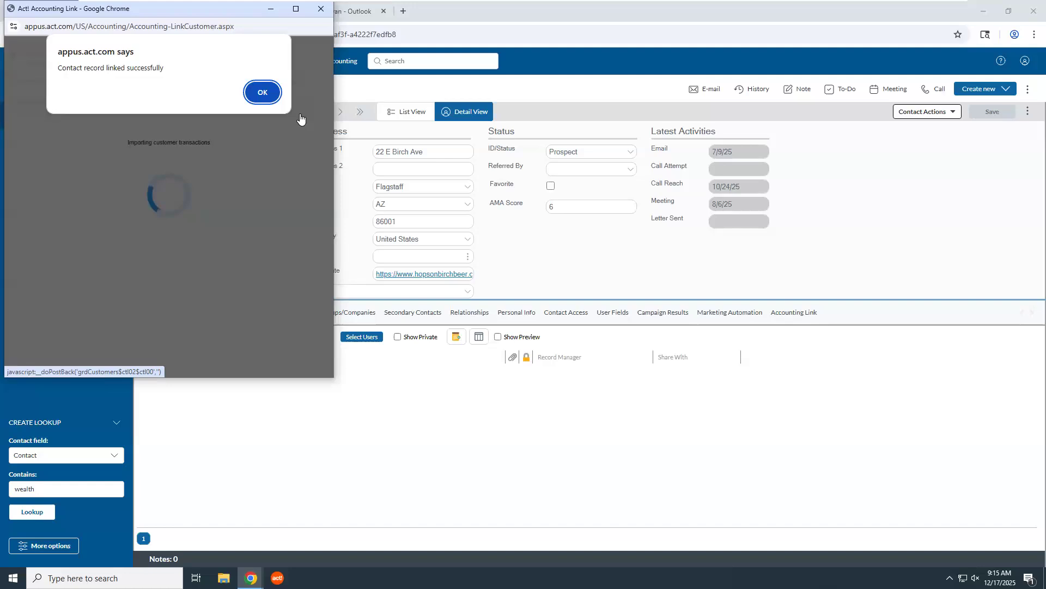
left_click(259, 92)
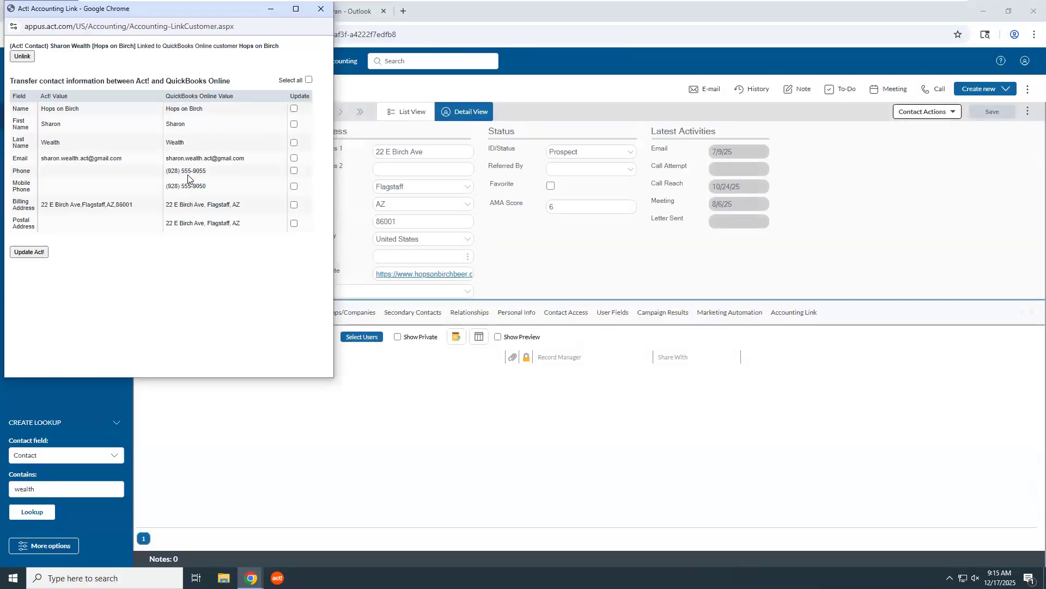
Transfer the phone and mobile phone values from QuickBooks Online into the linked Act! contact and close the link window.
left_click(294, 170)
left_click(294, 187)
left_click(29, 252)
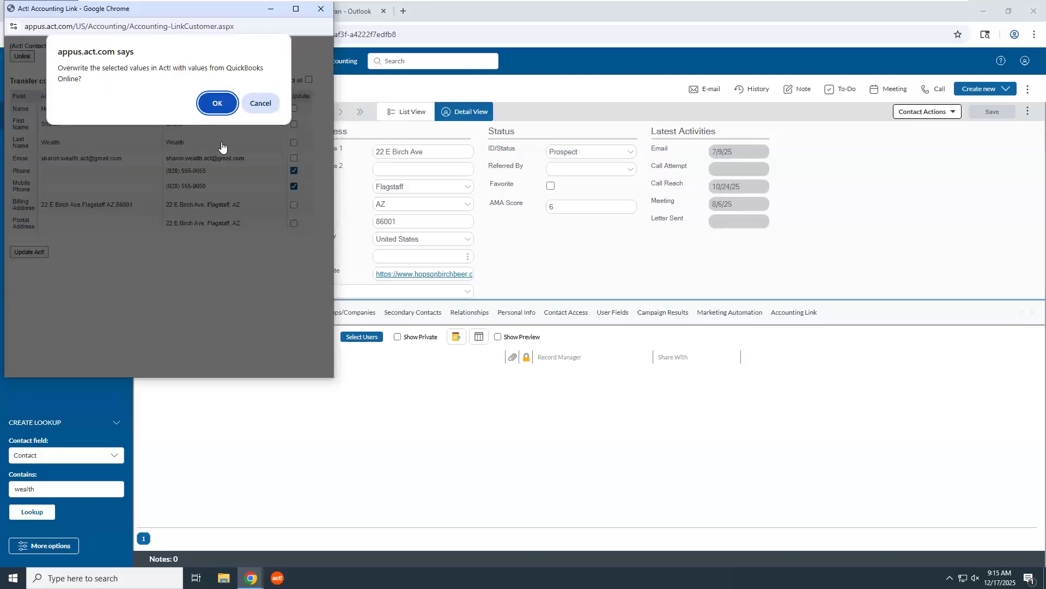
left_click(214, 102)
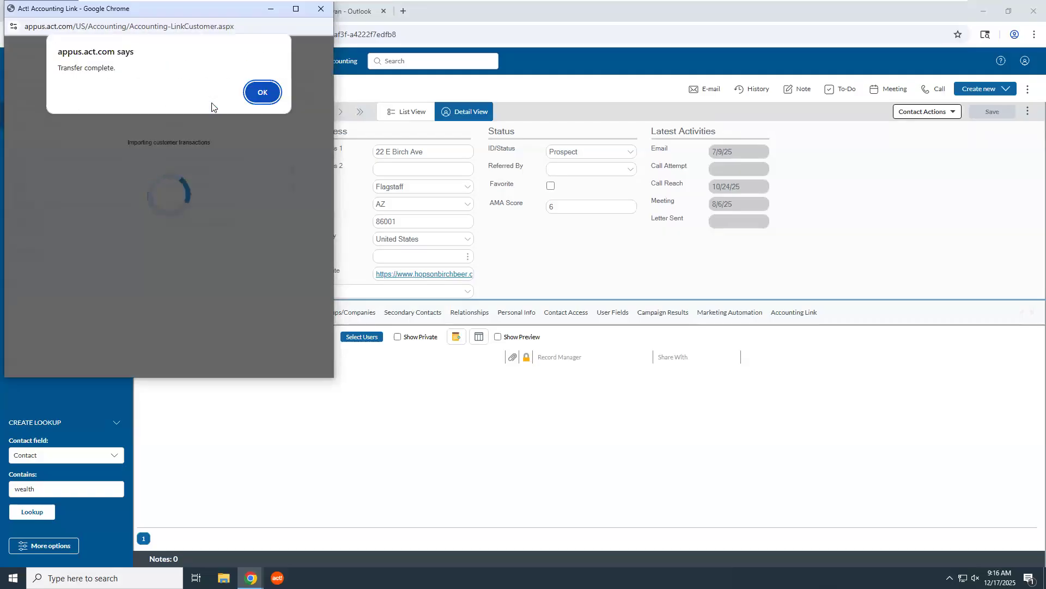
left_click(260, 93)
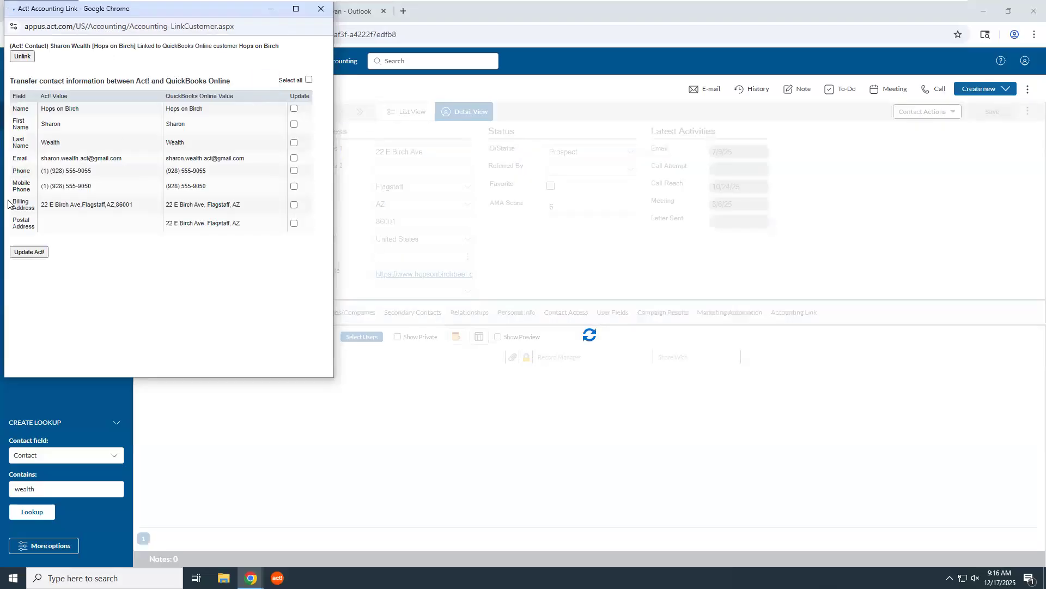
left_click(321, 8)
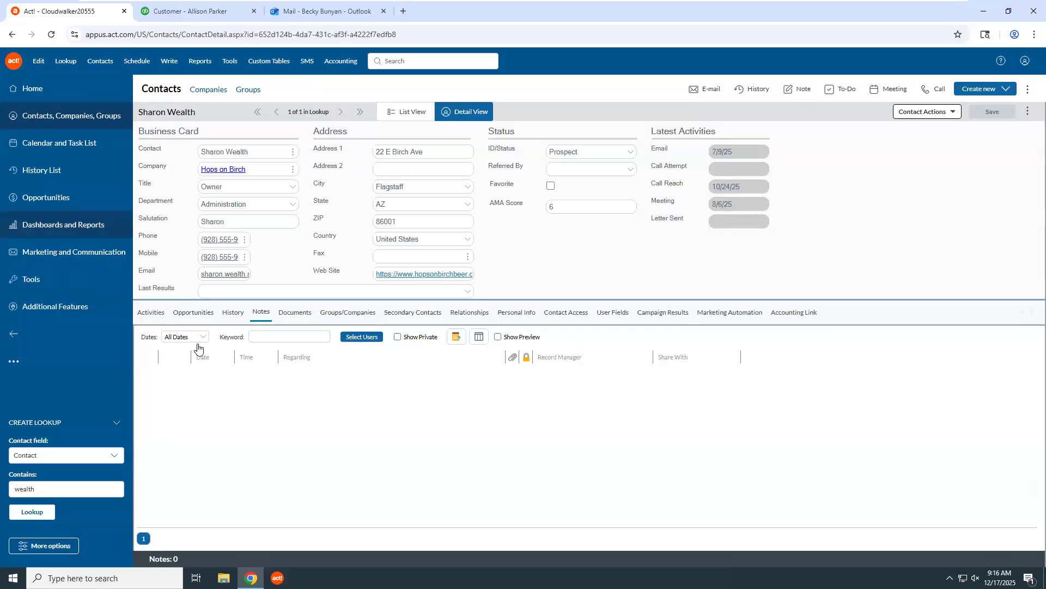
Review the list of QuickBooks Online customers that can be imported as Act! contacts and close it without importing.
left_click(341, 63)
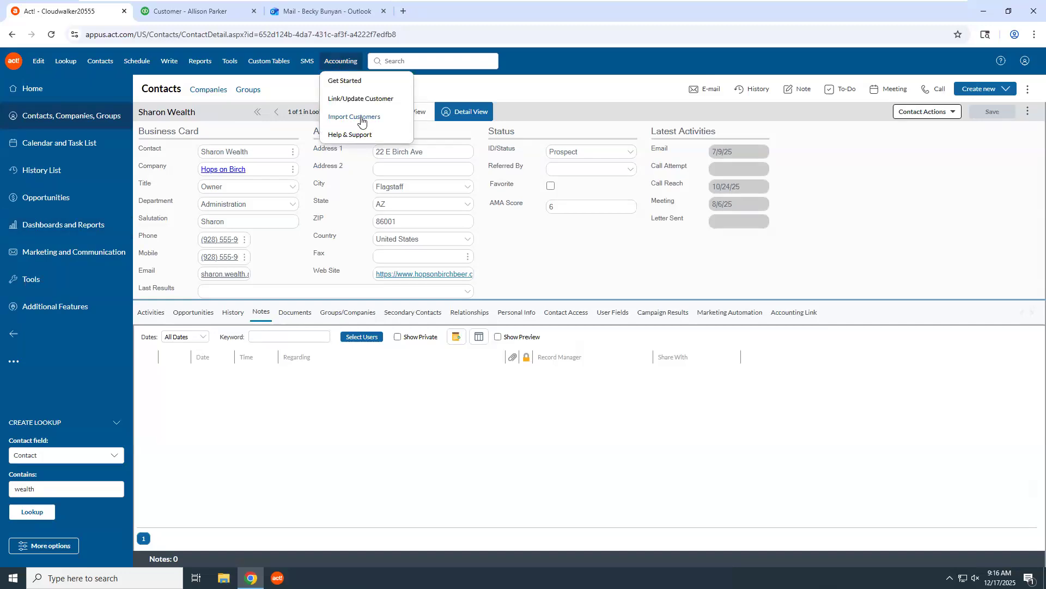
left_click(360, 118)
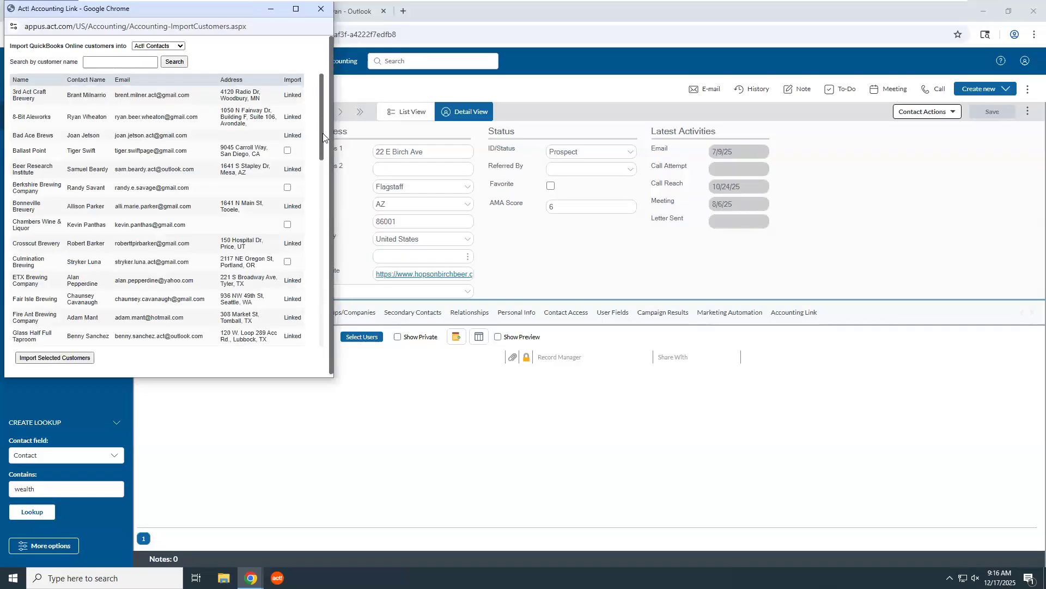
scroll(319, 251, "down", 10)
scroll(319, 251, "up", 10)
scroll(317, 158, "down", 2)
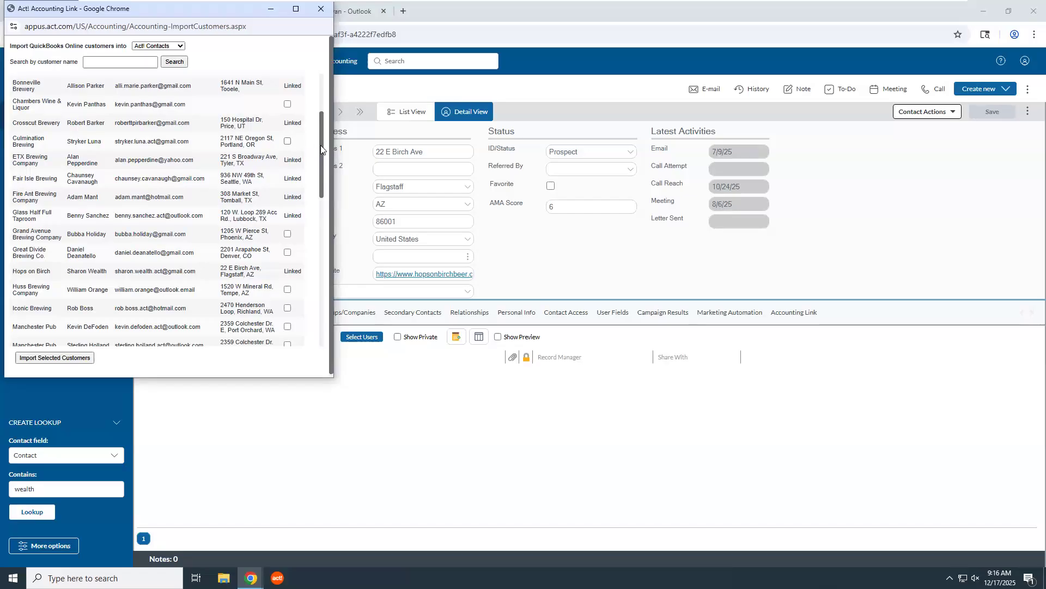
scroll(322, 103, "up", 3)
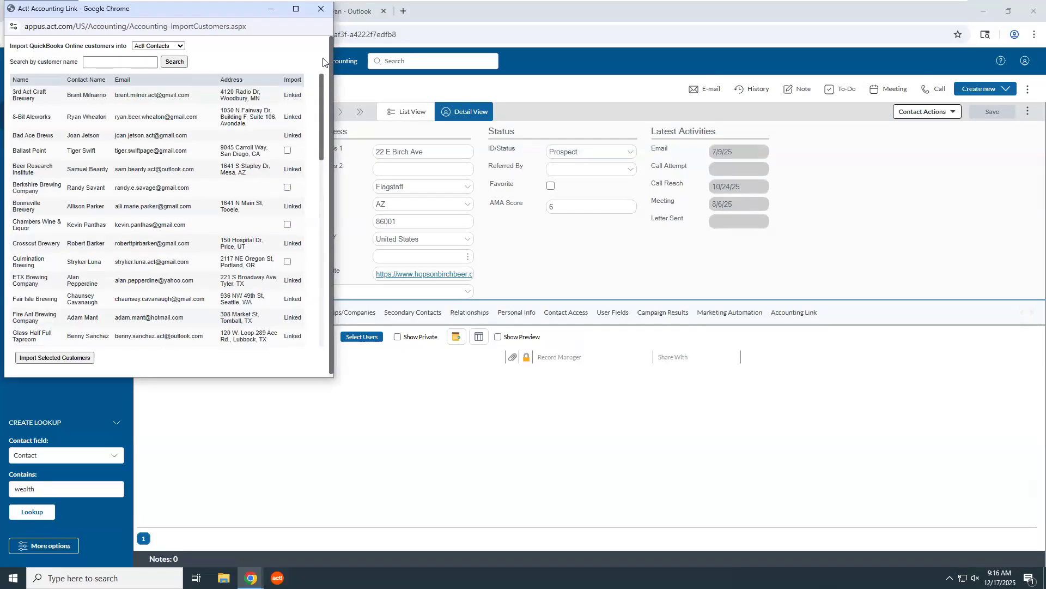
left_click(321, 8)
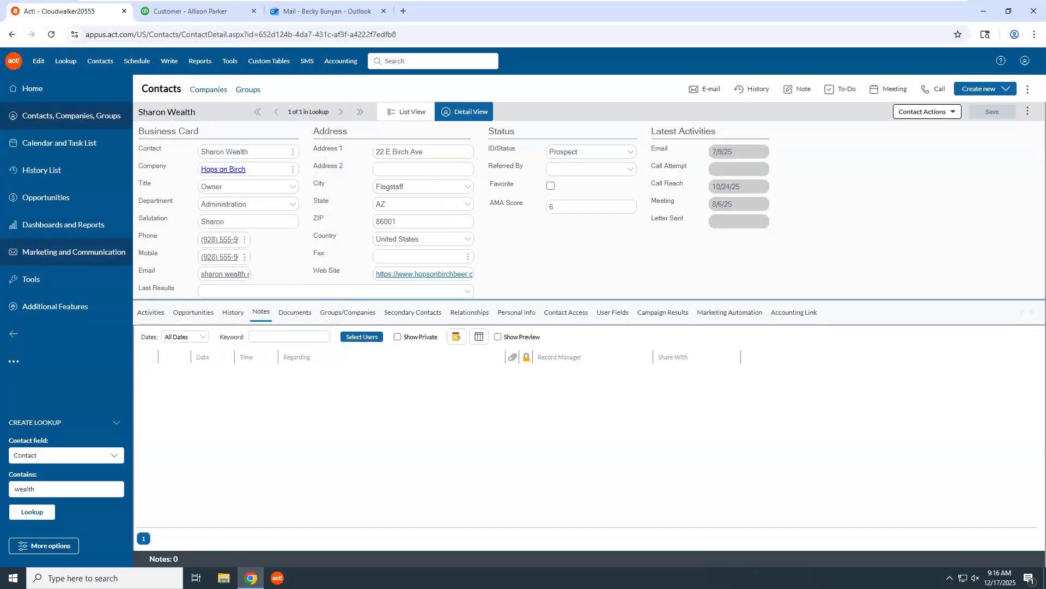
Look up contacts by the customer's last name and open the Bonneville Brewery contact record.
double_click(42, 491)
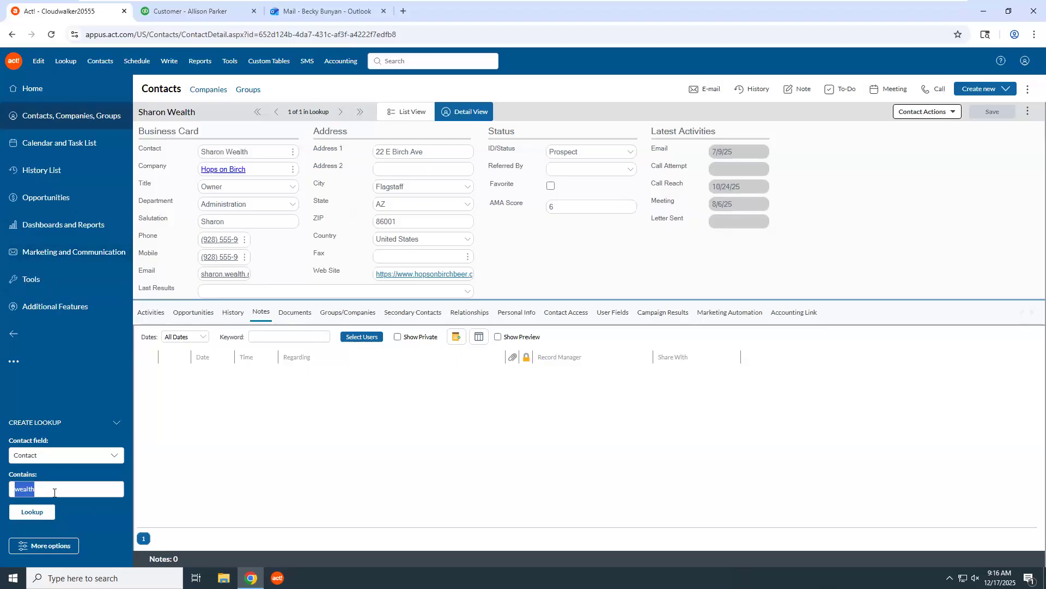
type("parker")
left_click(23, 513)
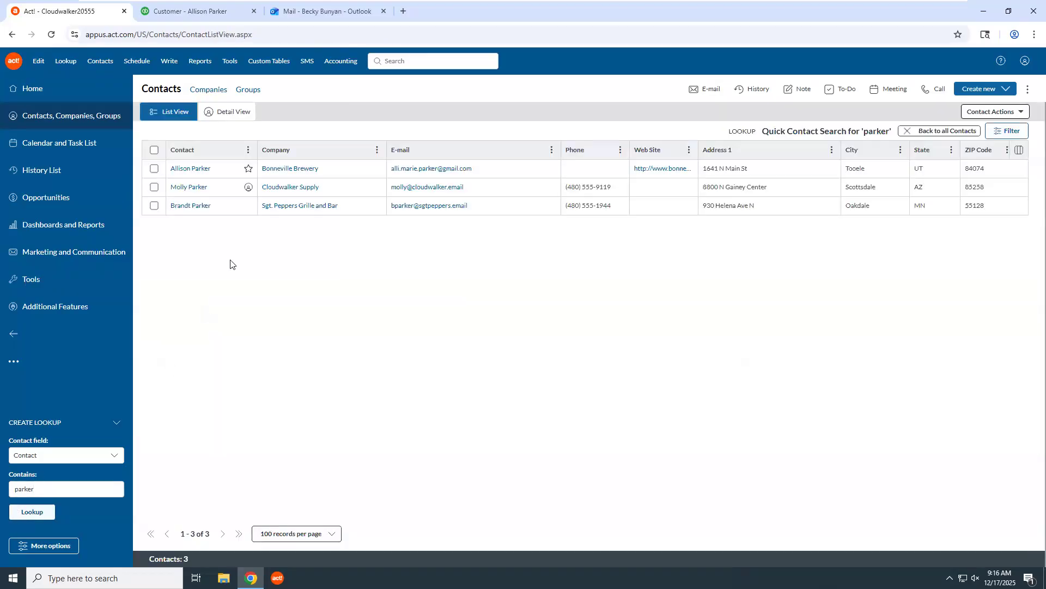
left_click(197, 170)
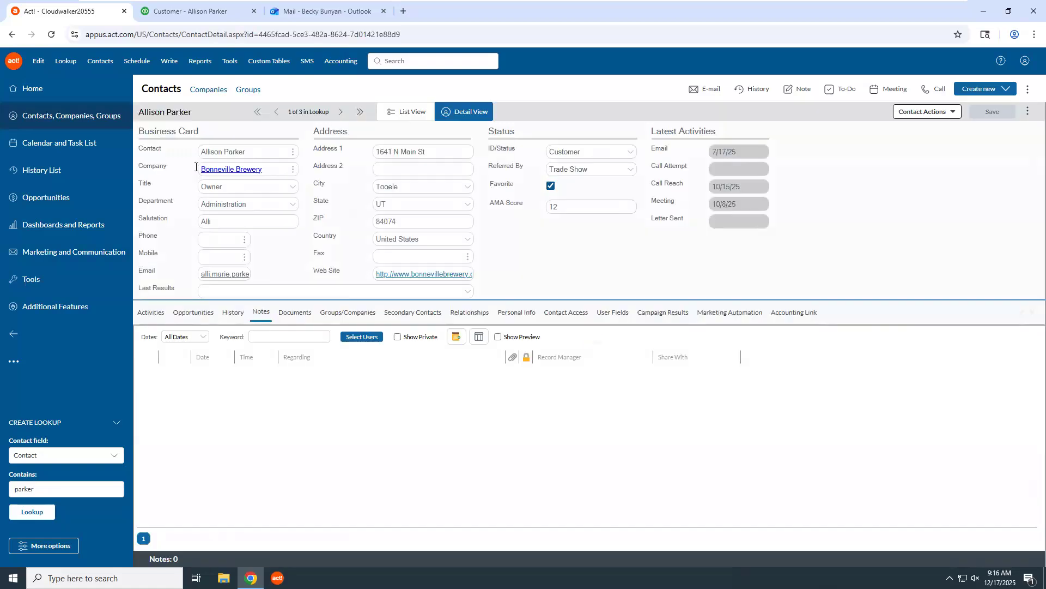
Examine the contact's Accounting Link sales data and the line items of its July, October and November 2025 invoices.
left_click(797, 316)
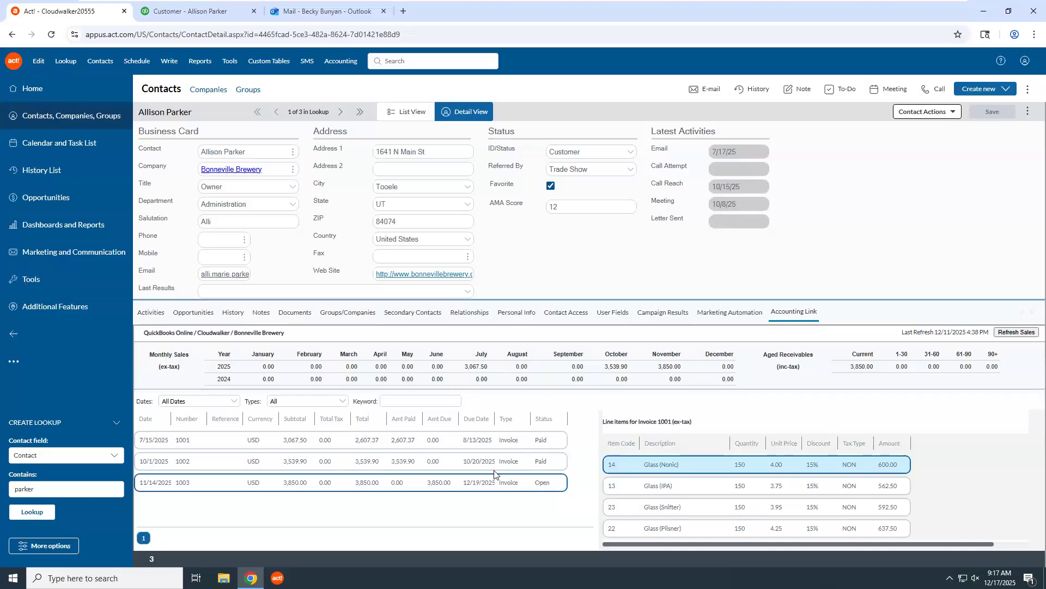
left_click(440, 441)
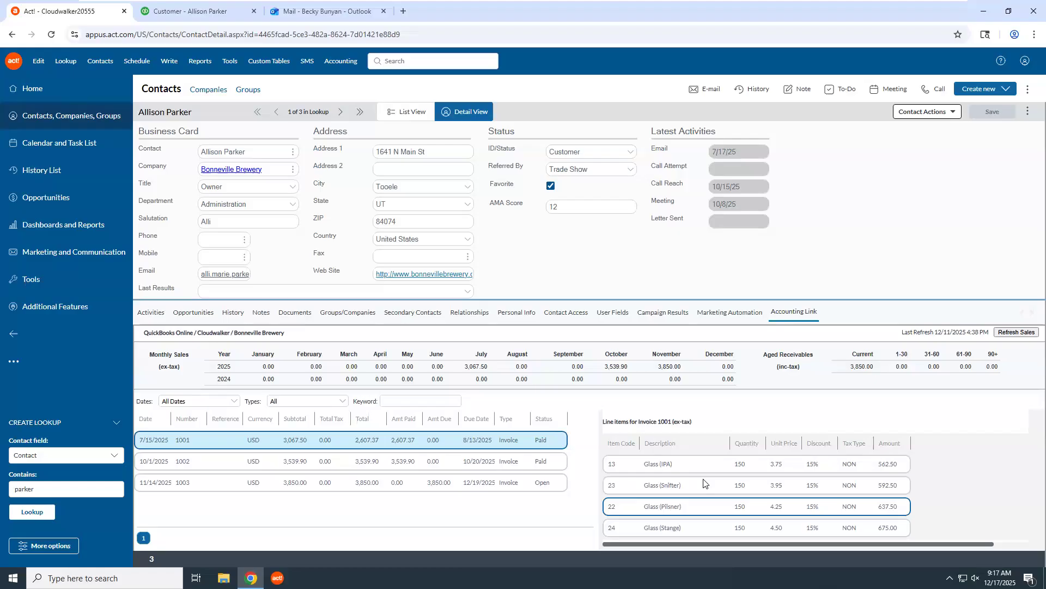
scroll(680, 515, "down", 1)
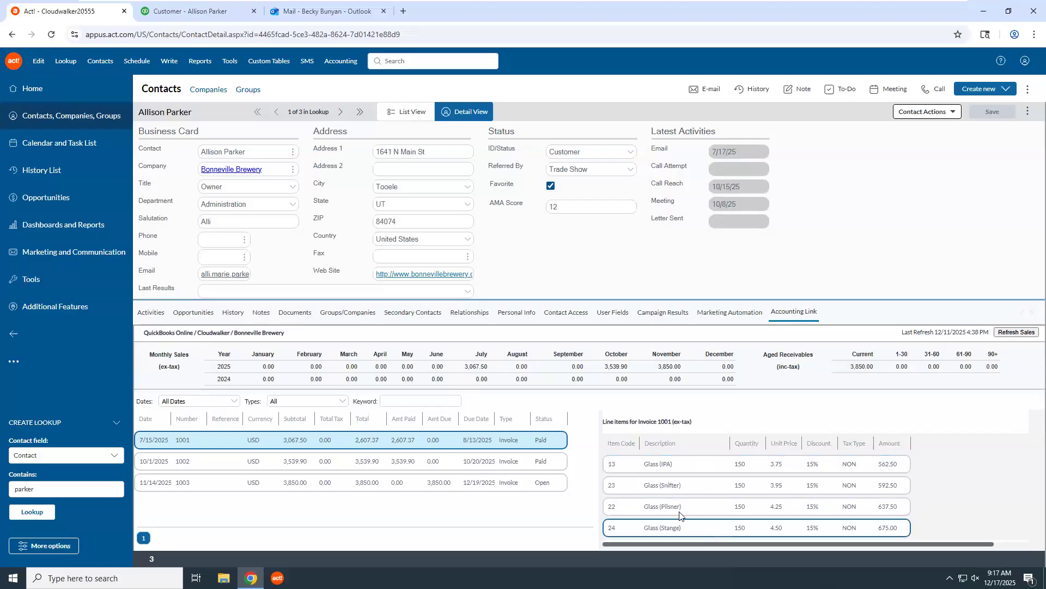
left_click(471, 462)
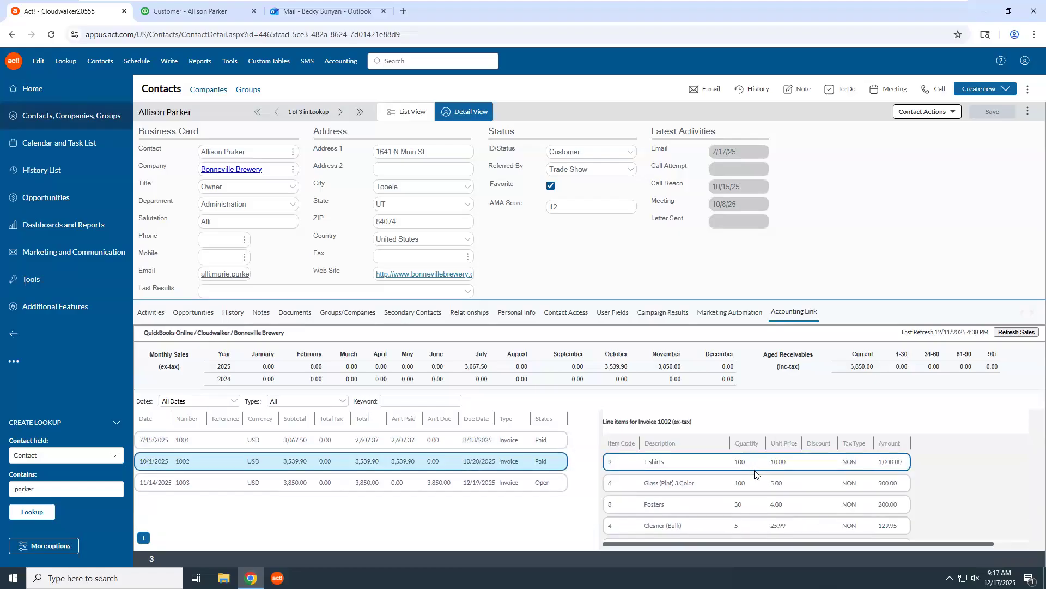
scroll(755, 478, "up", 3)
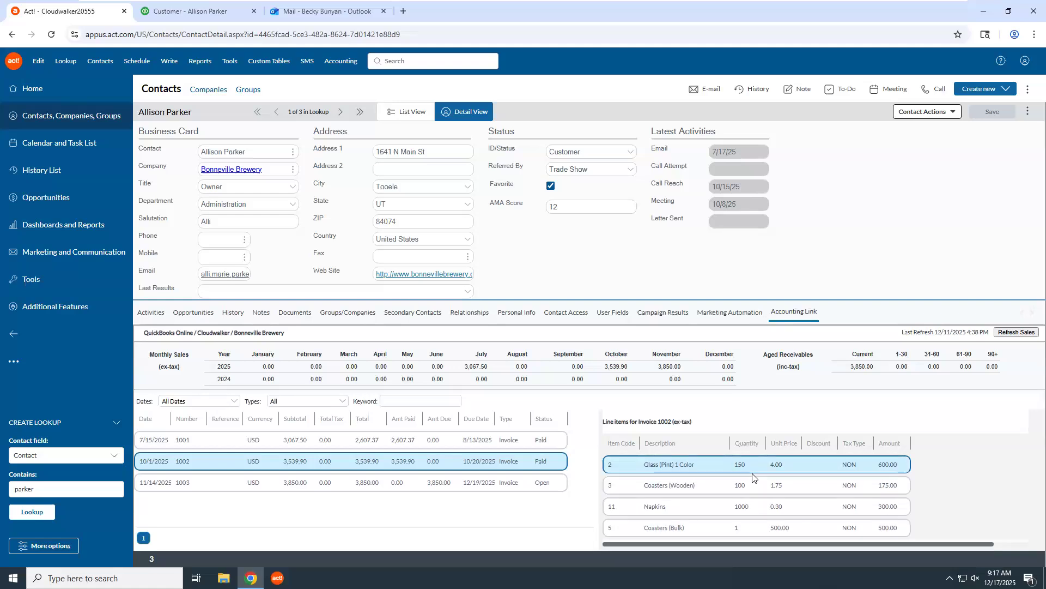
left_click(547, 488)
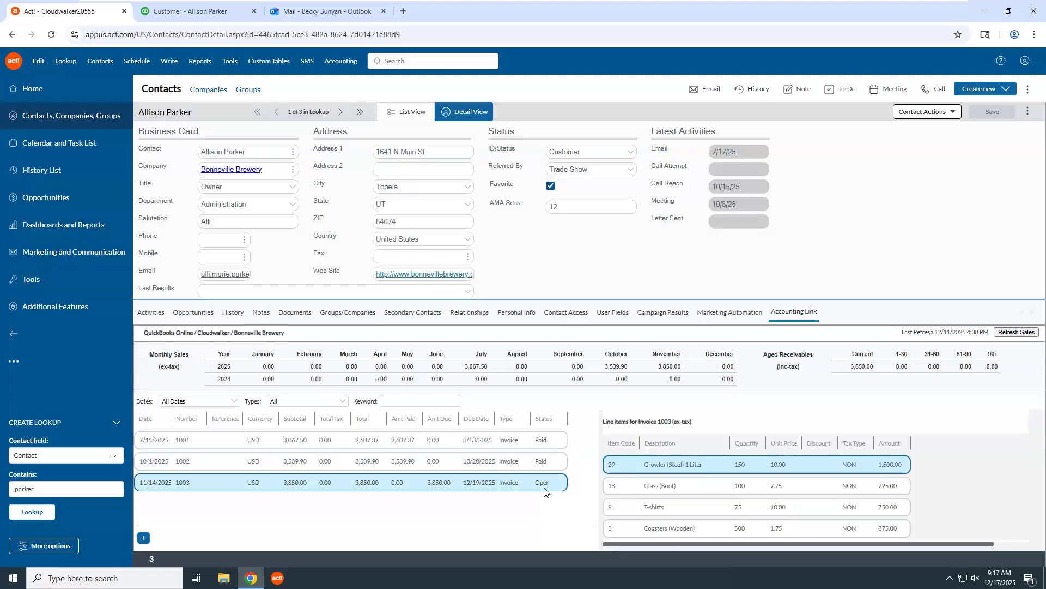
Switch to QuickBooks Online and record a $3,850.00 cash payment against the Bonneville Brewery customer's open 11/14/2025 invoice.
left_click(192, 16)
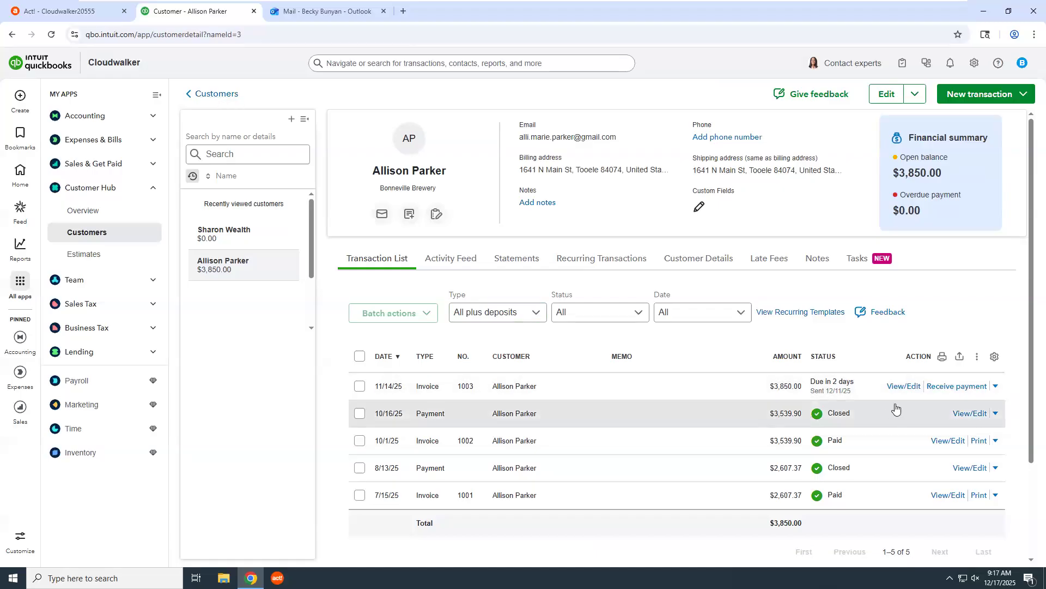
left_click(966, 391)
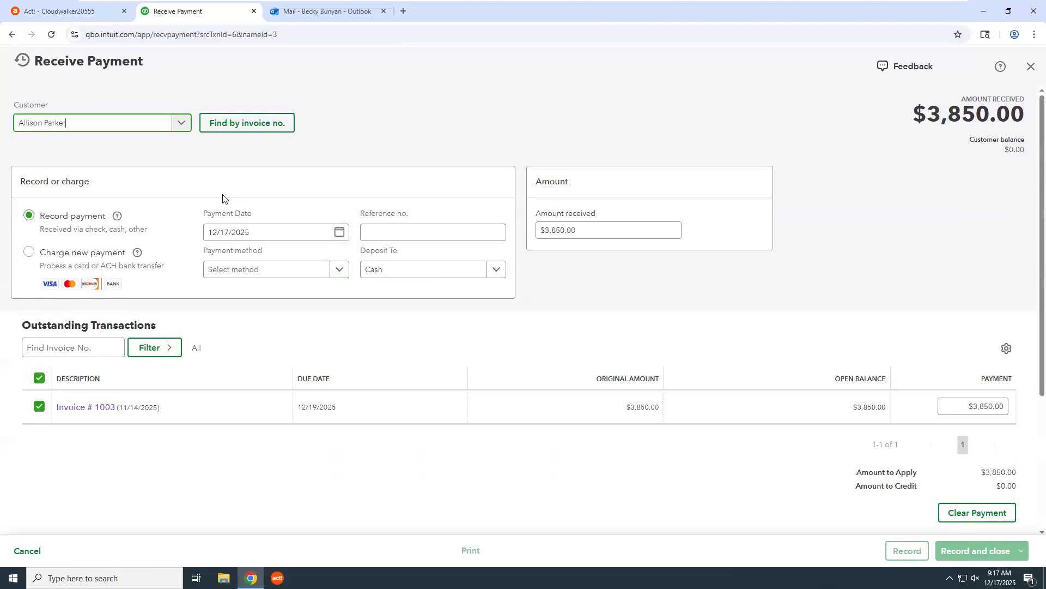
left_click(271, 274)
left_click(239, 312)
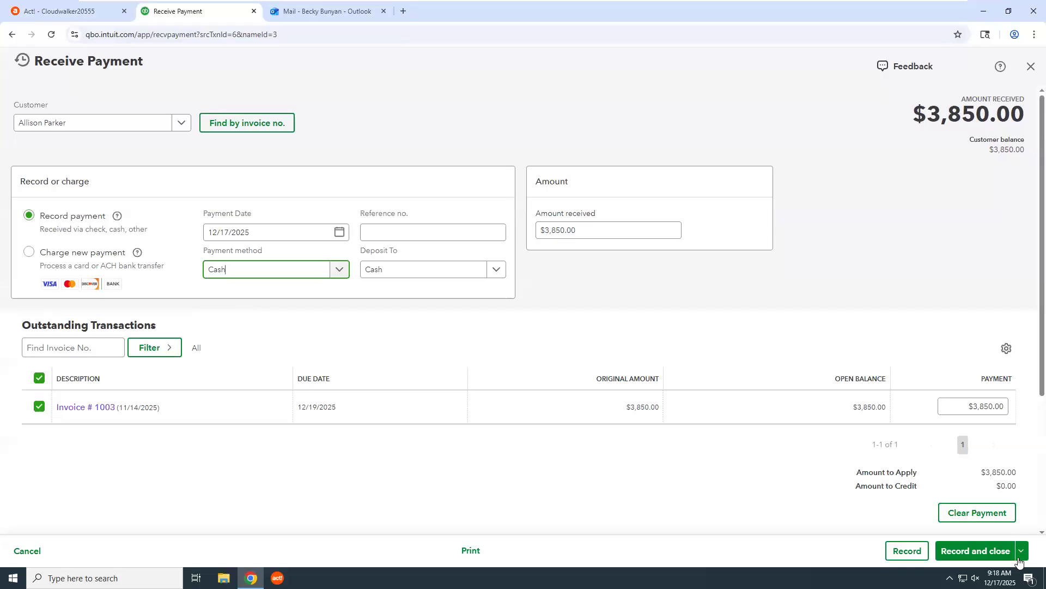
left_click(970, 551)
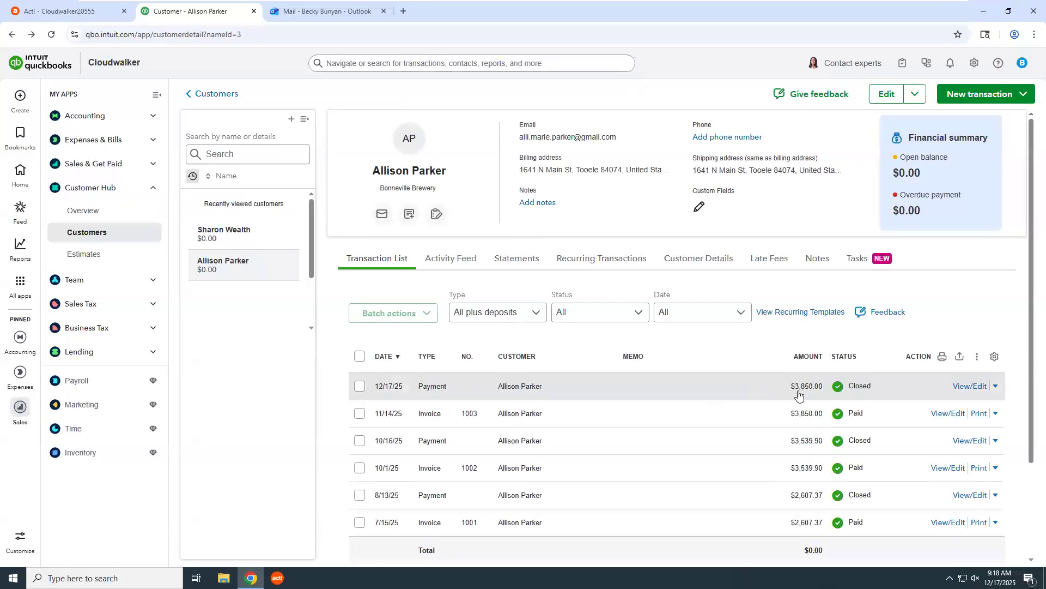
Switch back to Act!, refresh the contact's sales data and select the 11/14/2025 invoice to check its payment status.
left_click(80, 12)
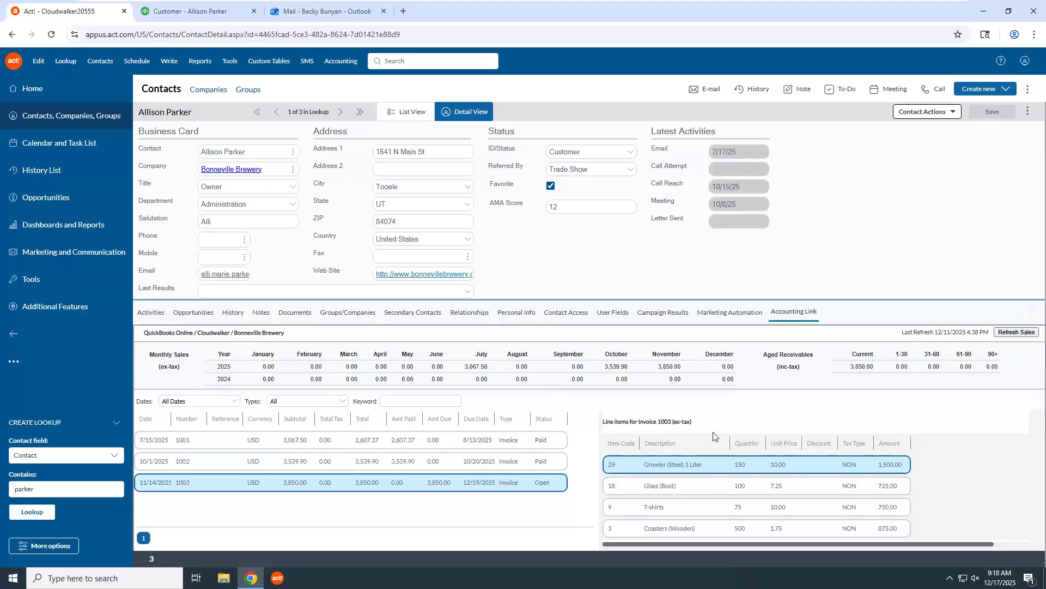
left_click(1017, 332)
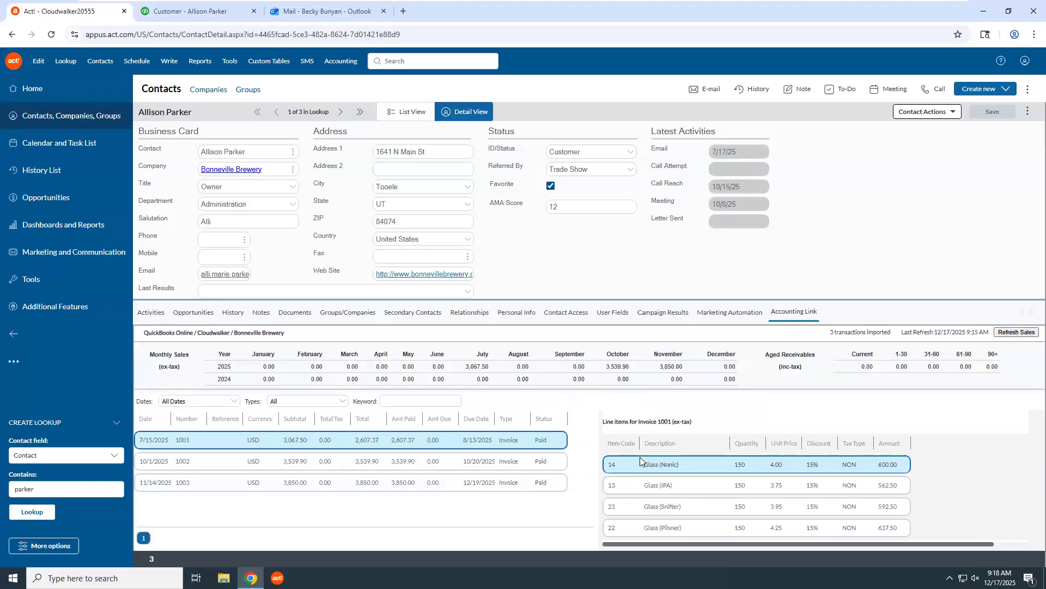
left_click(535, 490)
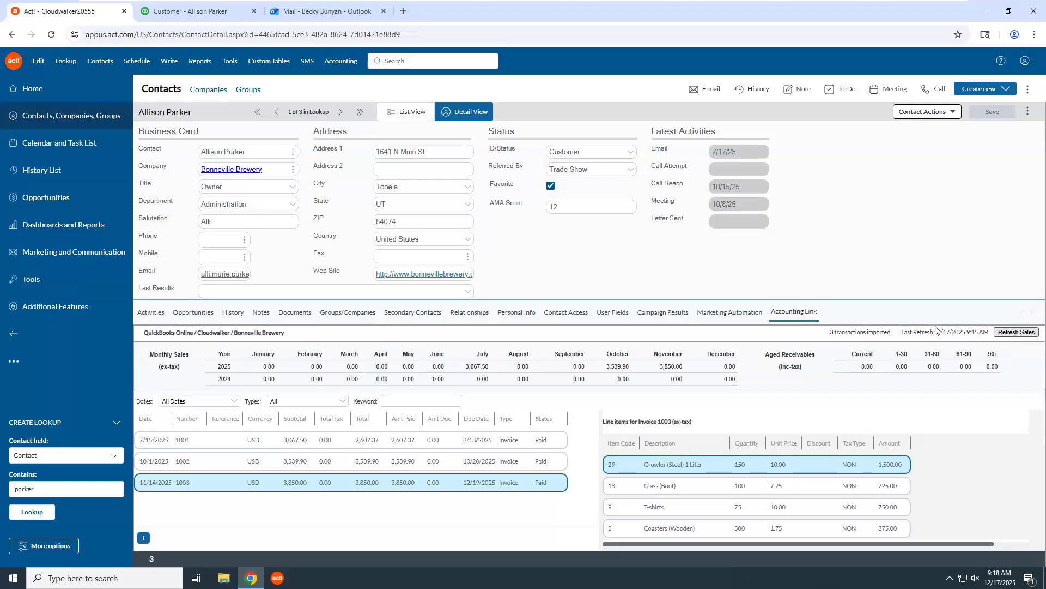
Open the Accounting Link Get Started setup to check the automatic refresh setting.
left_click(342, 64)
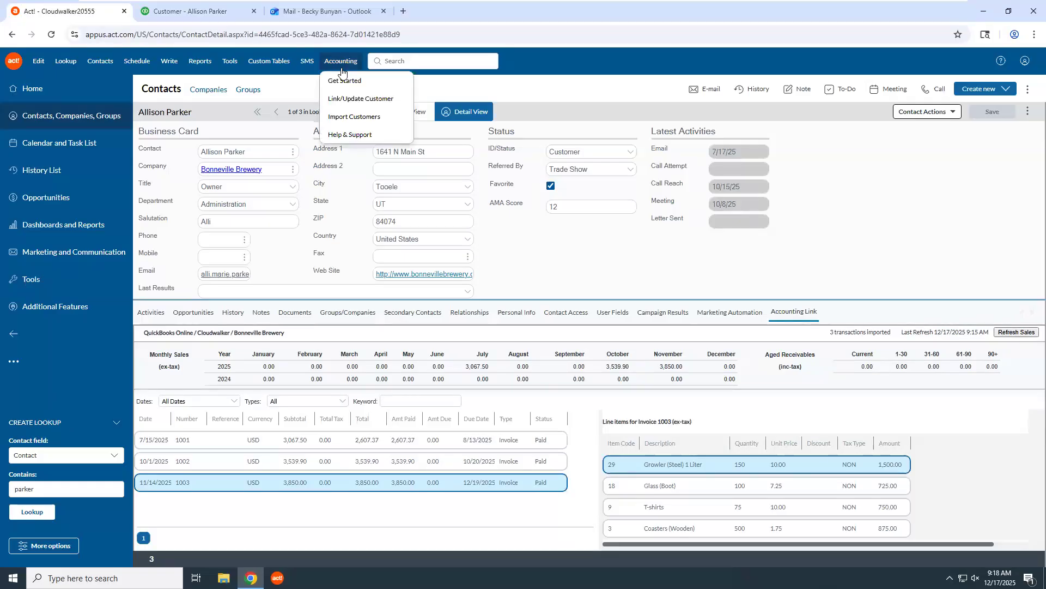
left_click(343, 81)
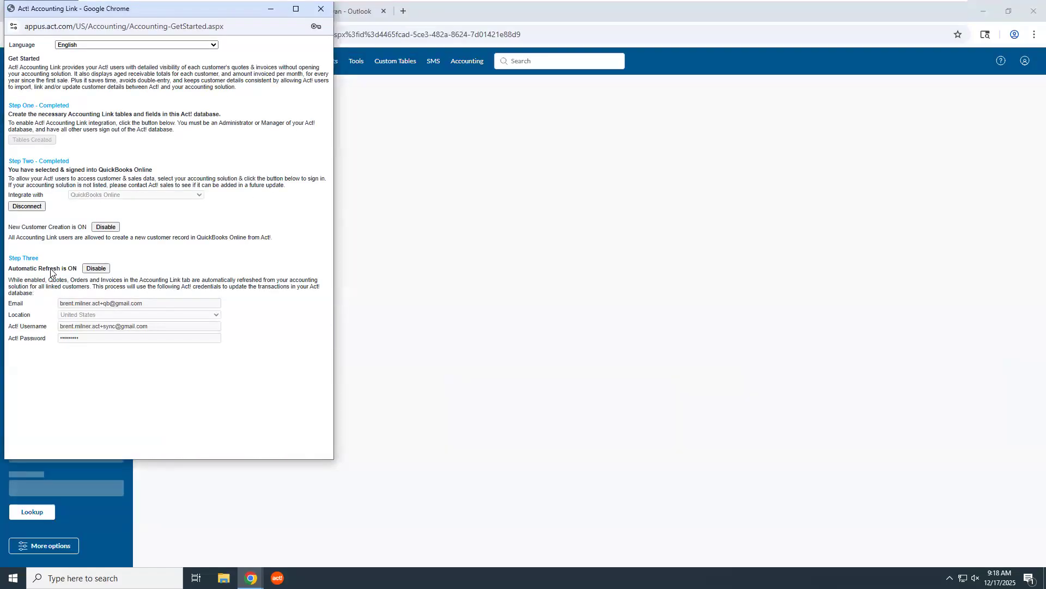
Close the Accounting Link setup and review the contact's Accounting Link sales data again.
left_click(321, 9)
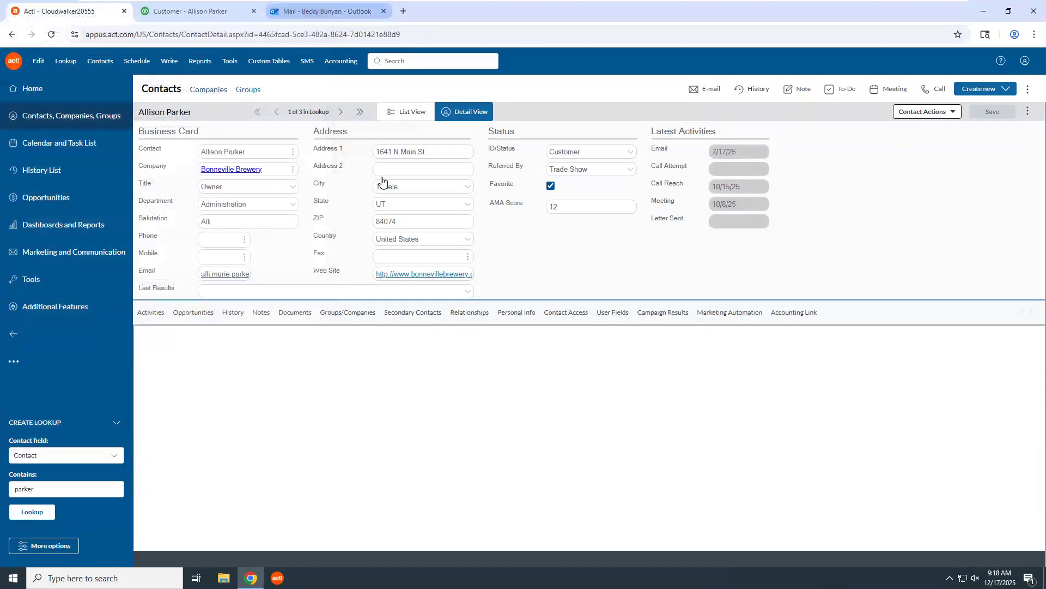
left_click(789, 321)
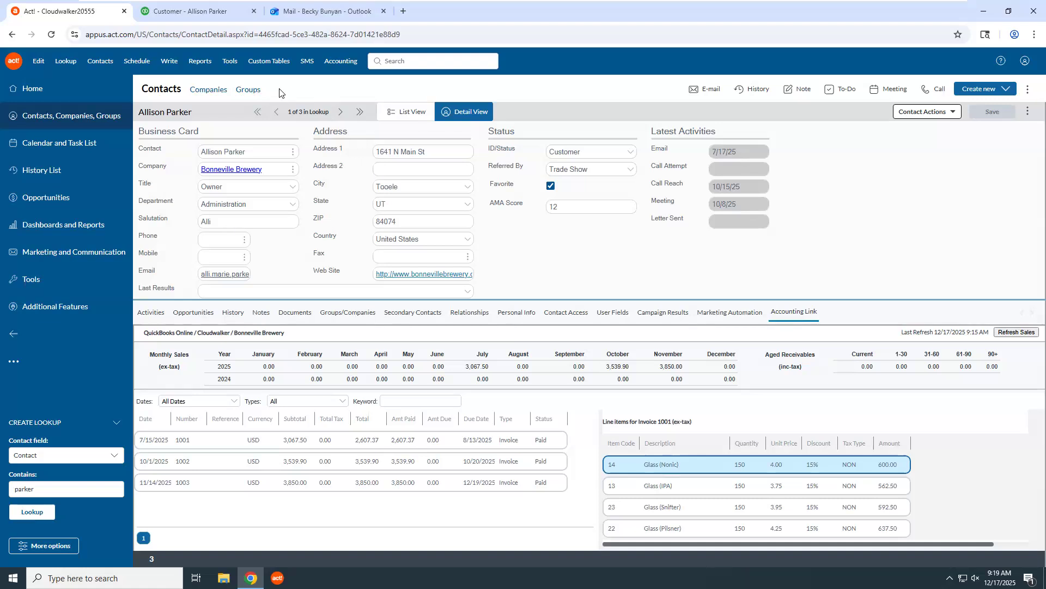
Open the Customers With Open Invoices group and check its dynamic membership criteria without changing them.
left_click(249, 91)
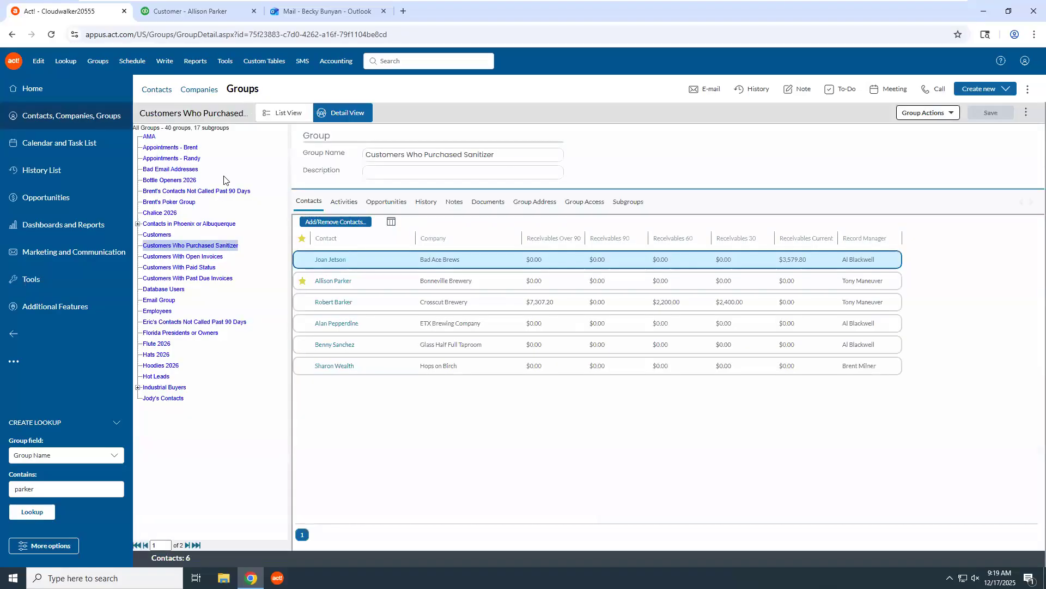
left_click(189, 260)
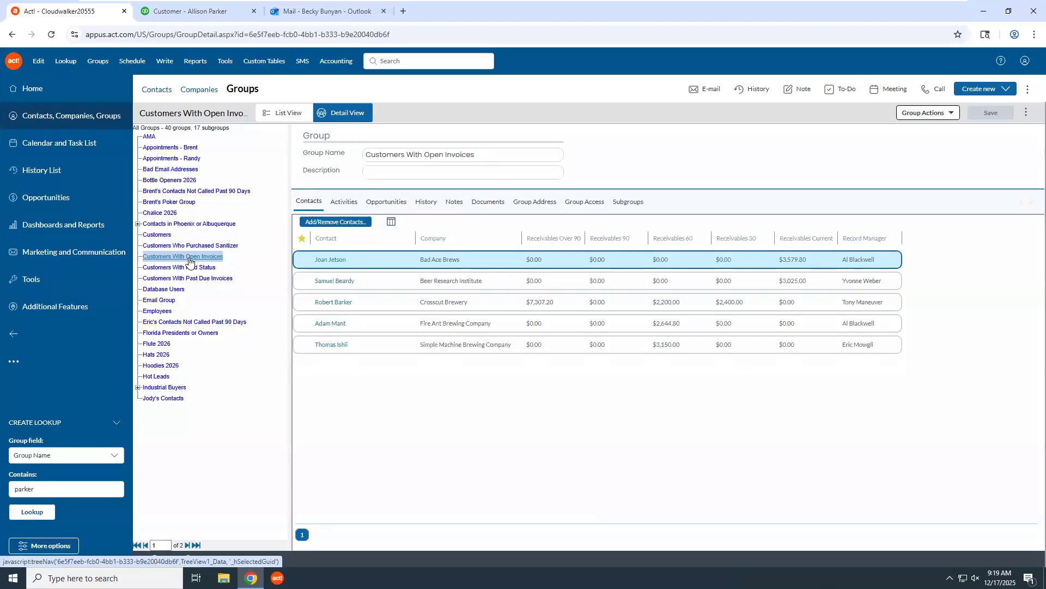
left_click(336, 222)
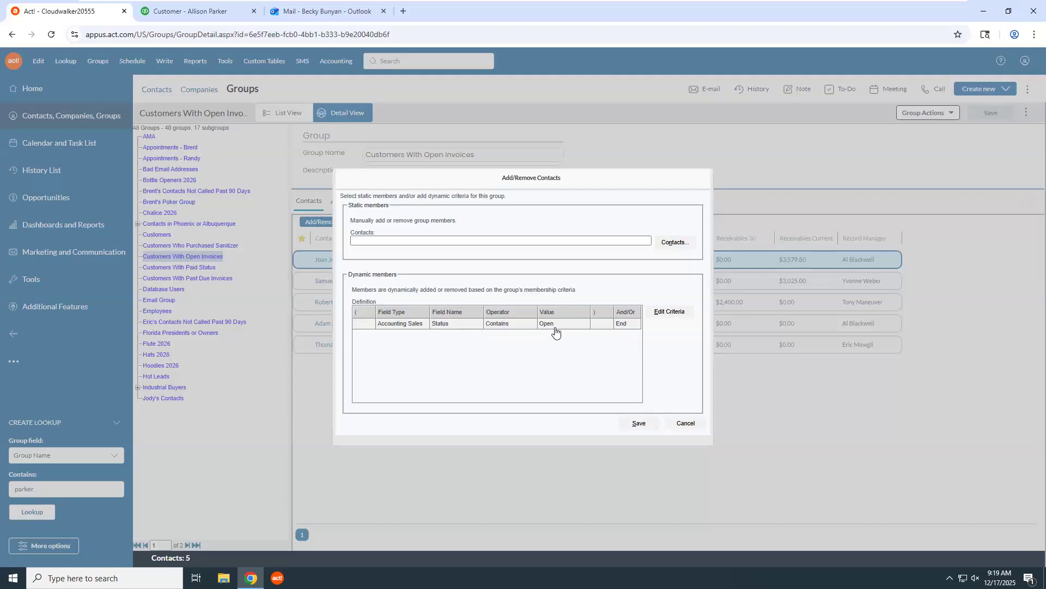
left_click(688, 424)
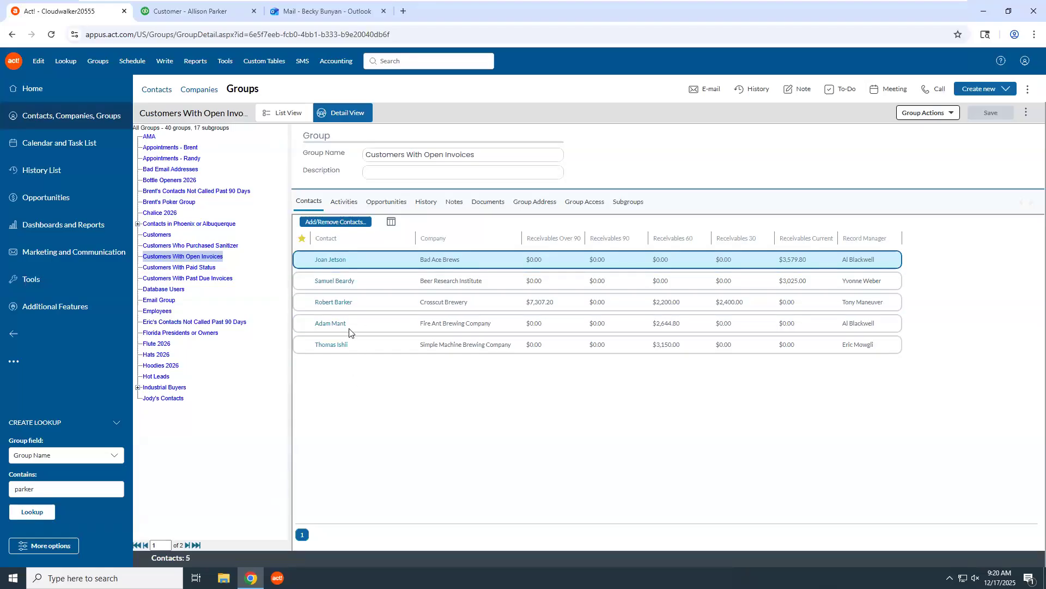
Open the Crosscut Brewery contact from the group and review its Accounting Link receivables and open invoices.
left_click(345, 304)
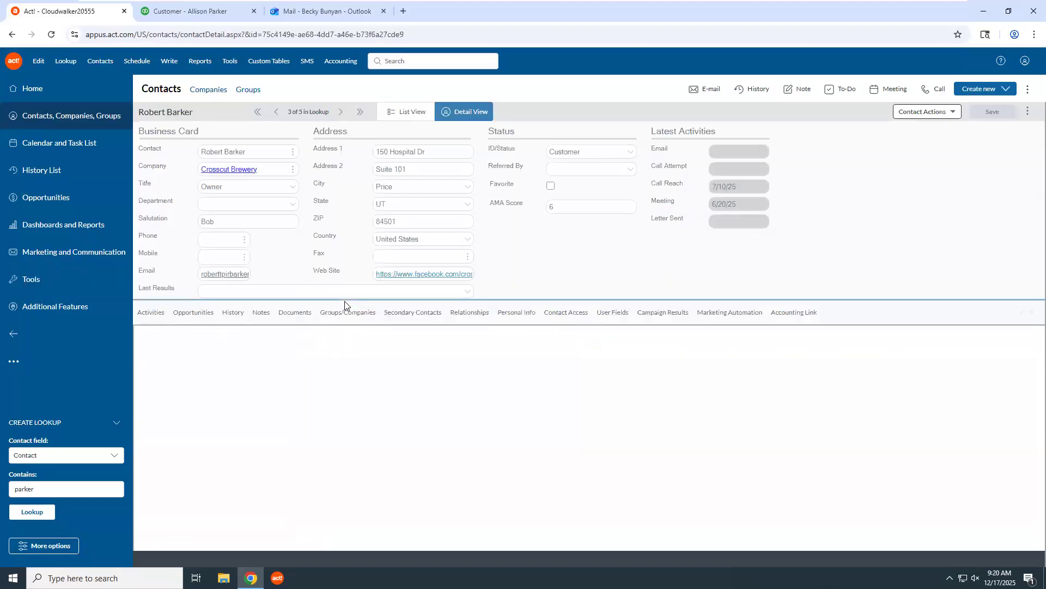
left_click(794, 315)
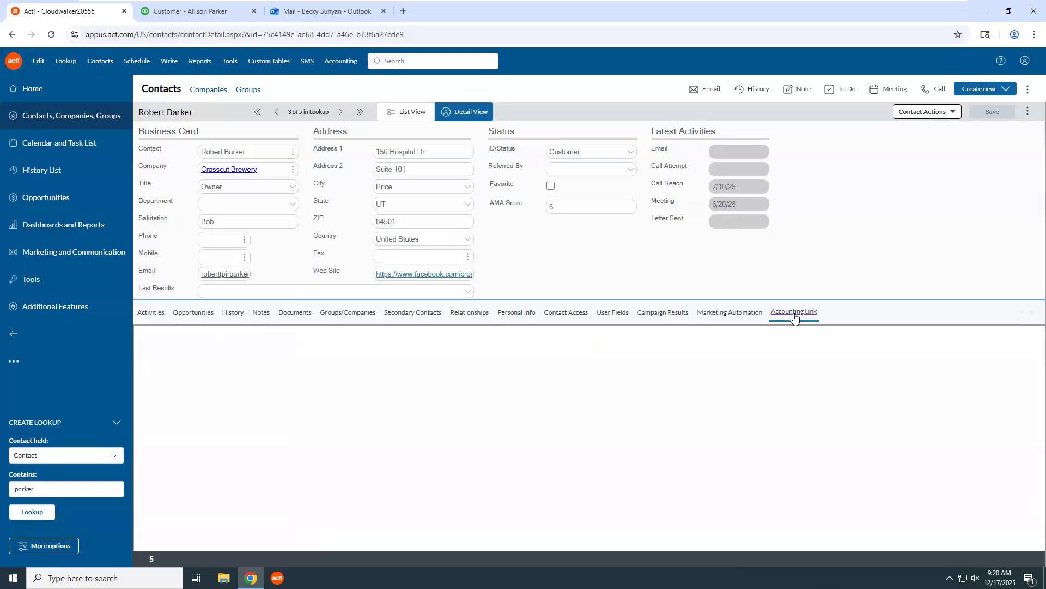
scroll(231, 459, "down", 1)
scroll(228, 461, "up", 1)
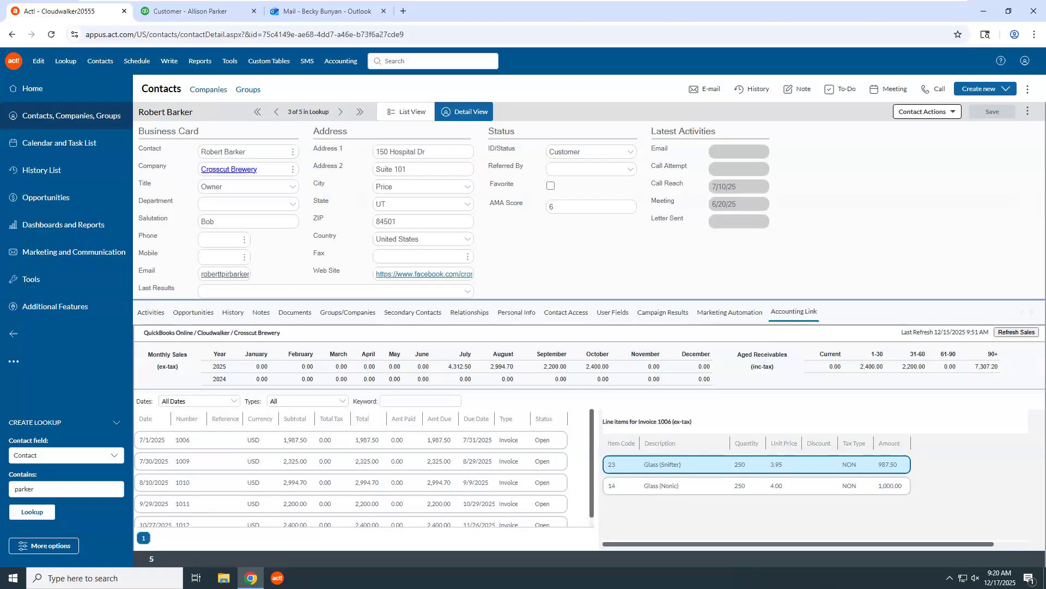
Review the members of the Customers With Past Due Invoices group and the dynamic criteria of the Customers Who Purchased Sanitizer group.
left_click(248, 91)
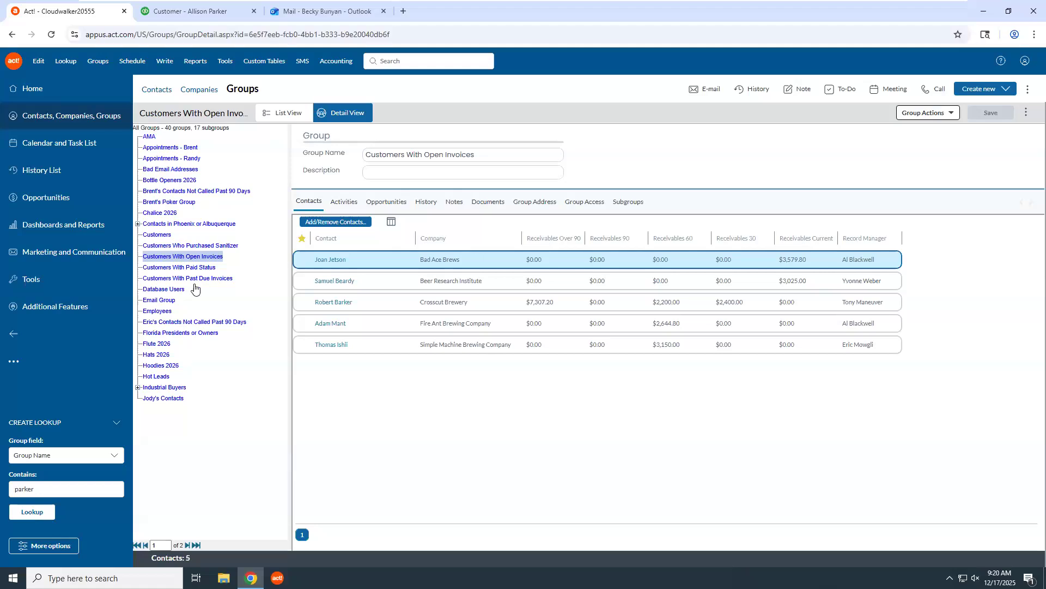
left_click(198, 279)
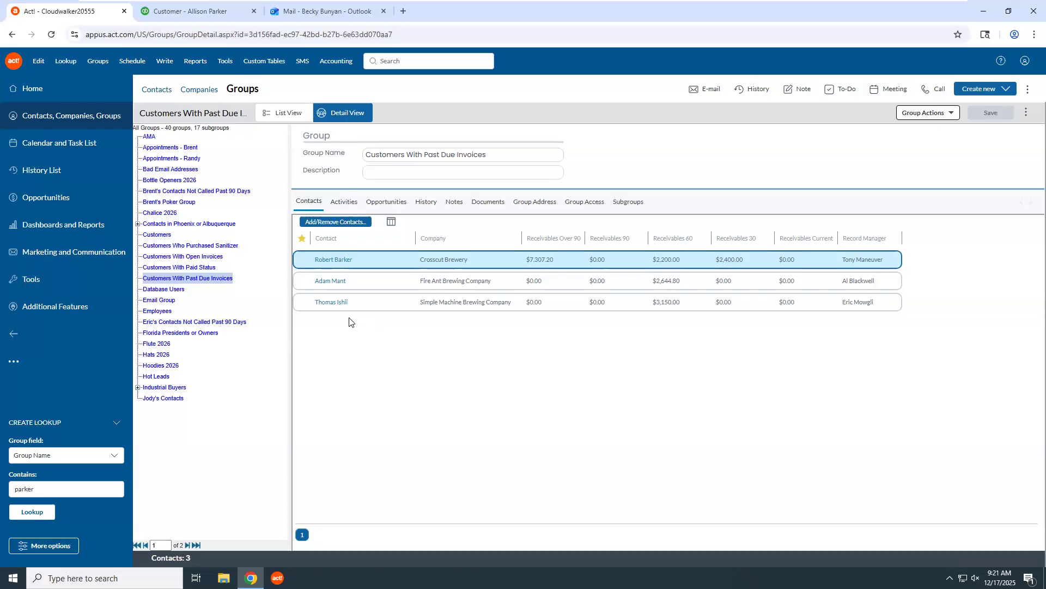
left_click(226, 247)
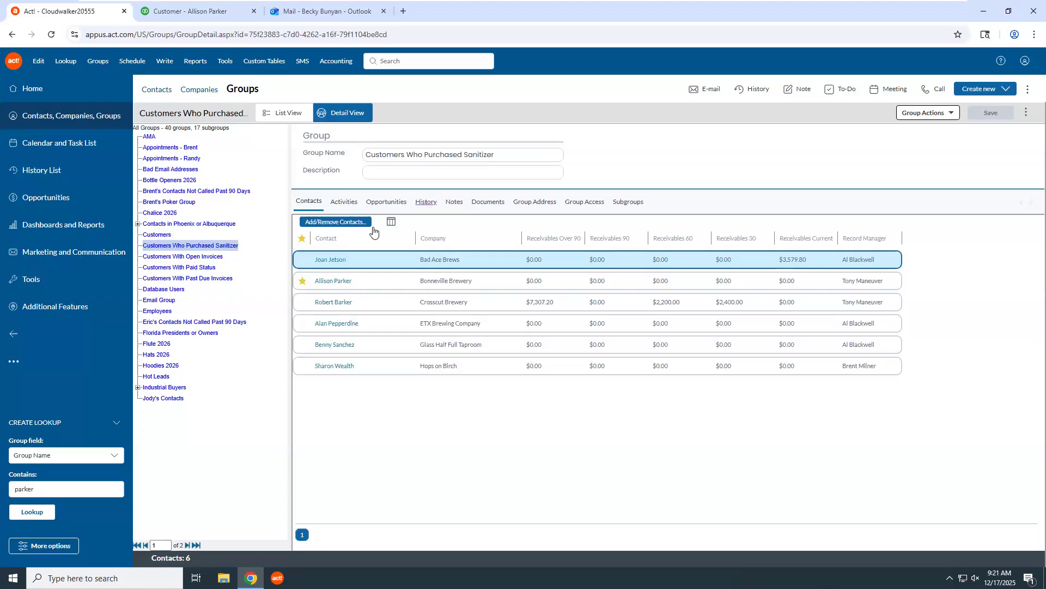
left_click(350, 227)
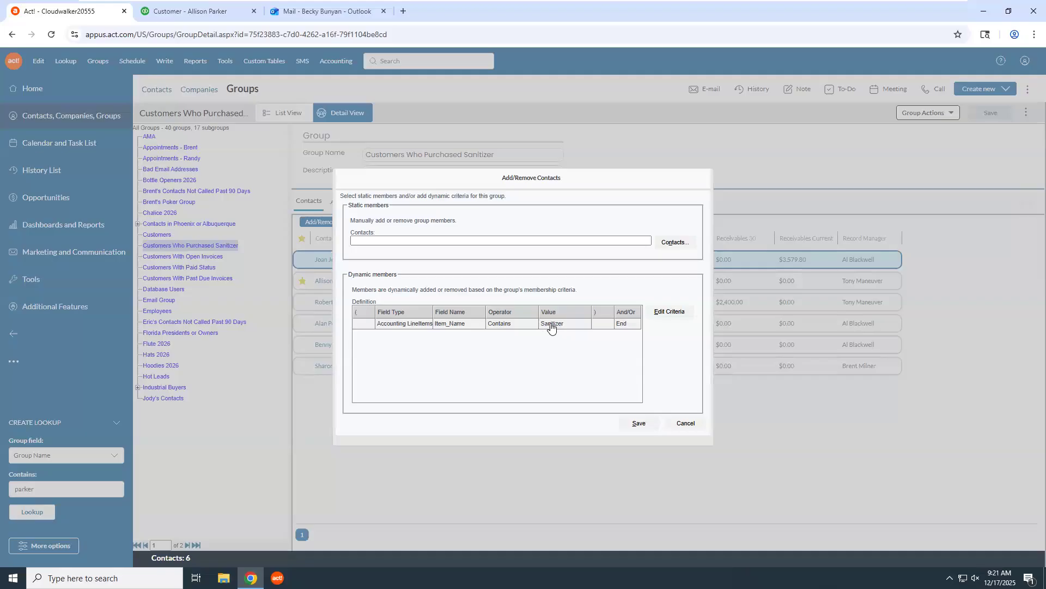
left_click(669, 427)
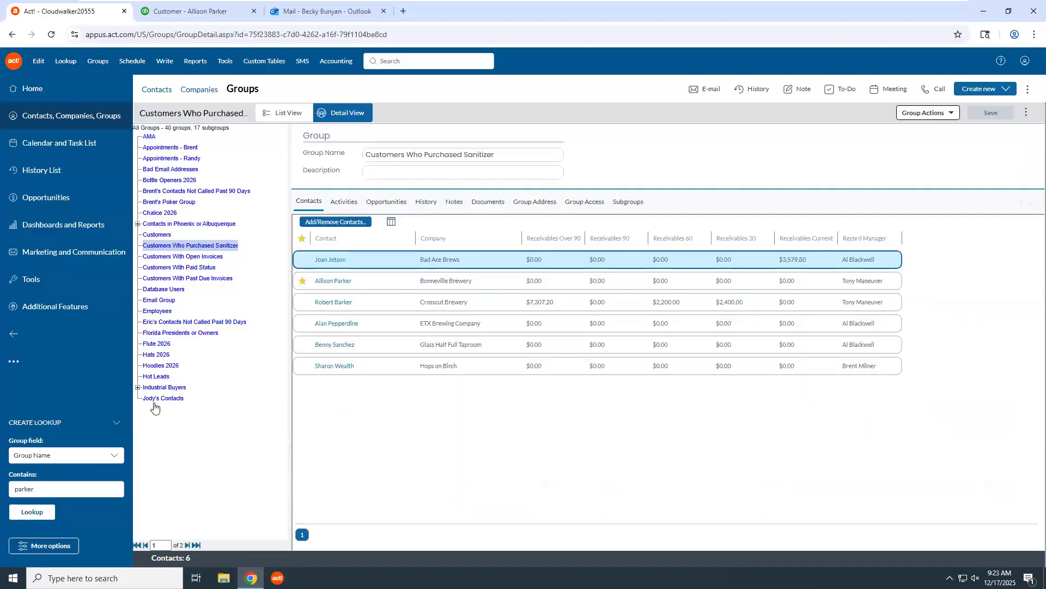
Open the Online Customer Portal feature and examine its general, user login and style customization settings.
left_click(56, 308)
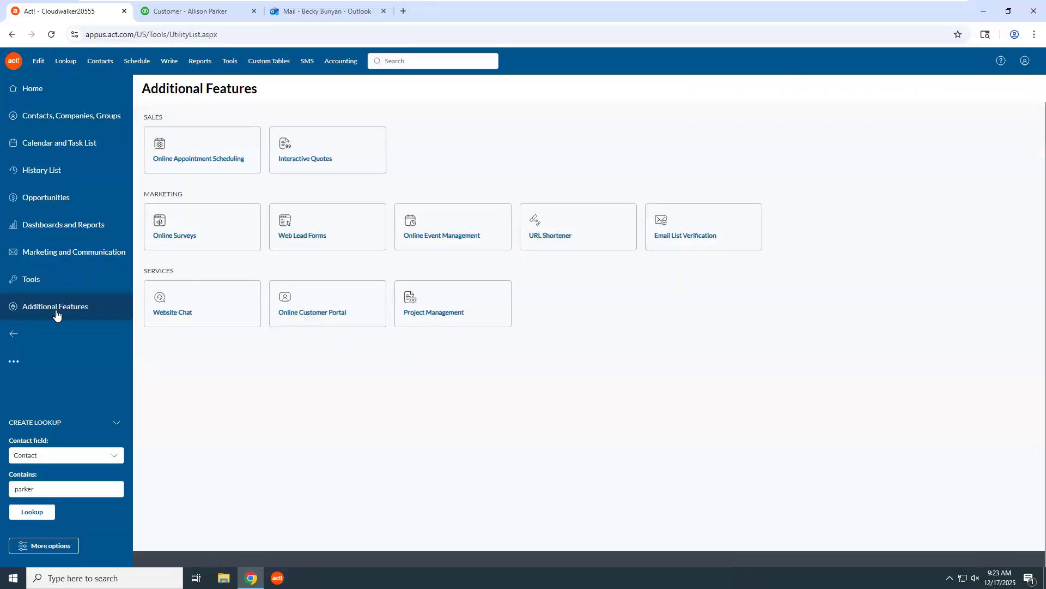
left_click(316, 314)
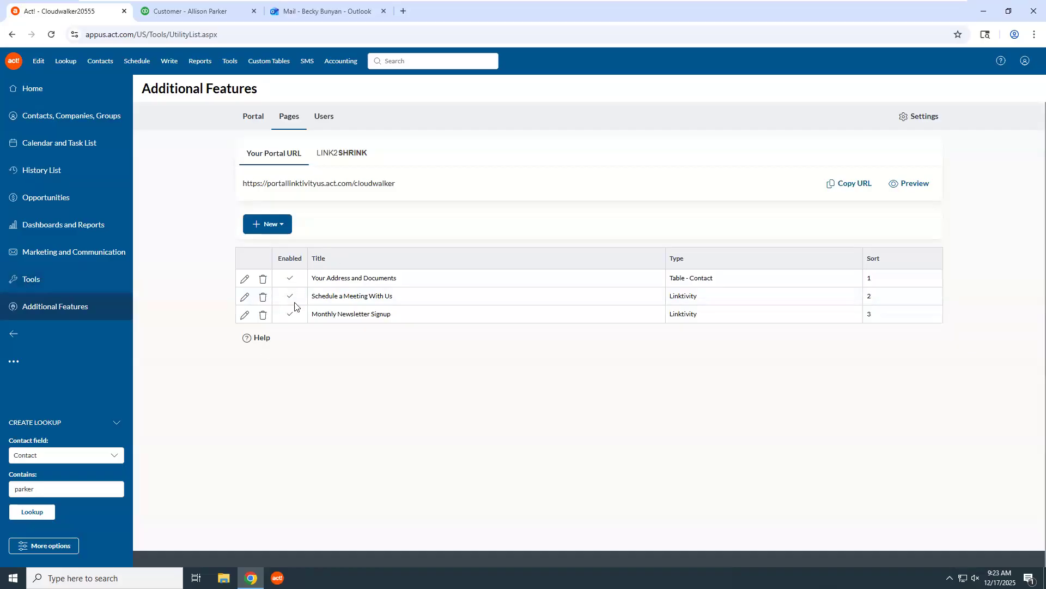
left_click(256, 123)
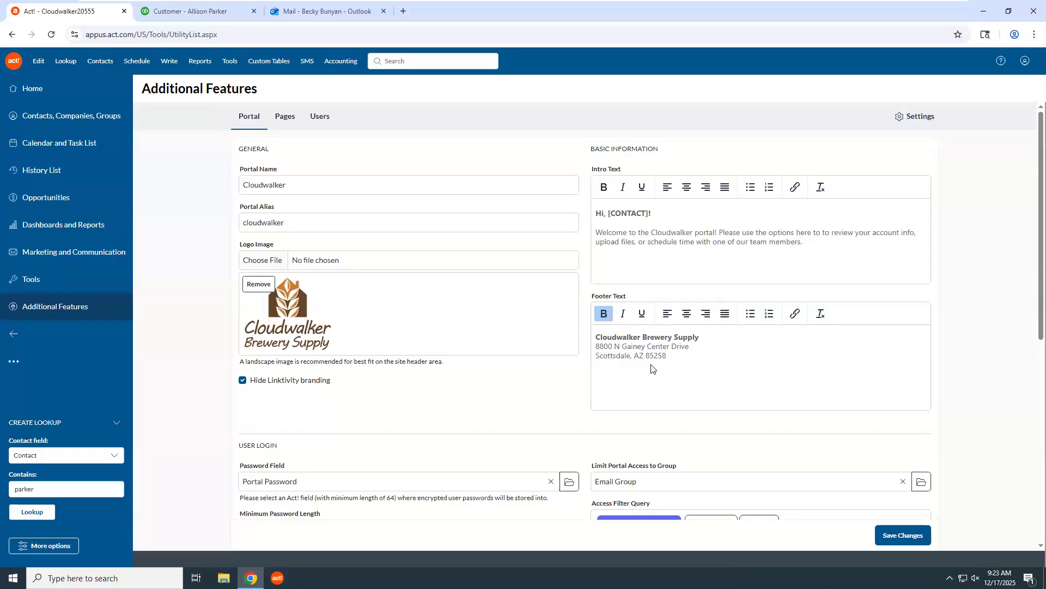
scroll(529, 354, "down", 2)
scroll(528, 355, "down", 1)
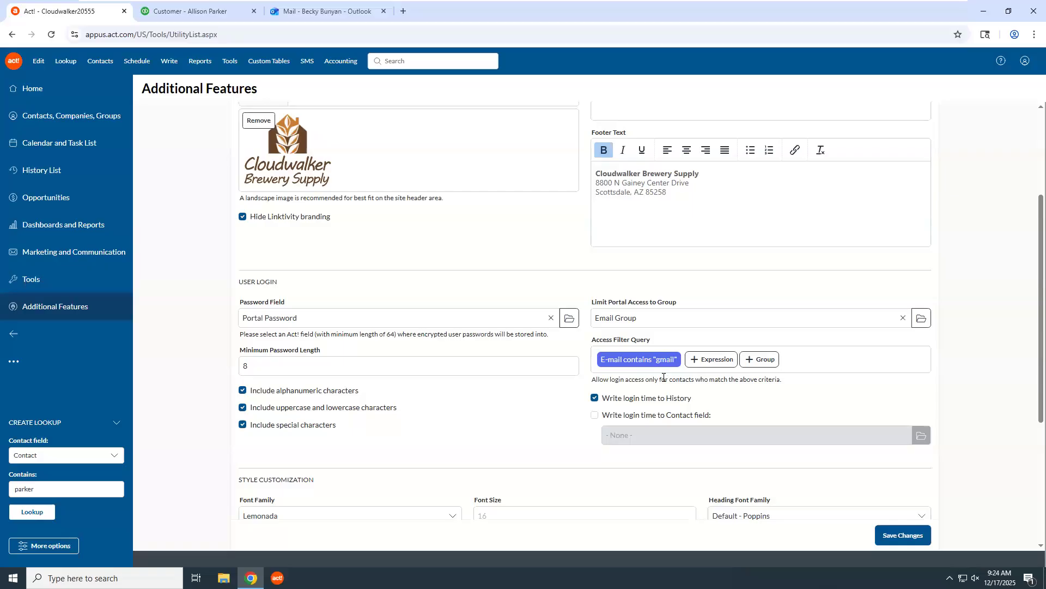
scroll(685, 383, "down", 2)
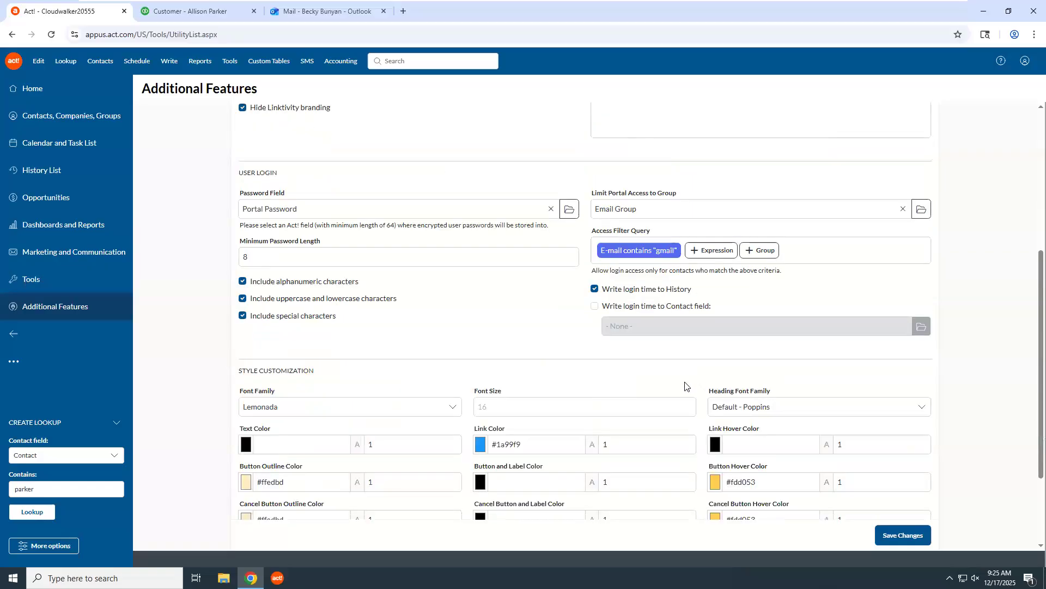
scroll(671, 403, "up", 2)
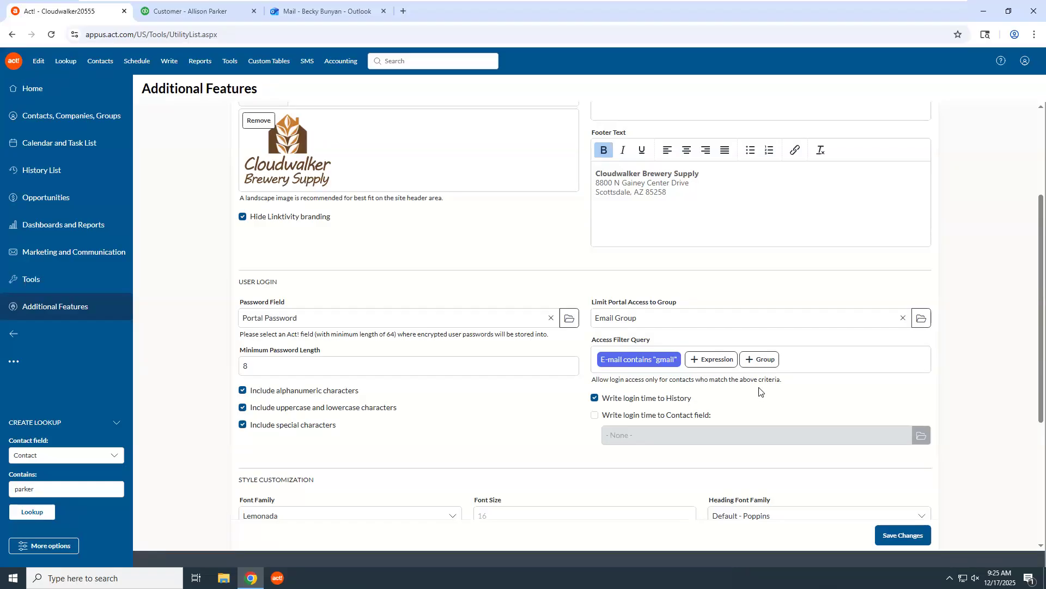
scroll(760, 391, "down", 4)
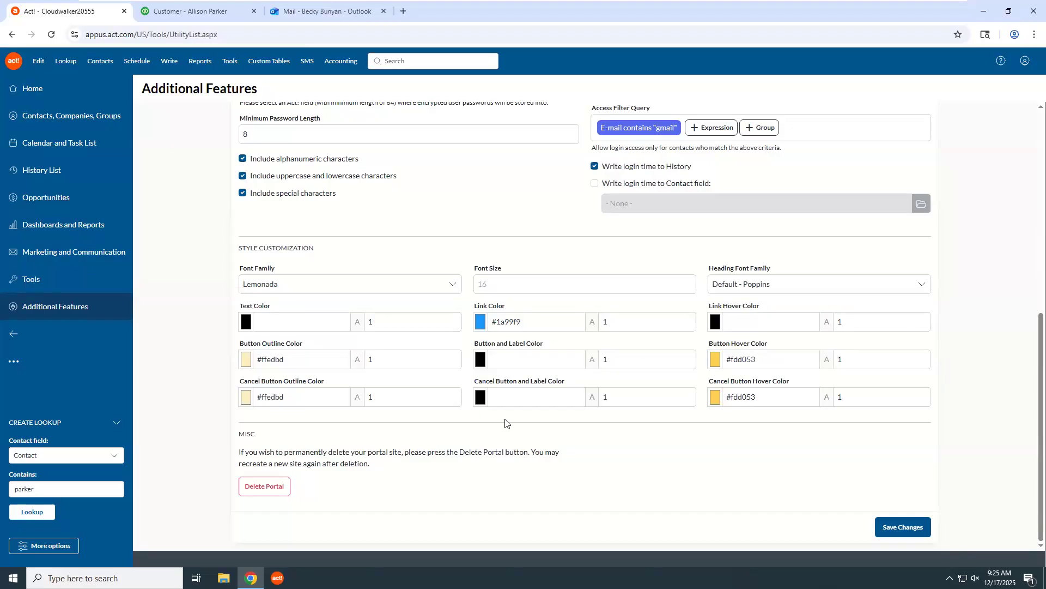
scroll(580, 414, "up", 7)
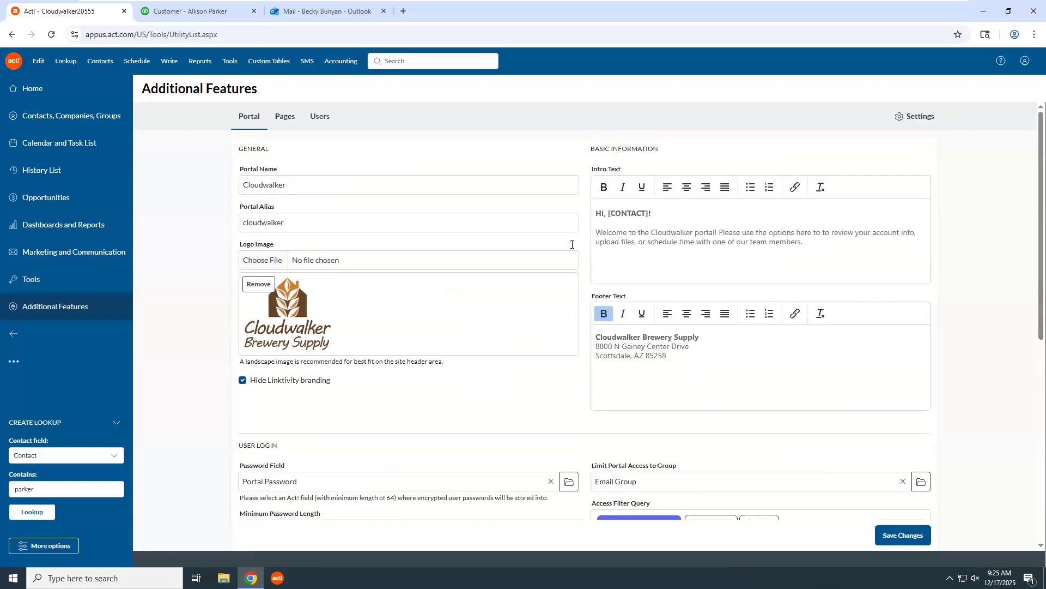
View the customer portal's pages and the page types available for a new page.
left_click(284, 123)
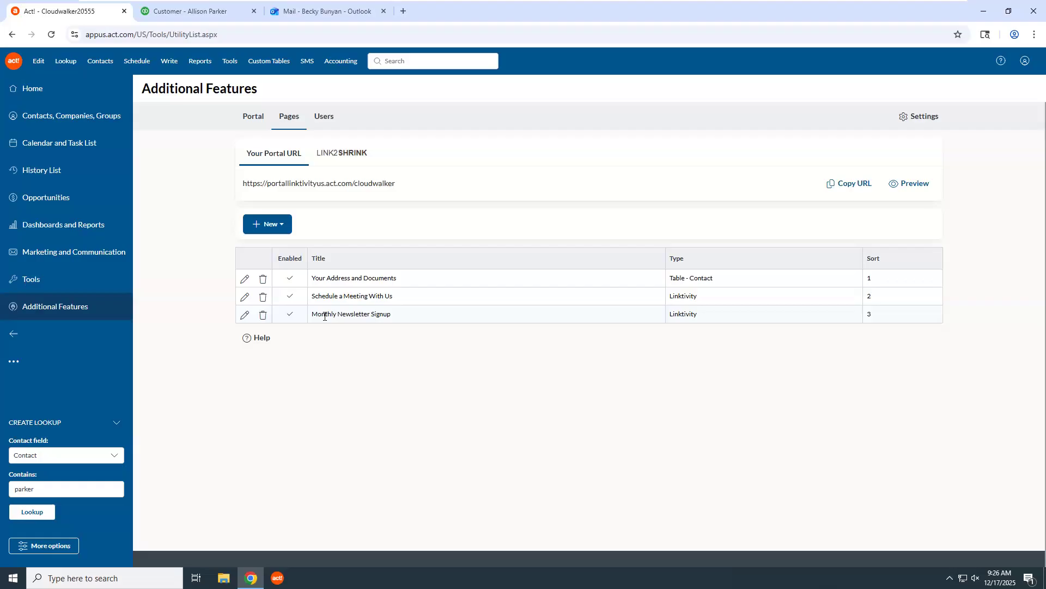
left_click(285, 230)
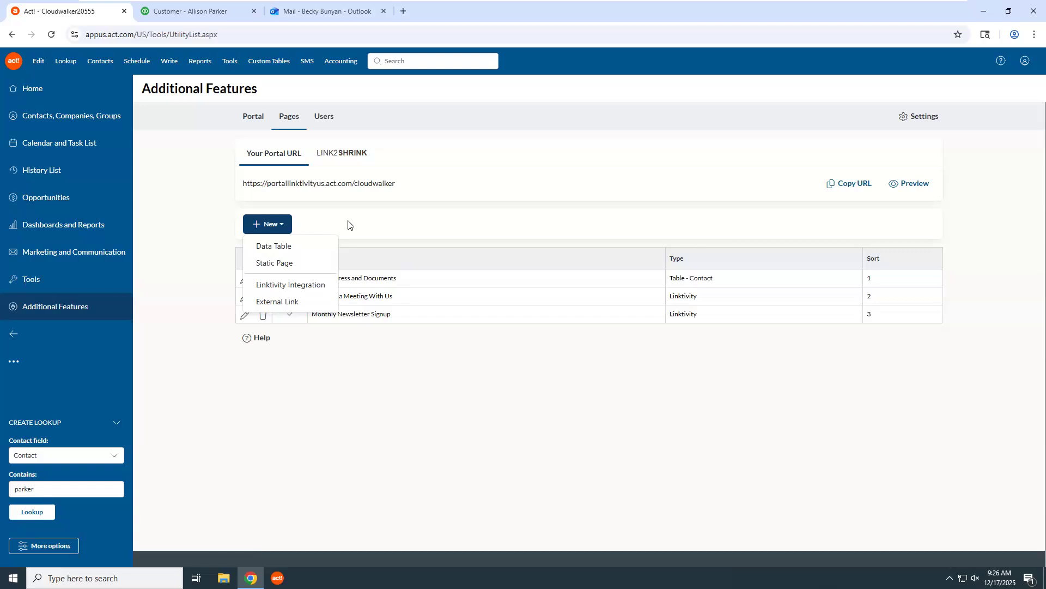
left_click(323, 233)
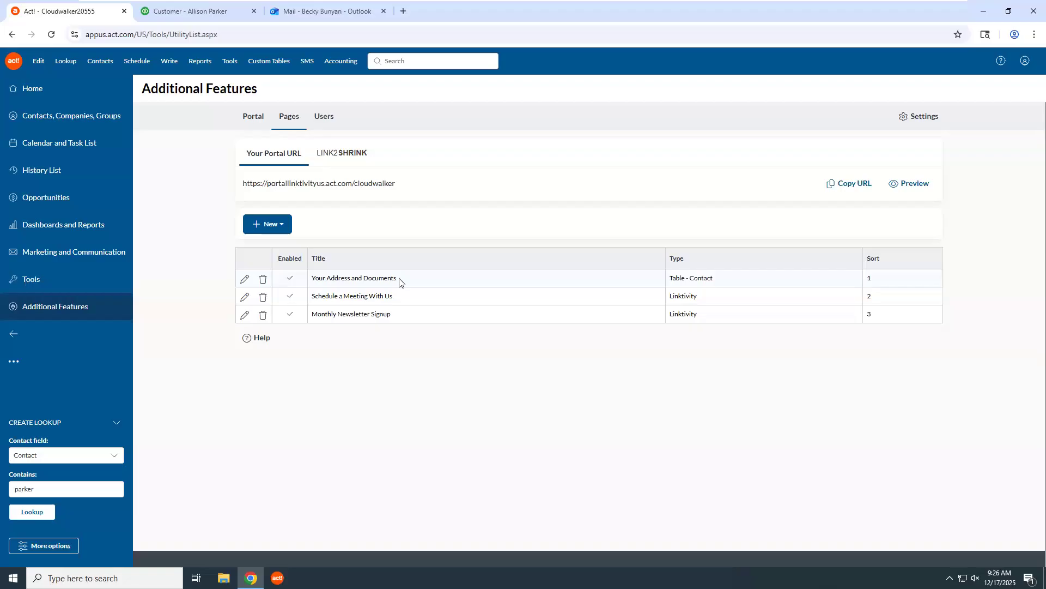
Open the Your Address and Documents page for editing and review its general options and detailed view.
left_click(244, 280)
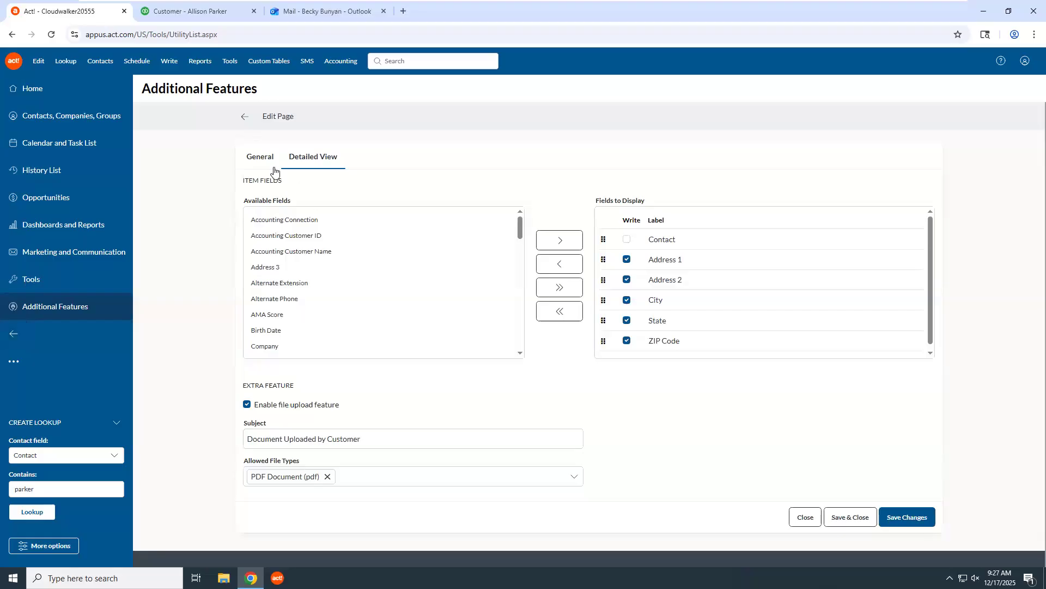
left_click(256, 157)
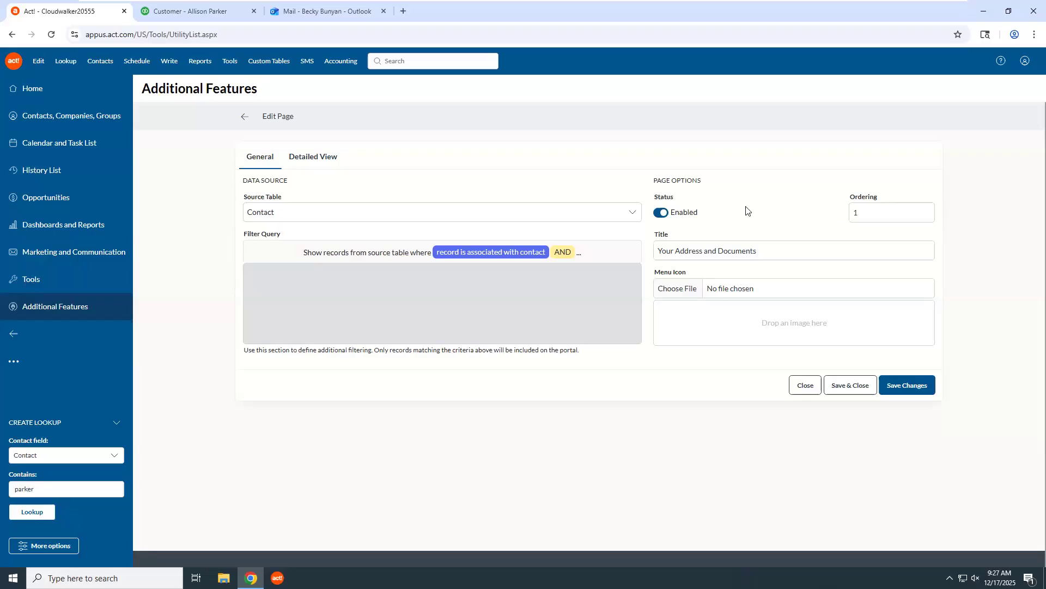
left_click(311, 158)
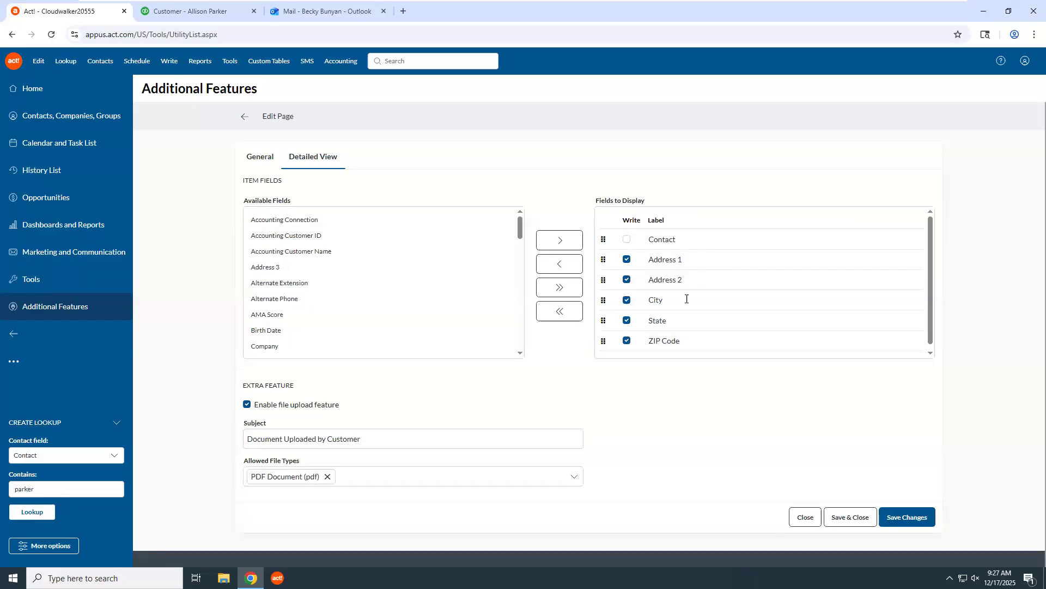
Add the Phone and E-mail fields to the fields displayed on the Your Address and Documents page.
scroll(686, 299, "down", 1)
scroll(687, 299, "up", 1)
left_click_drag(518, 235, 514, 311)
left_click(290, 276)
left_click(563, 242)
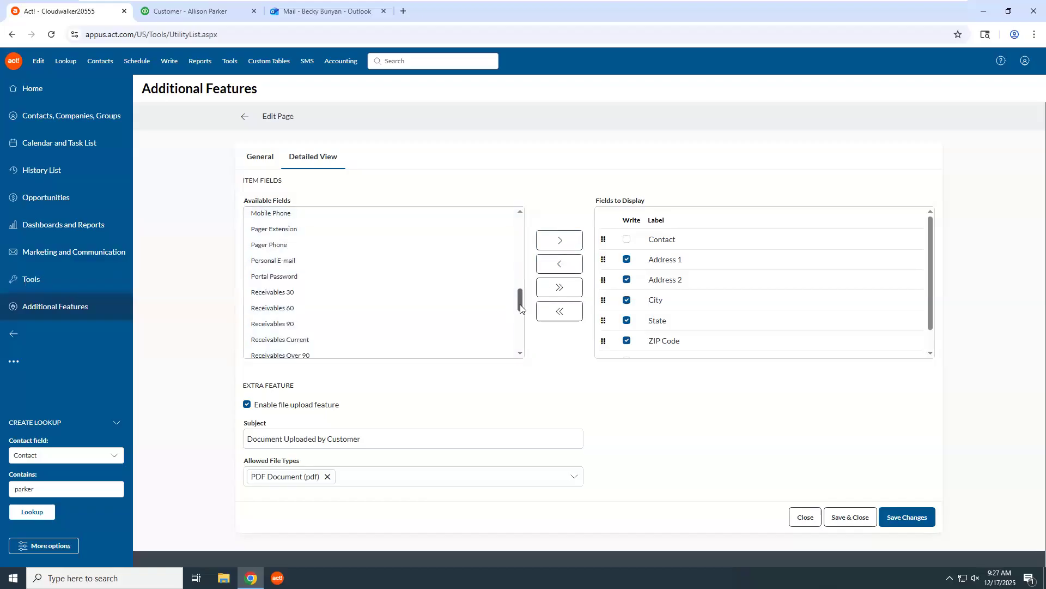
left_click_drag(518, 307, 517, 260)
left_click(281, 248)
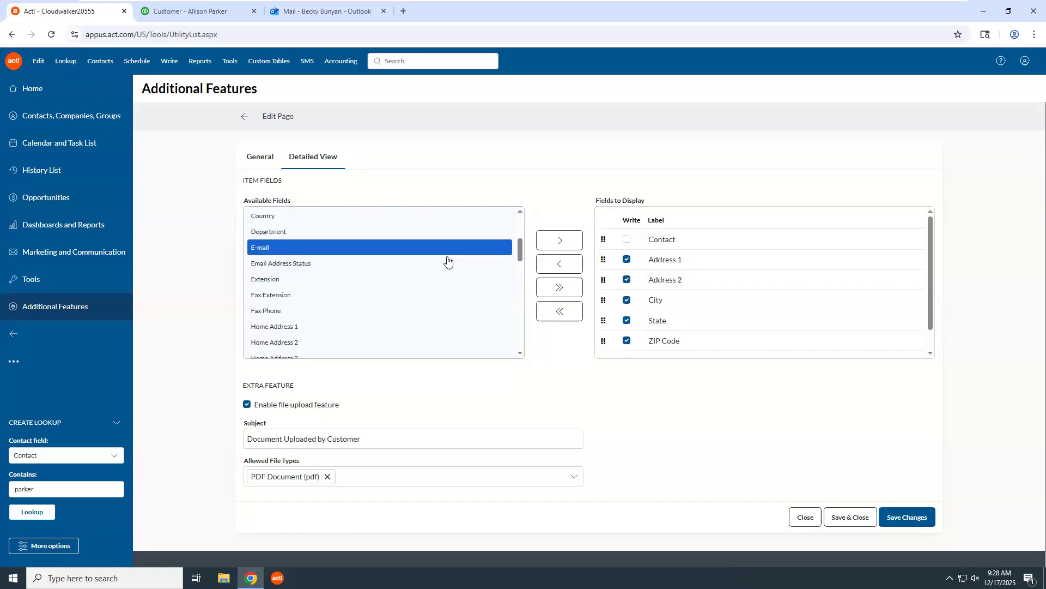
left_click(568, 244)
scroll(886, 274, "down", 2)
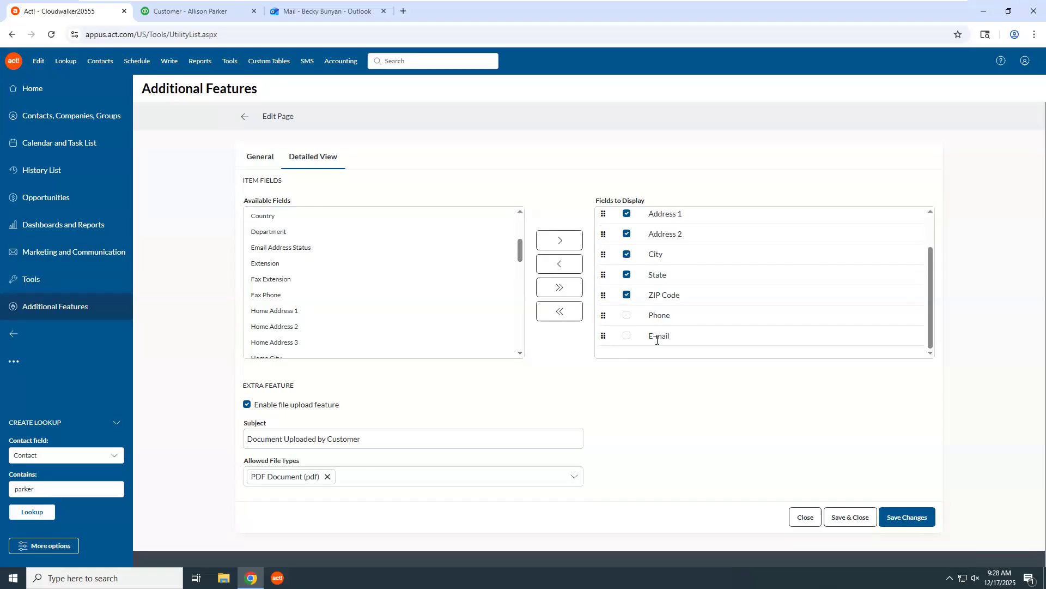
Allow customers to write to the Phone and E-mail fields, and move E-mail directly above Address 1.
left_click(626, 320)
left_click(628, 336)
left_click_drag(603, 336, 603, 232)
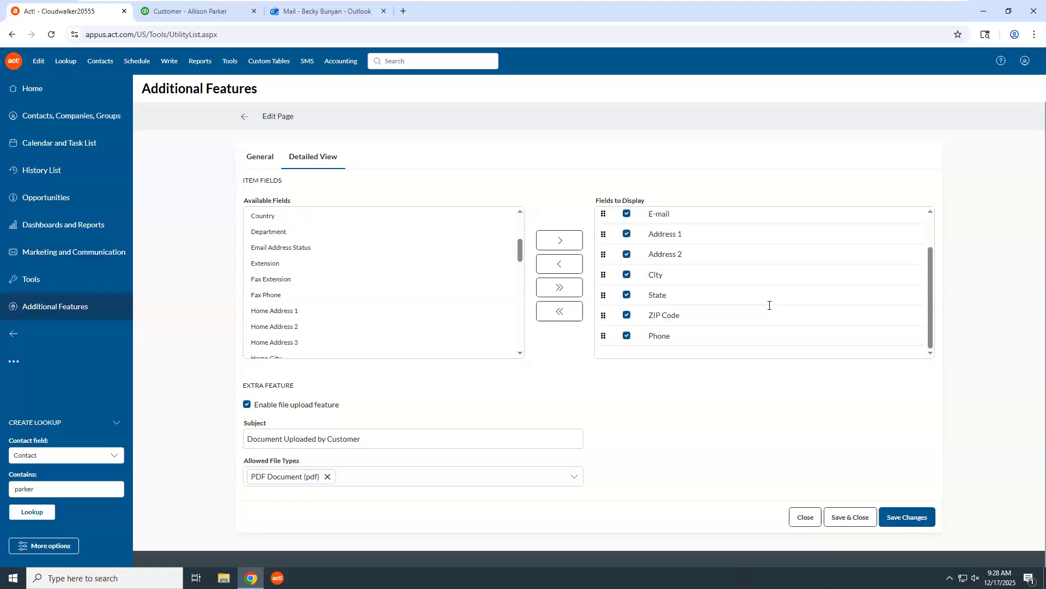
Look through the file types that can be allowed for customer document uploads.
scroll(371, 344, "down", 3)
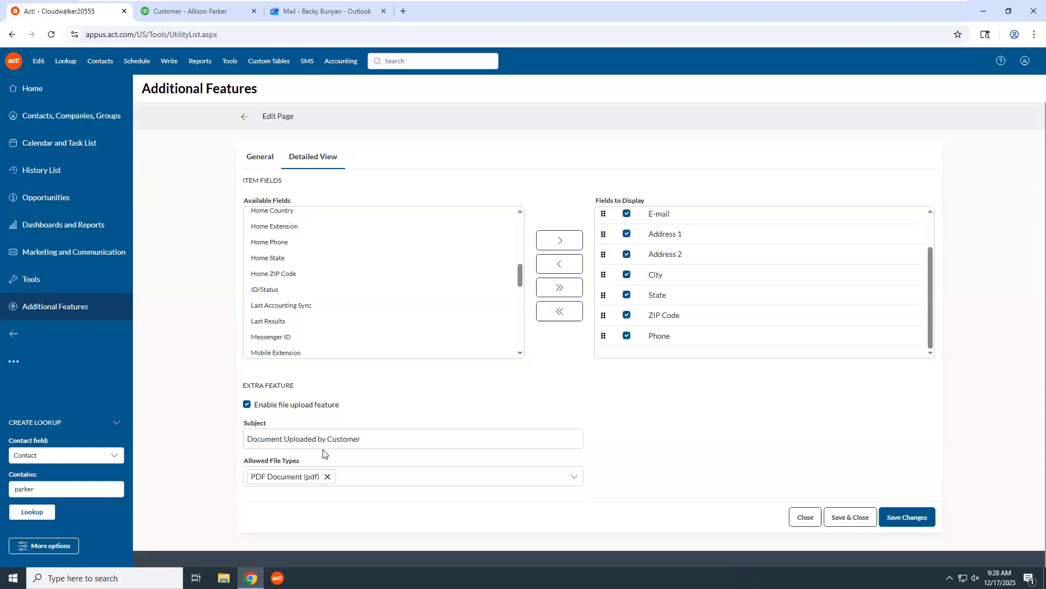
left_click(375, 477)
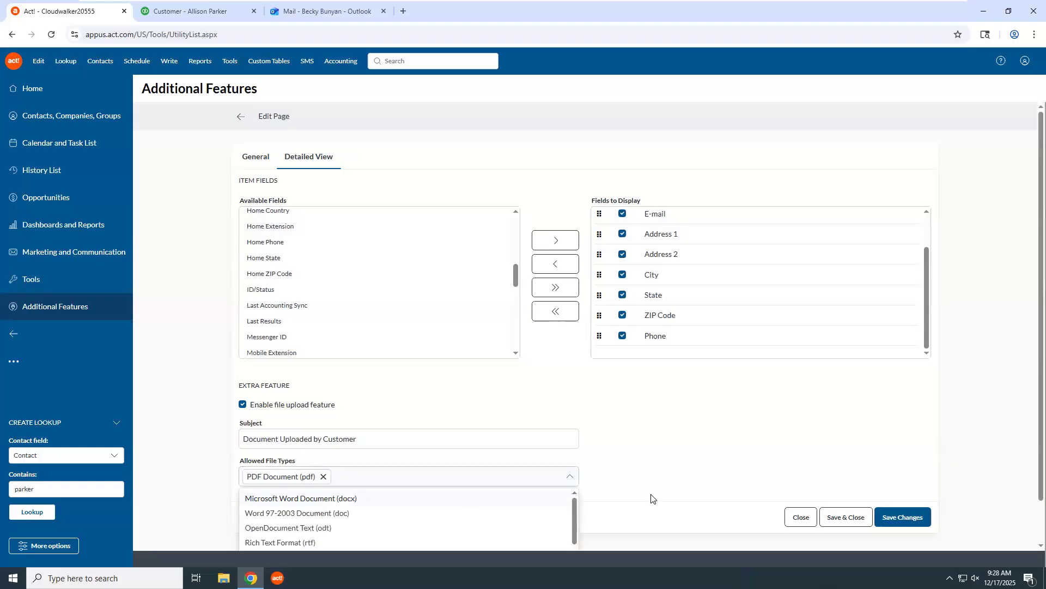
scroll(652, 496, "down", 1)
left_click_drag(574, 493, 569, 545)
left_click_drag(573, 508, 574, 469)
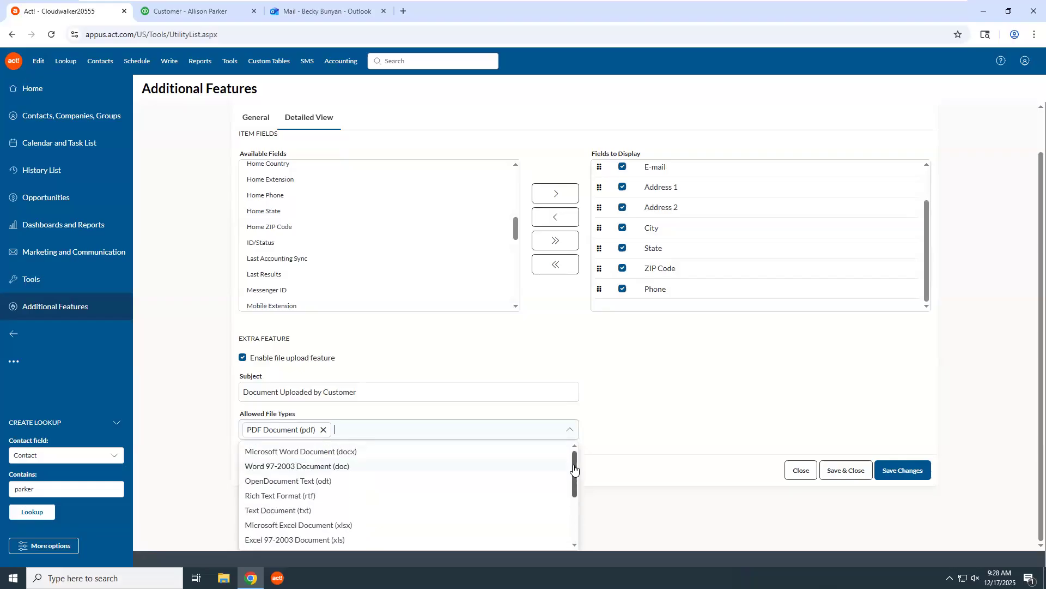
Save and close the Your Address and Documents page, and review the integration options of the Schedule a Meeting With Us page.
left_click(643, 423)
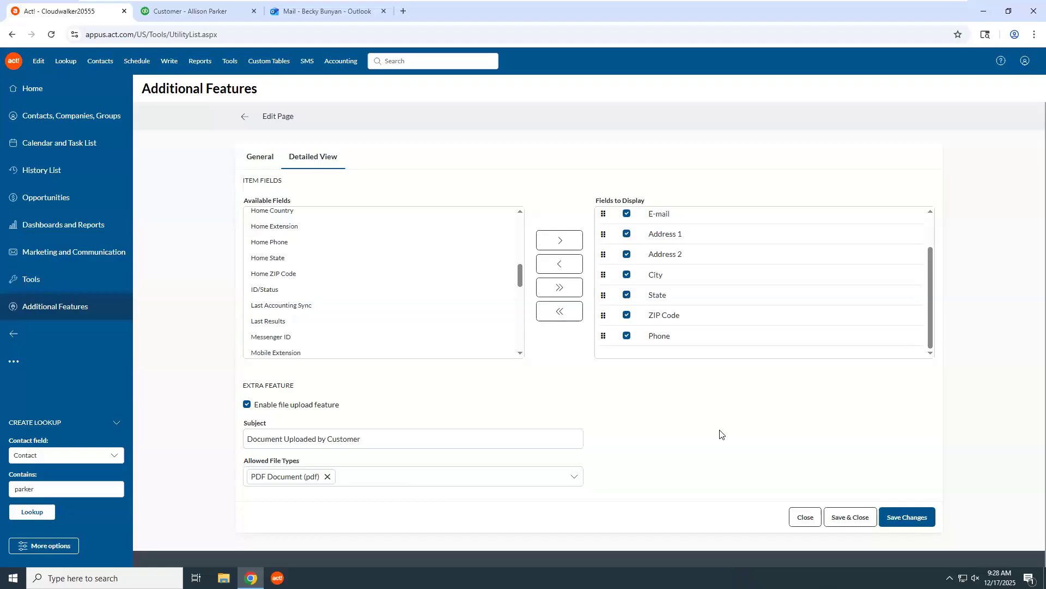
left_click(846, 518)
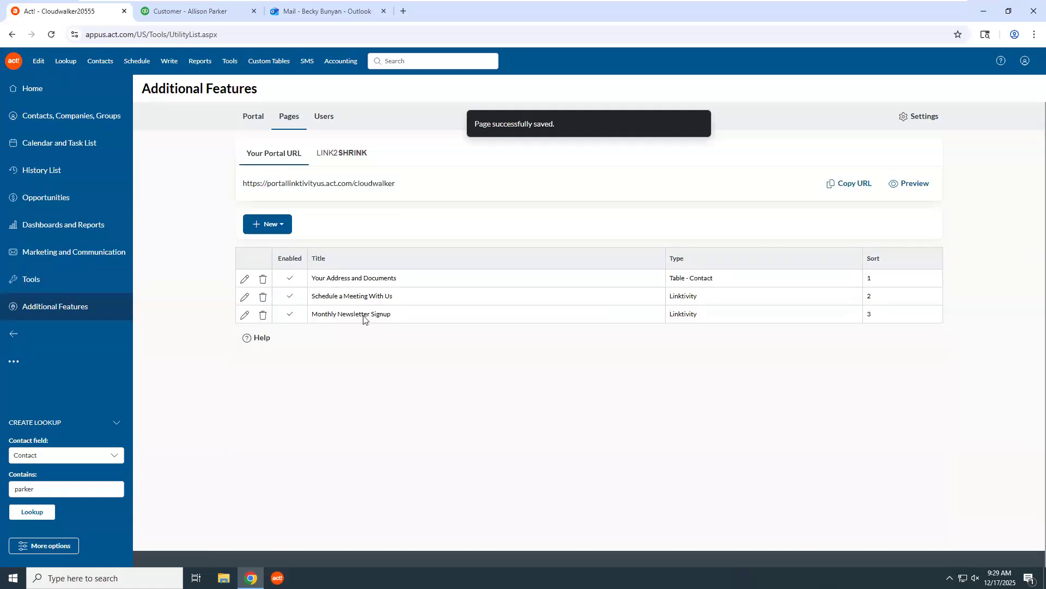
left_click(245, 297)
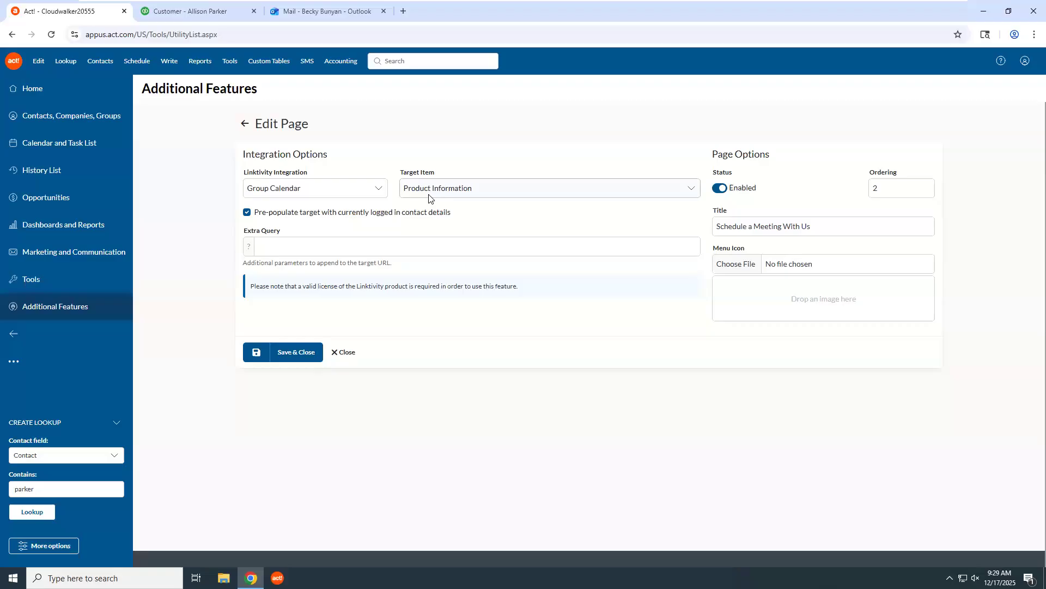
left_click(352, 360)
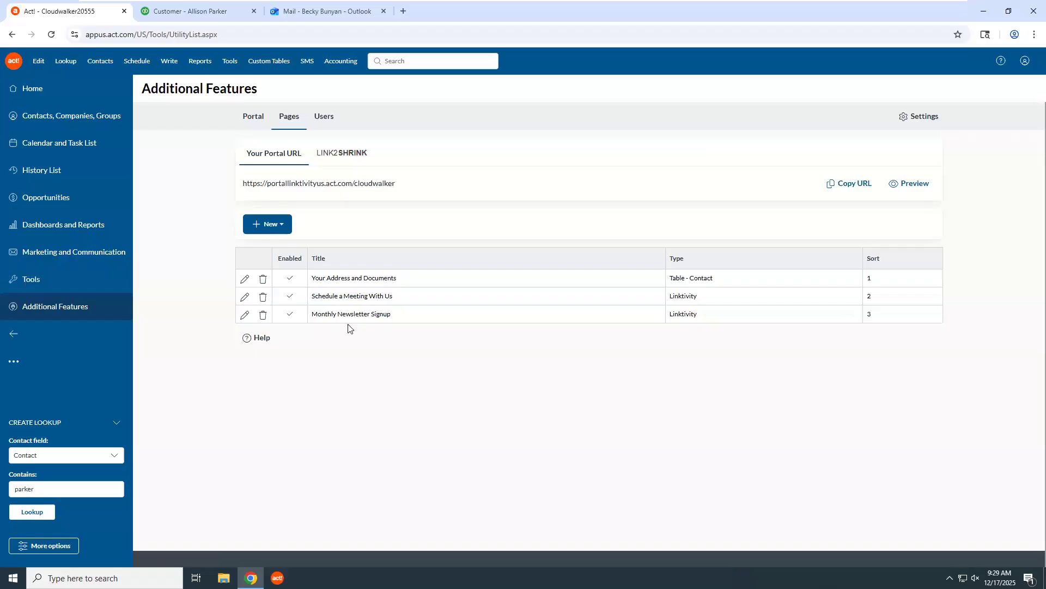
Preview the customer portal, enter the customer's phone number in Your Address and Documents, and save the change.
left_click(915, 185)
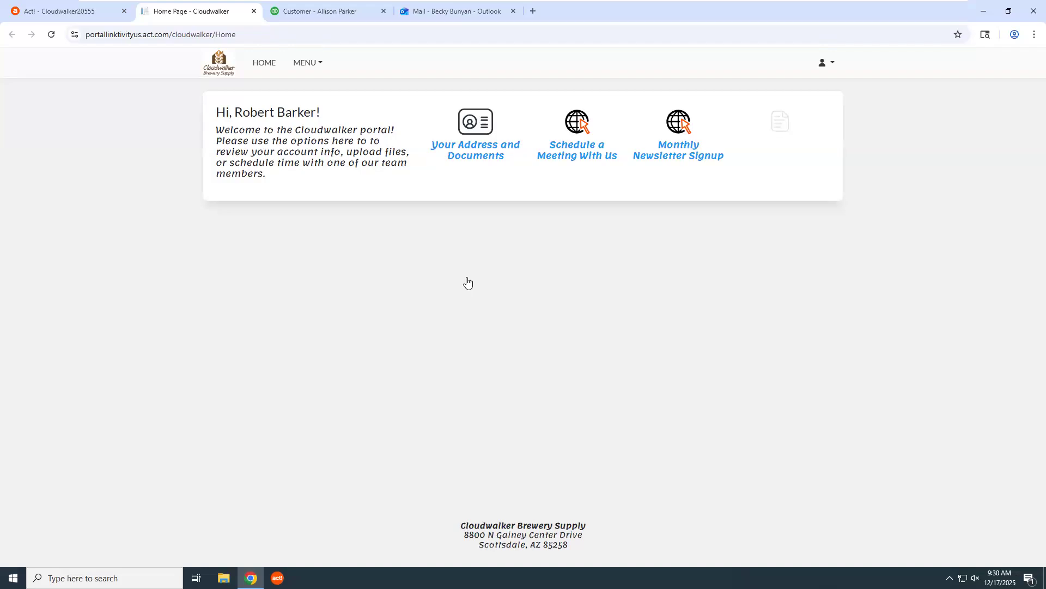
left_click(474, 146)
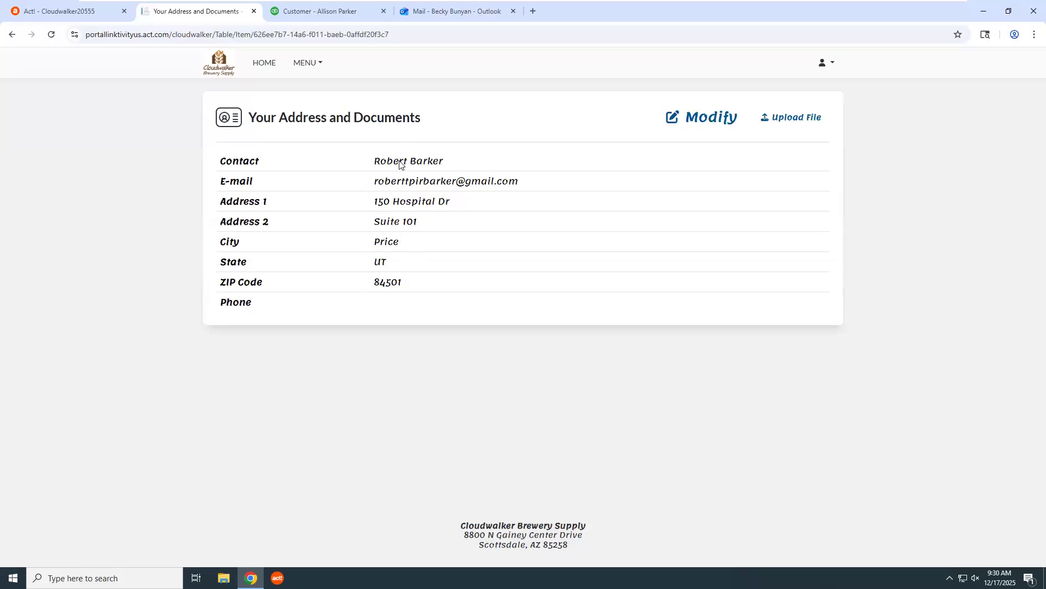
left_click(691, 121)
left_click(445, 326)
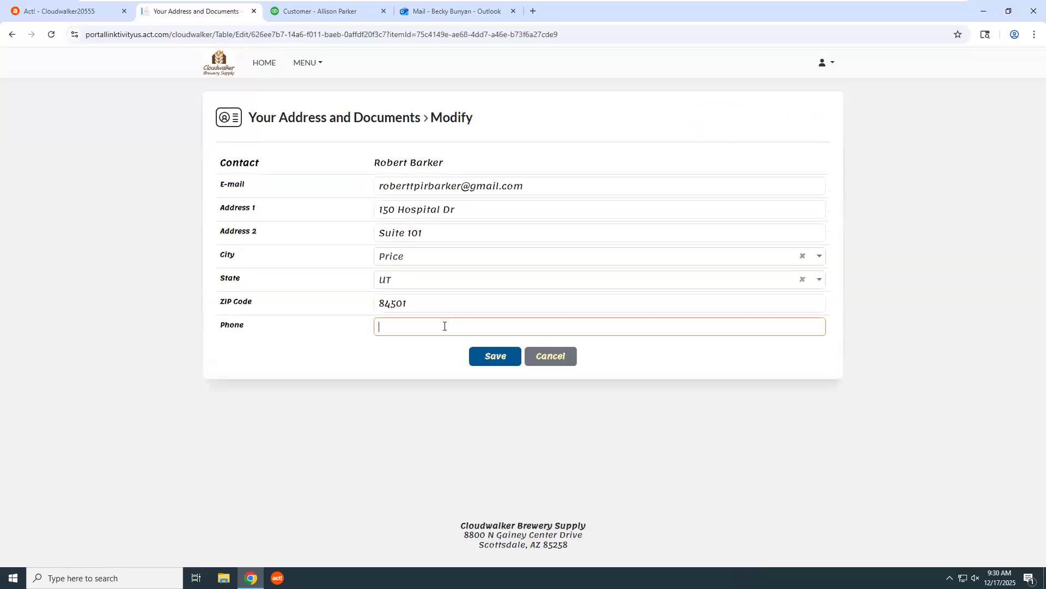
type("5055558765")
left_click(570, 368)
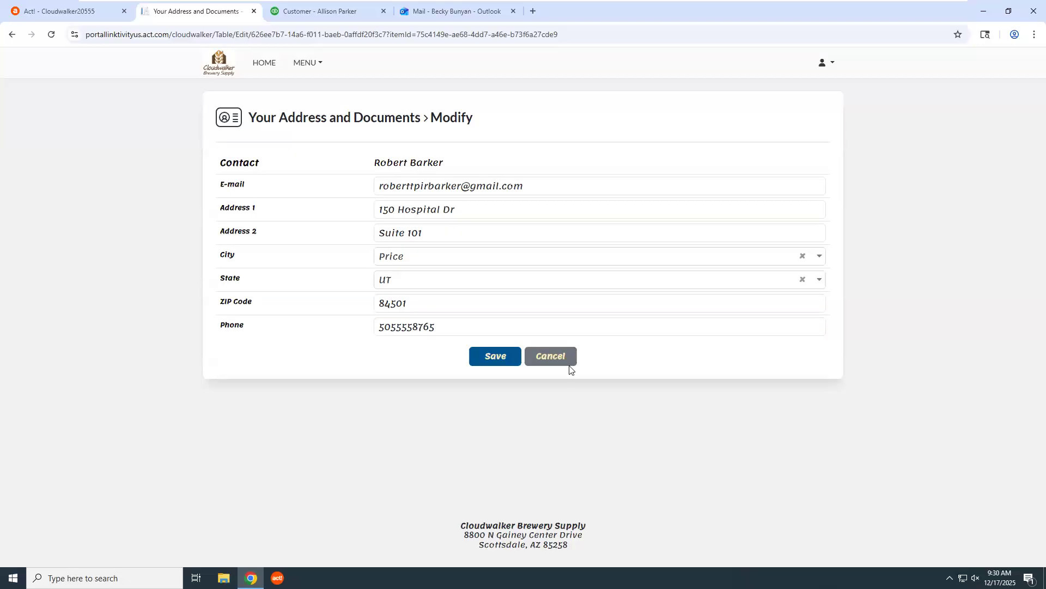
left_click(500, 359)
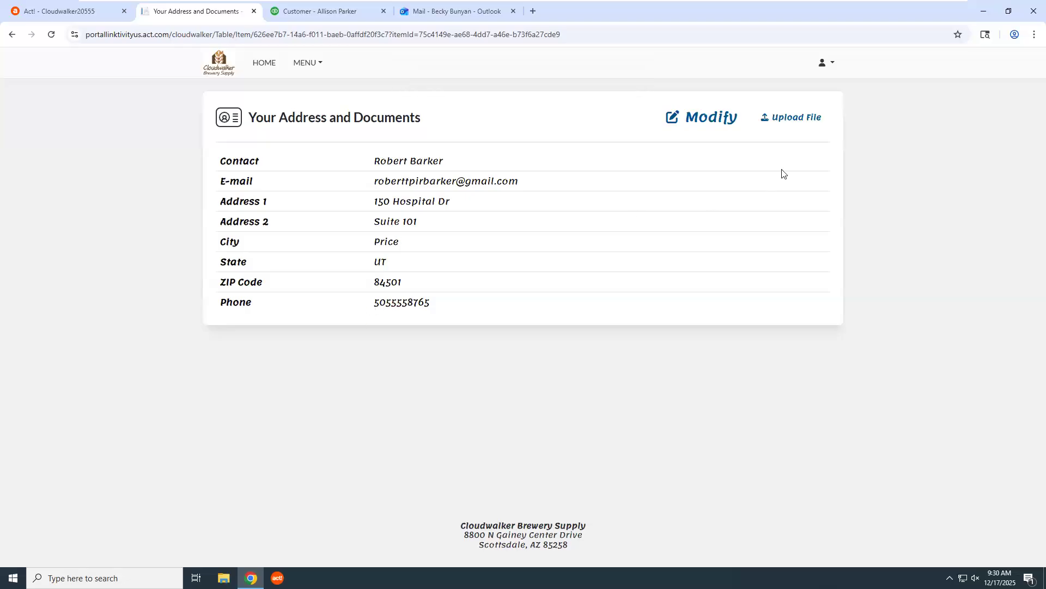
Upload the PDF Contract - Cloudwalker Installation Work from the Files > Documents folder to Your Address and Documents.
left_click(783, 117)
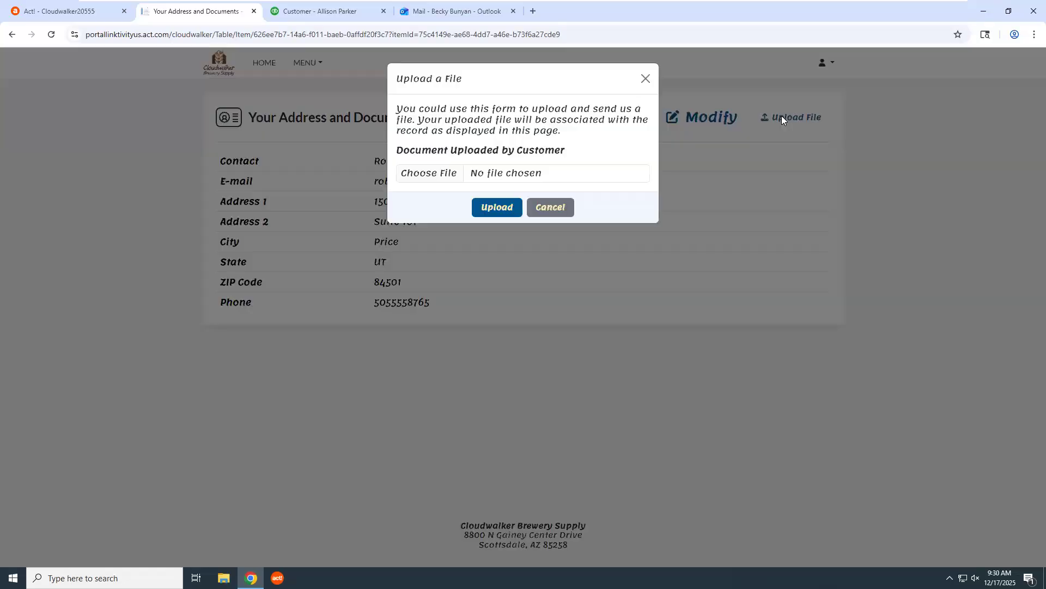
left_click(448, 174)
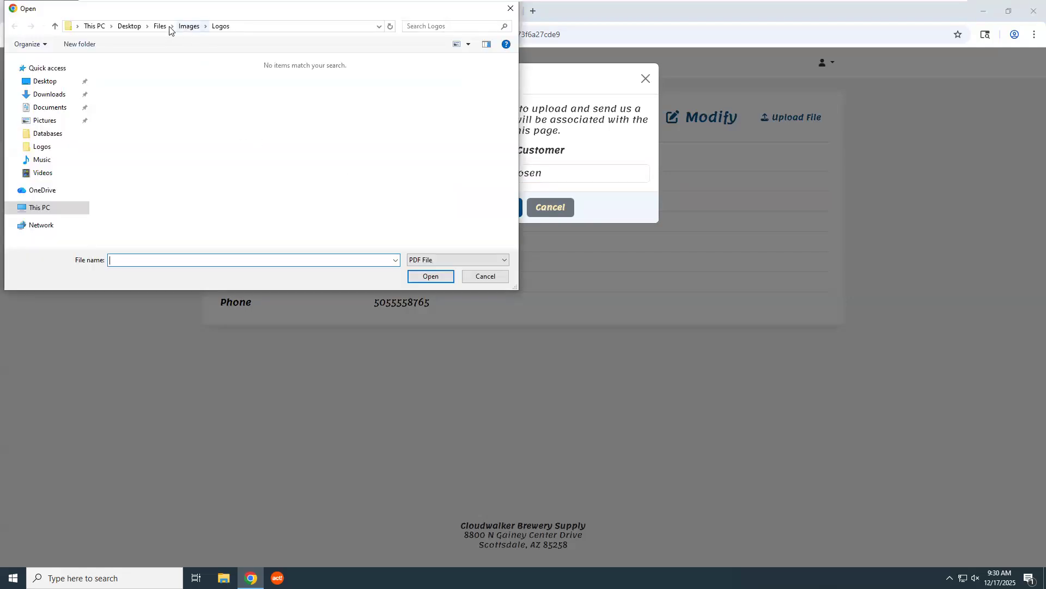
left_click(159, 26)
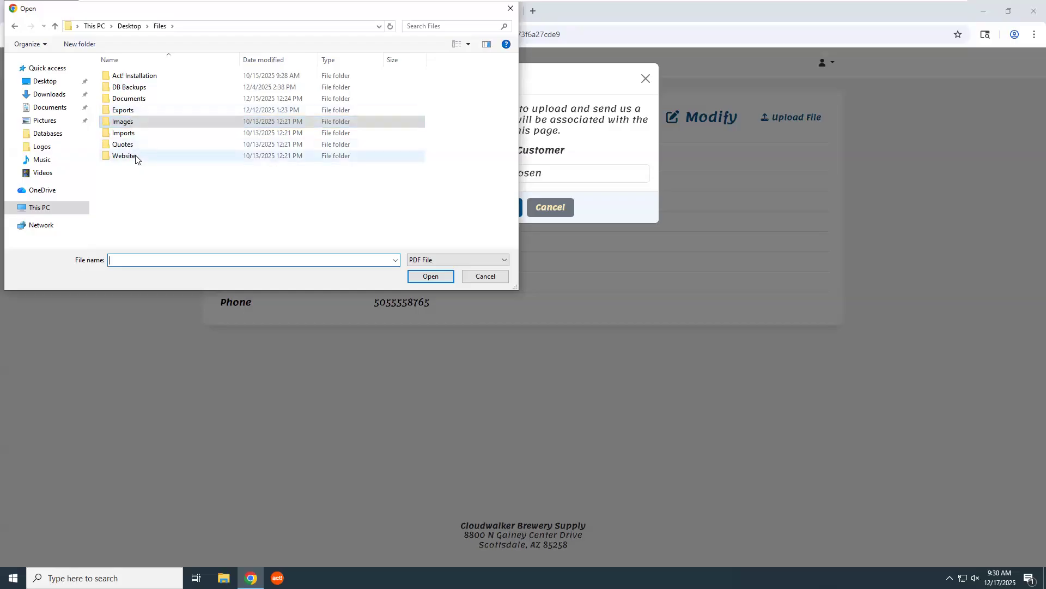
double_click(127, 99)
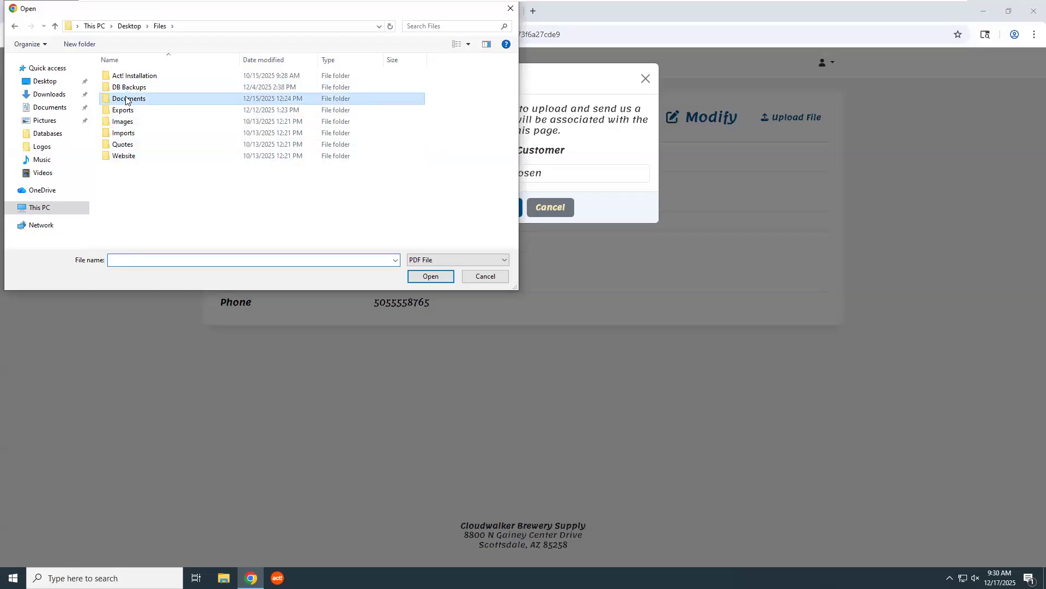
left_click(163, 75)
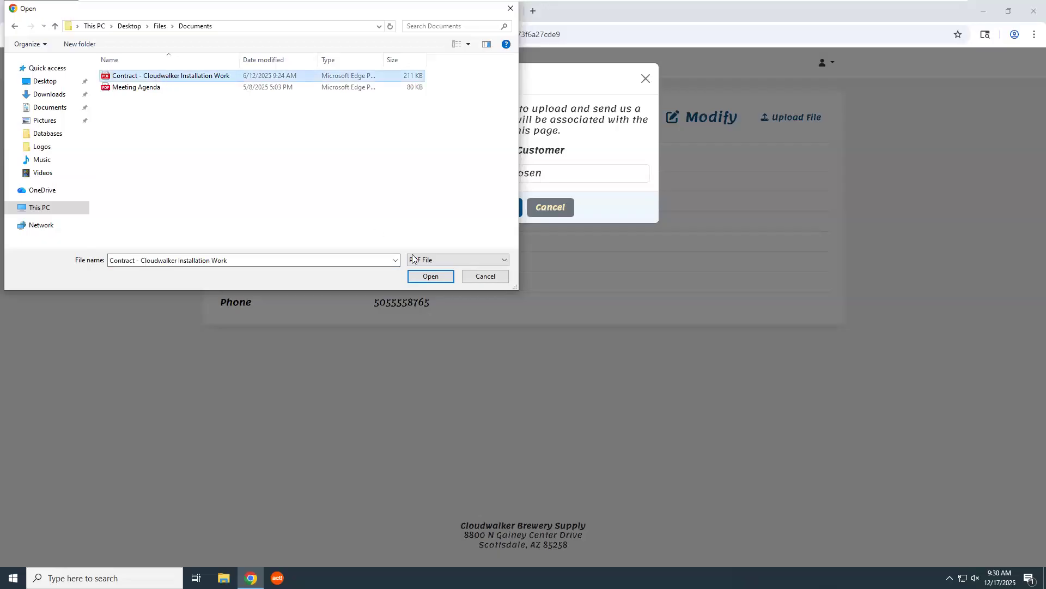
left_click(430, 276)
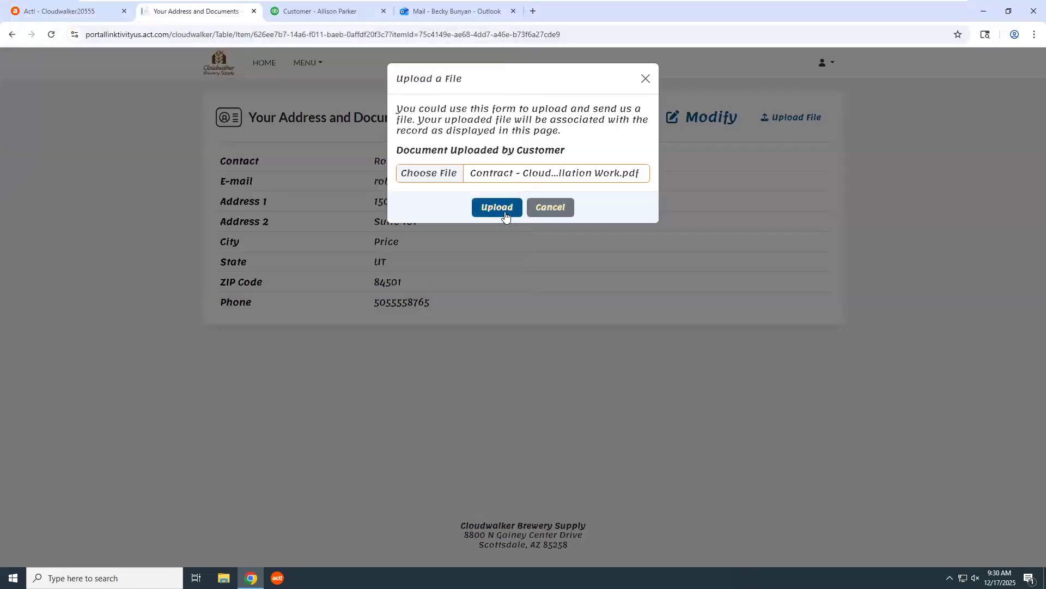
left_click(499, 211)
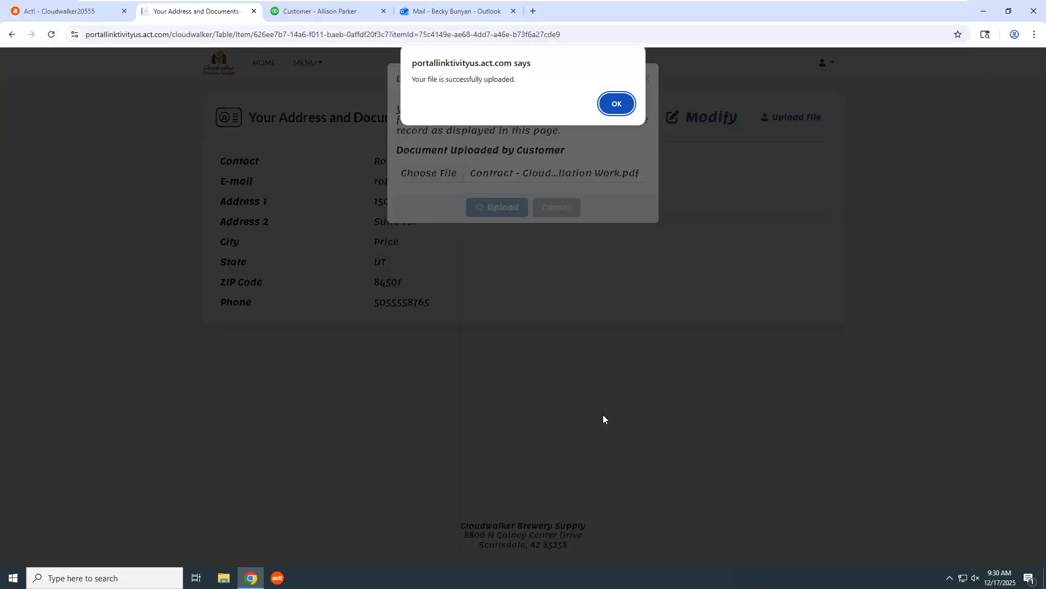
left_click(617, 104)
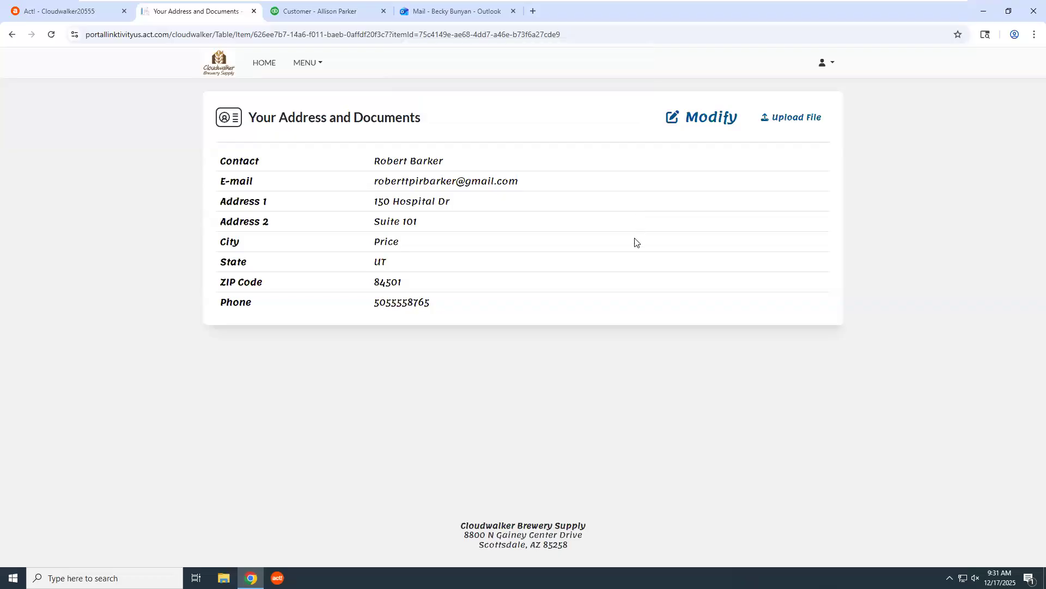
Switch back to Act! and look up the portal customer's contact record by last name.
left_click(68, 12)
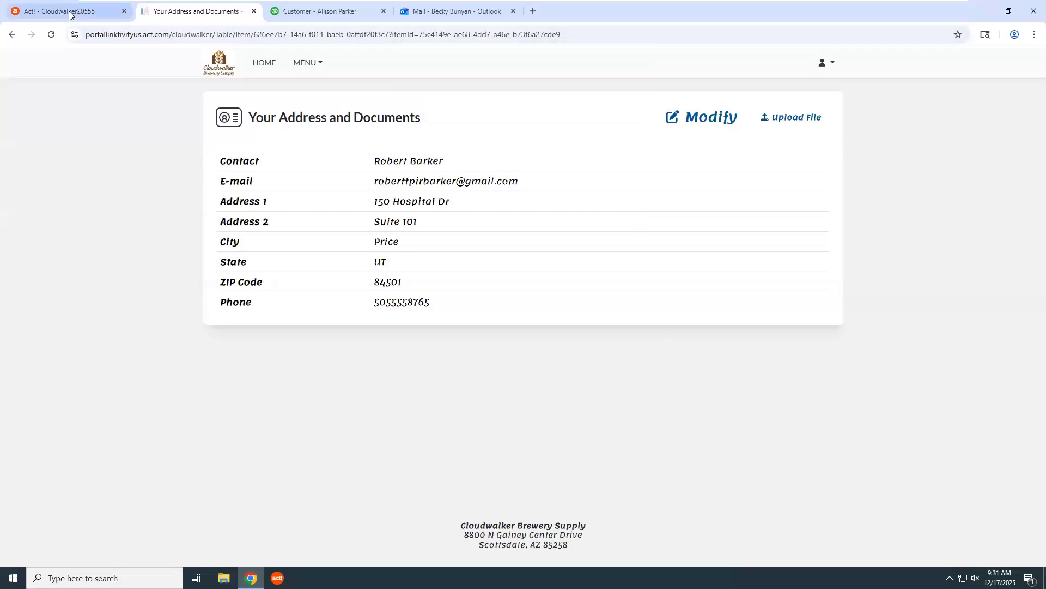
double_click(107, 485)
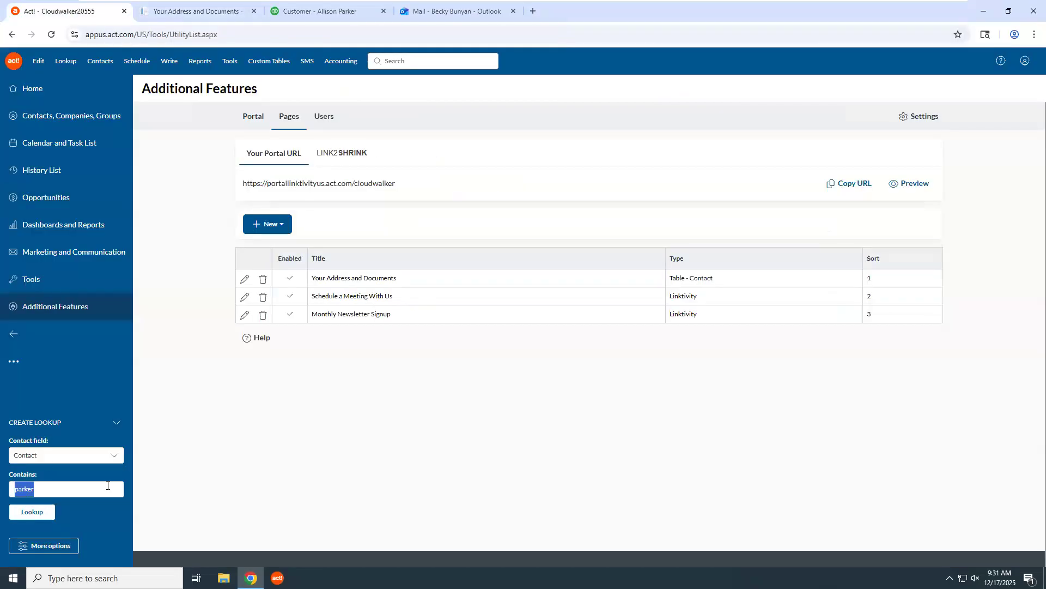
type("barter")
key("BackSpace")
type("k")
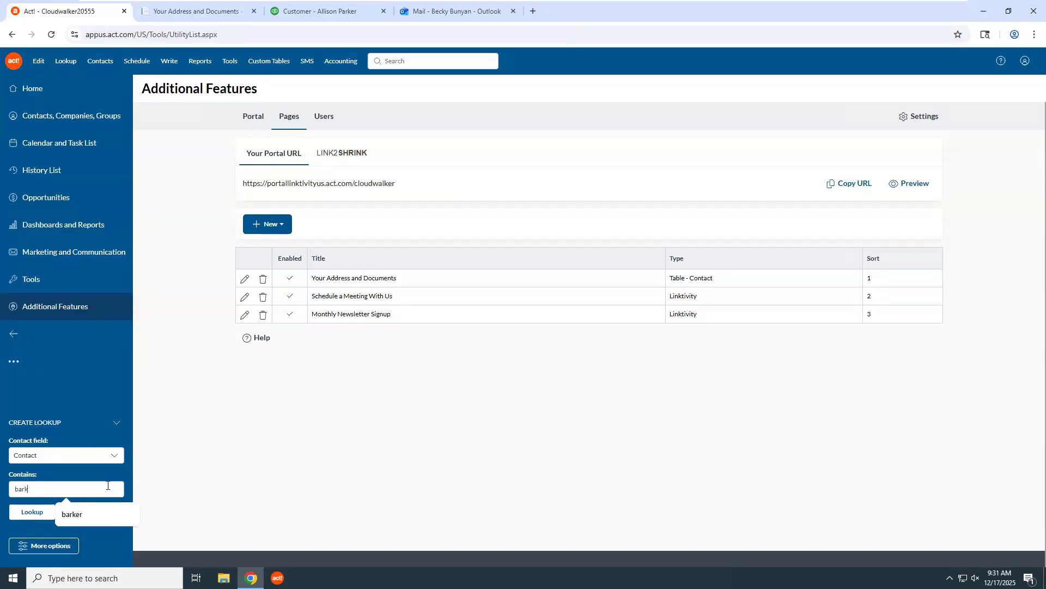
type("er")
key("Return")
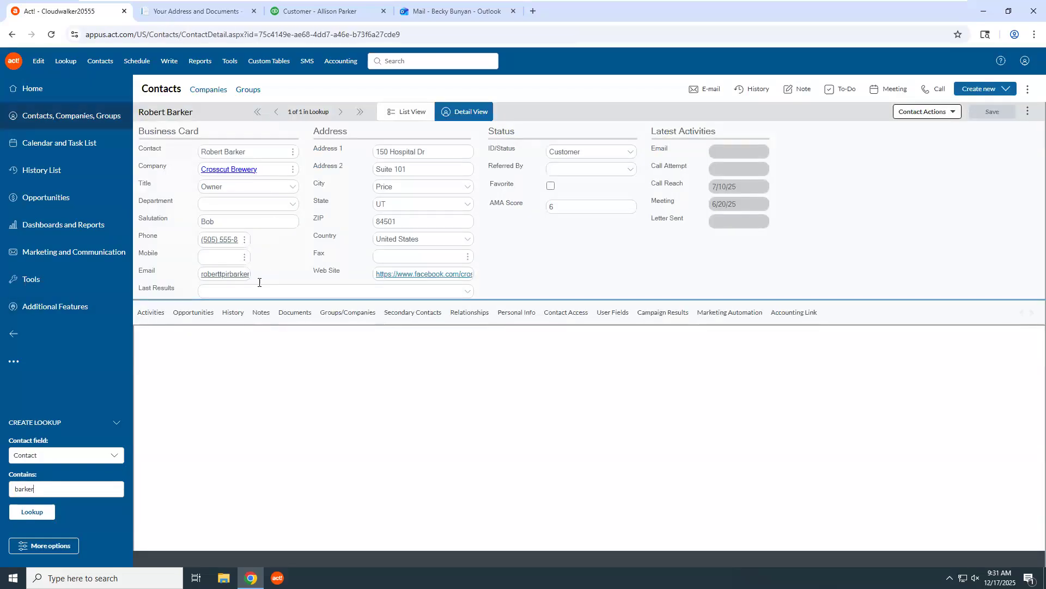
Examine the contact's history and check the Web Activity type among the Emarketing Campaign history filters, leaving the filters as they are.
left_click(234, 315)
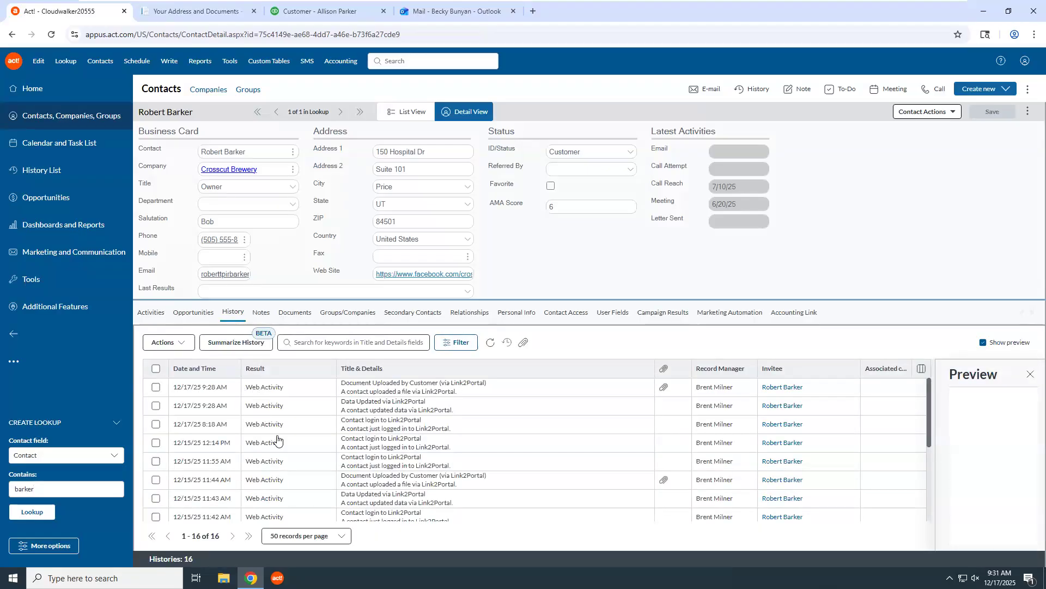
left_click(460, 349)
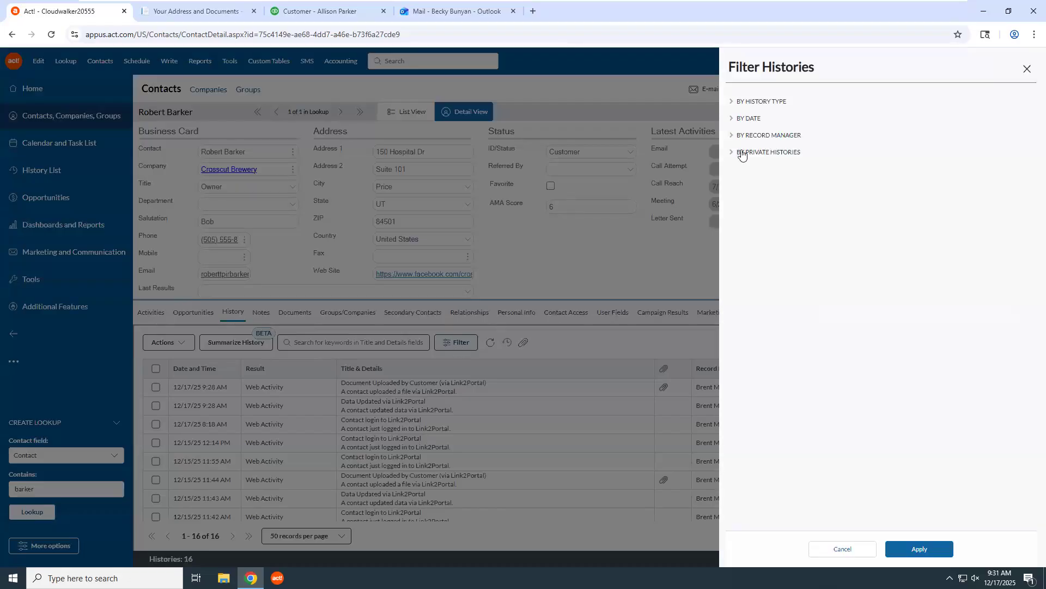
left_click(733, 103)
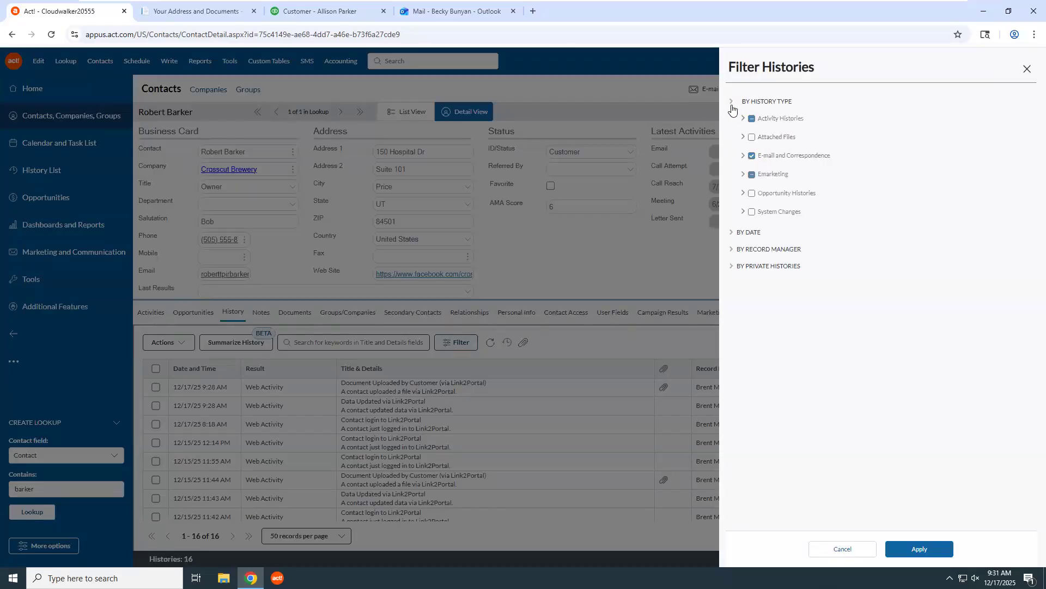
left_click(742, 175)
left_click(755, 193)
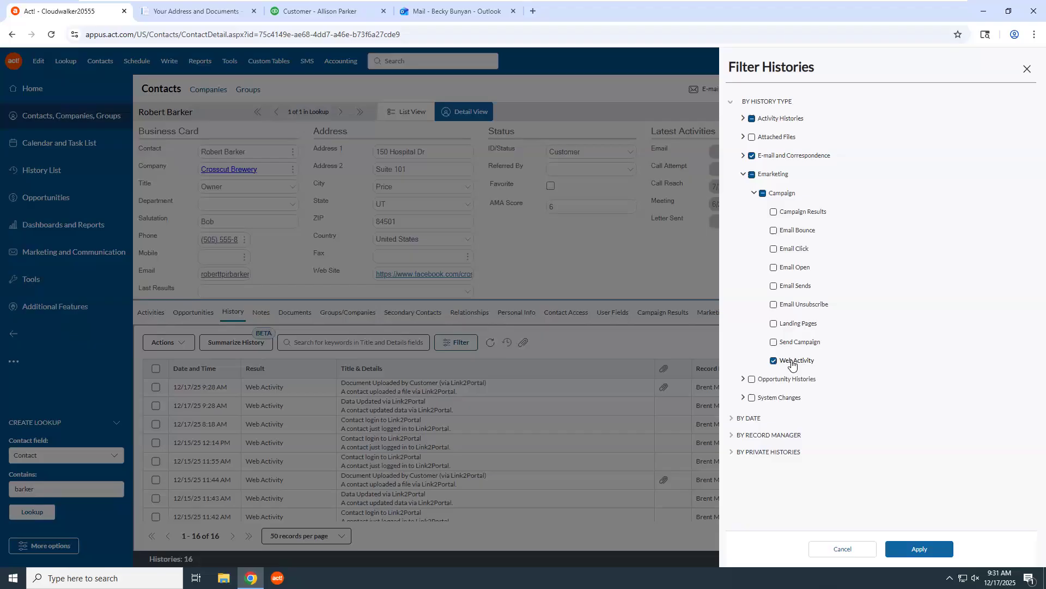
left_click(844, 550)
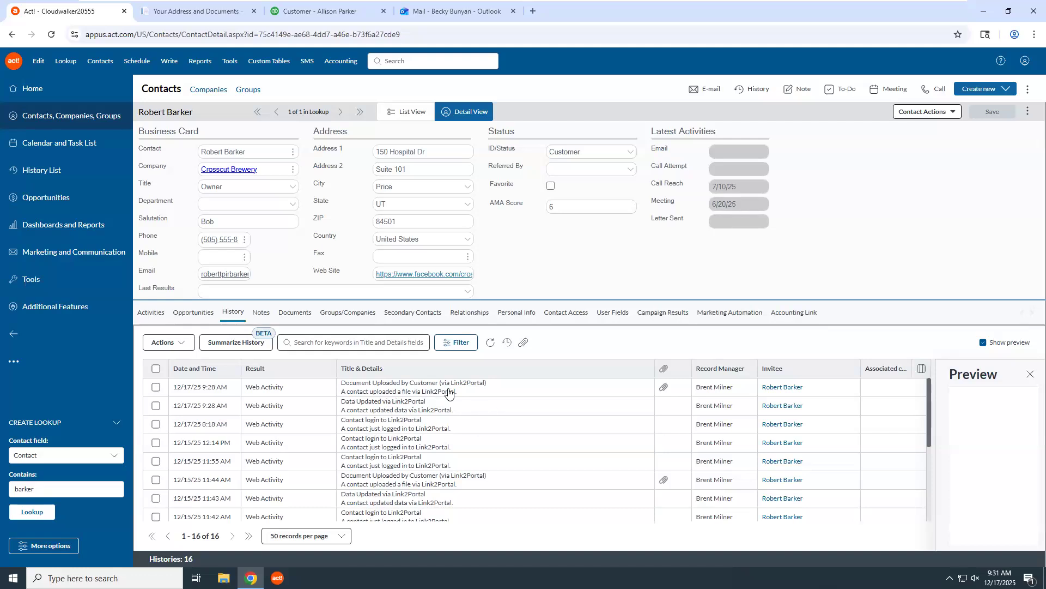
View the PDF attached to the latest Document Uploaded by Customer history entry, and close it.
left_click(662, 390)
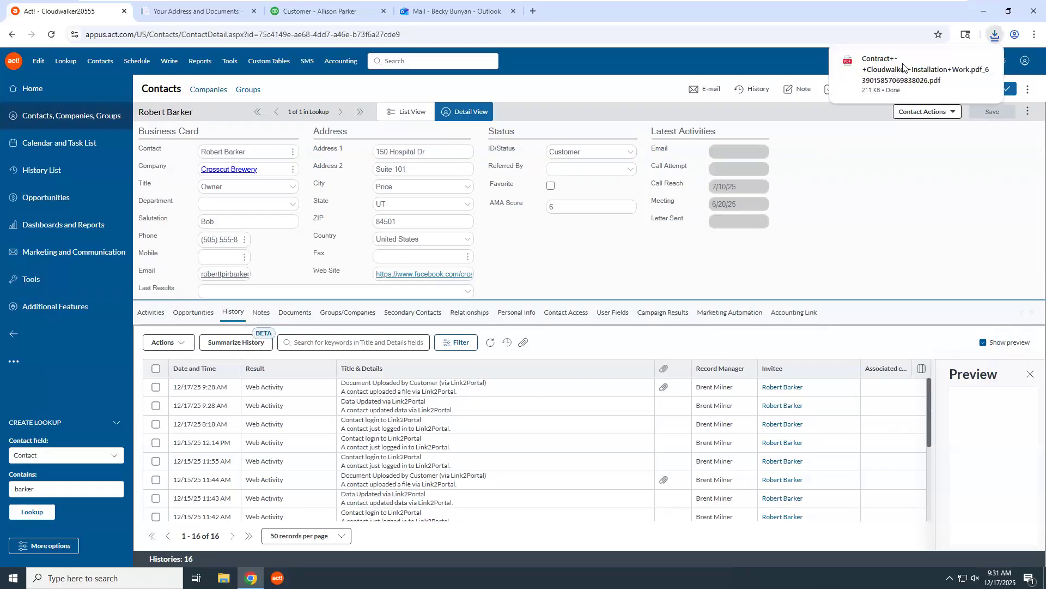
left_click(903, 67)
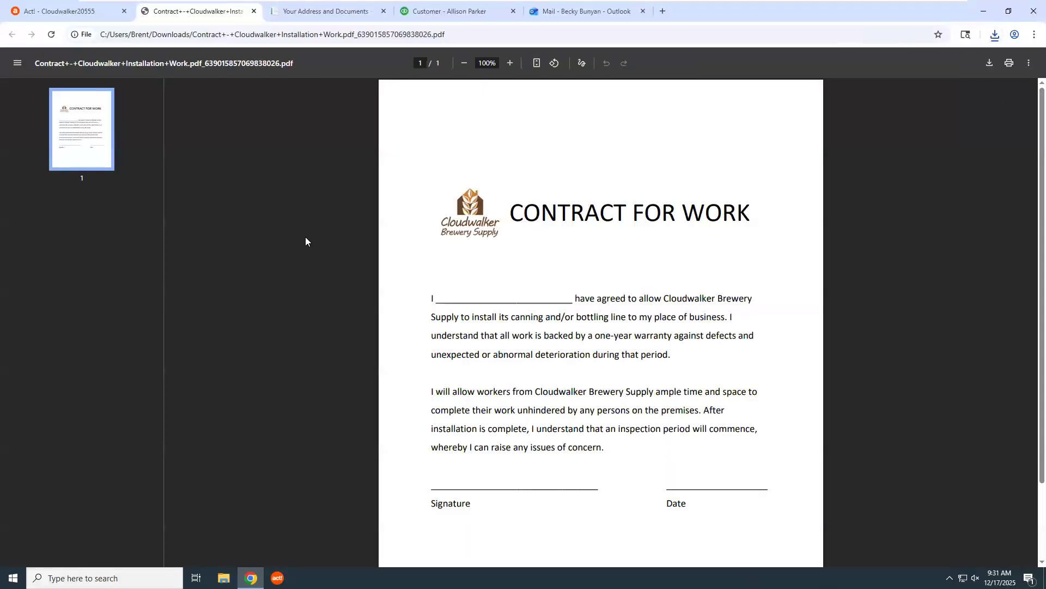
left_click(255, 12)
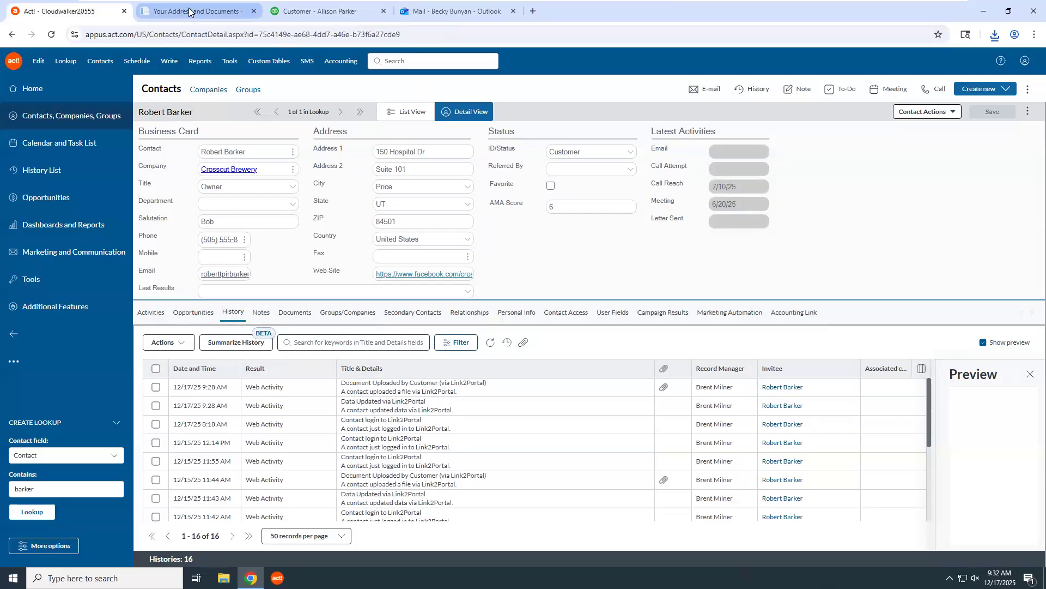
Return to the customer portal, open Schedule a Meeting With Us, and display the time slots for December 18, 2025.
left_click(217, 7)
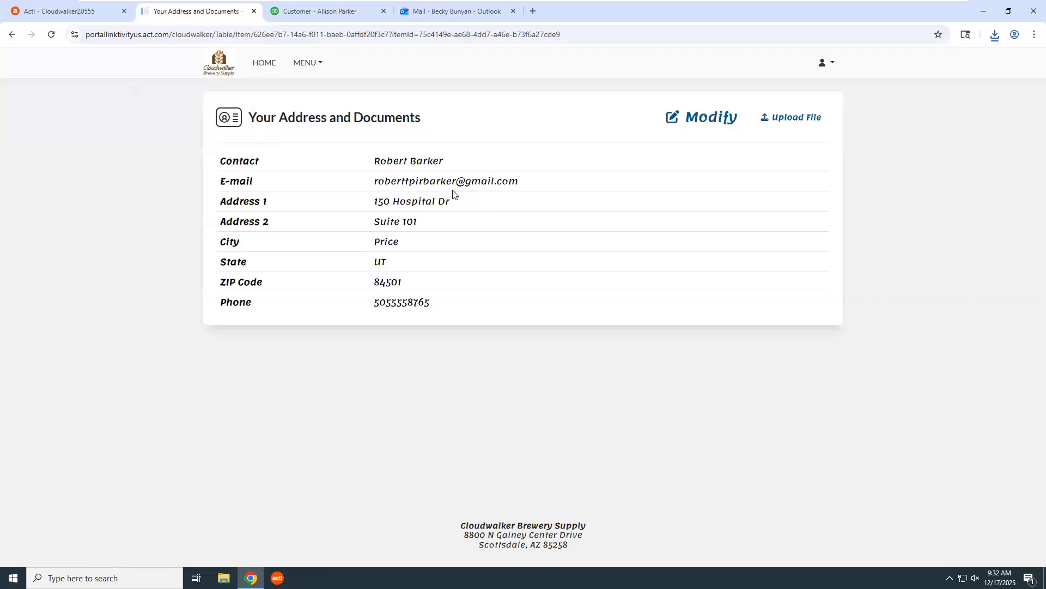
left_click(258, 64)
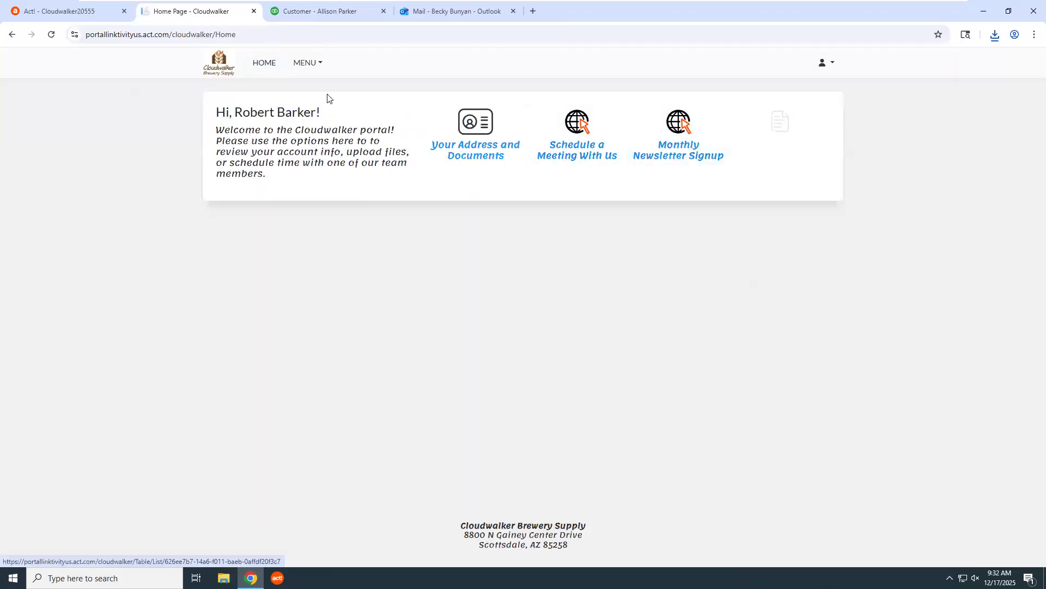
left_click(308, 62)
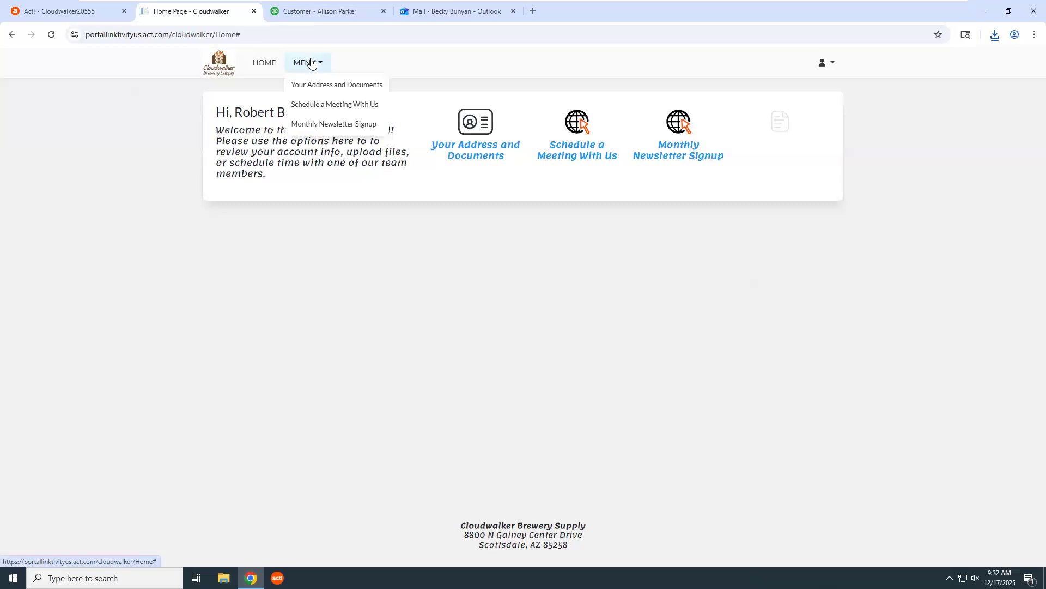
left_click(304, 105)
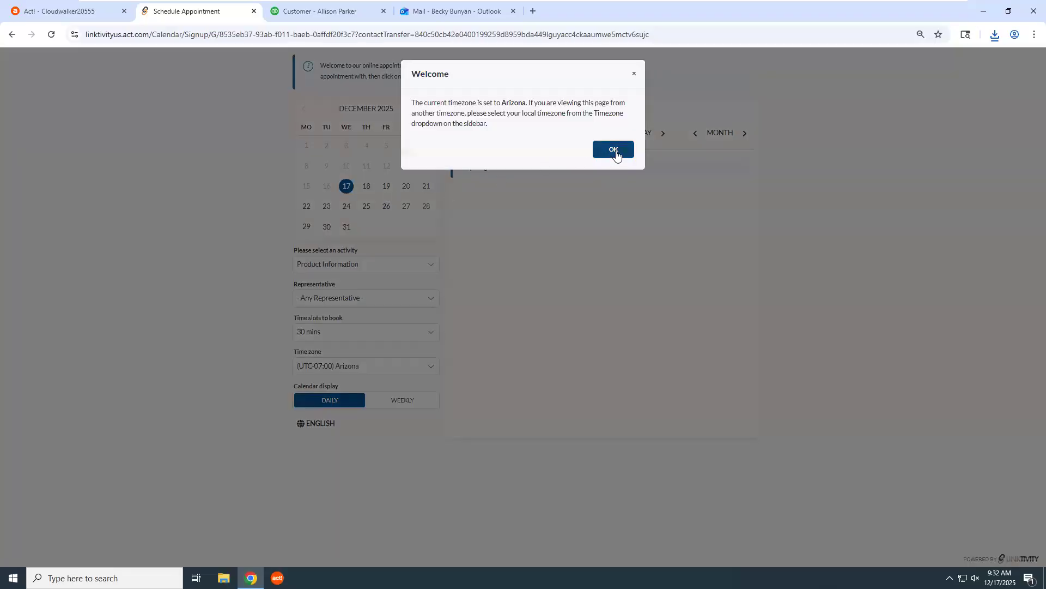
left_click(614, 151)
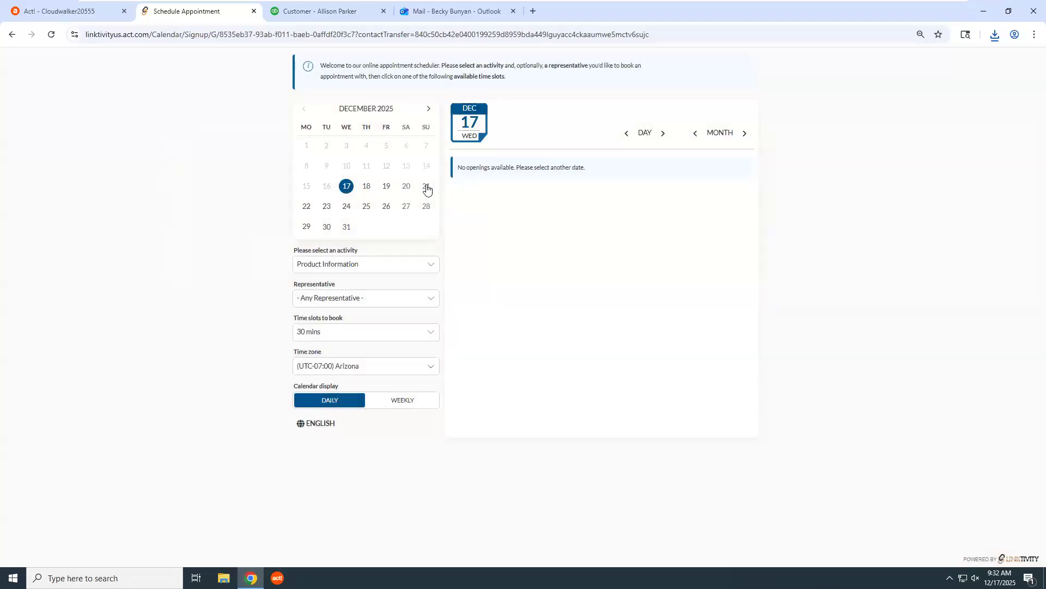
left_click(366, 187)
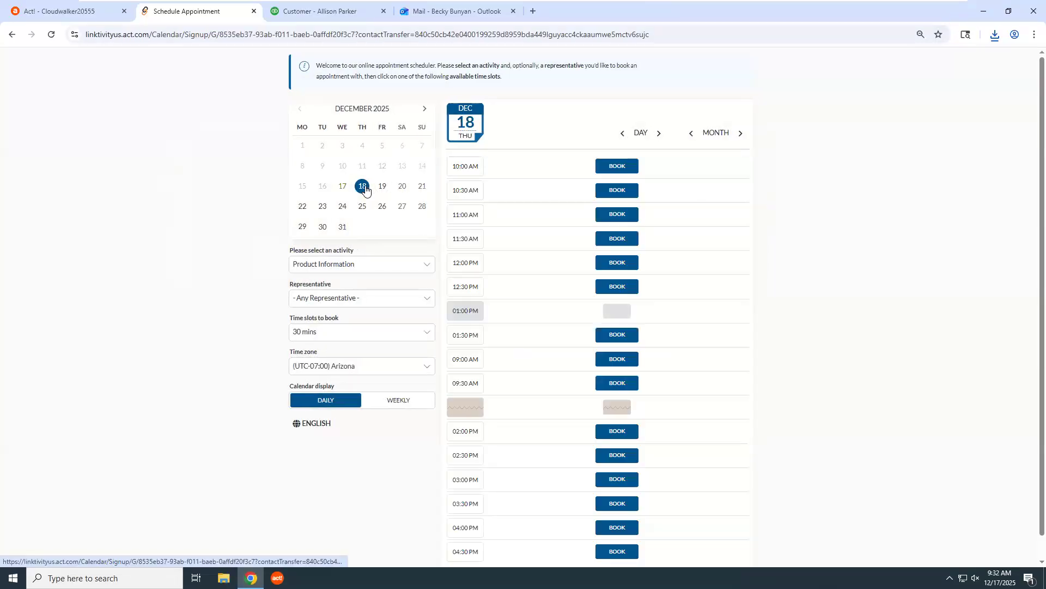
Filter the December 18 time slots by representative, trying the first listed representative and settling on the second.
left_click(387, 299)
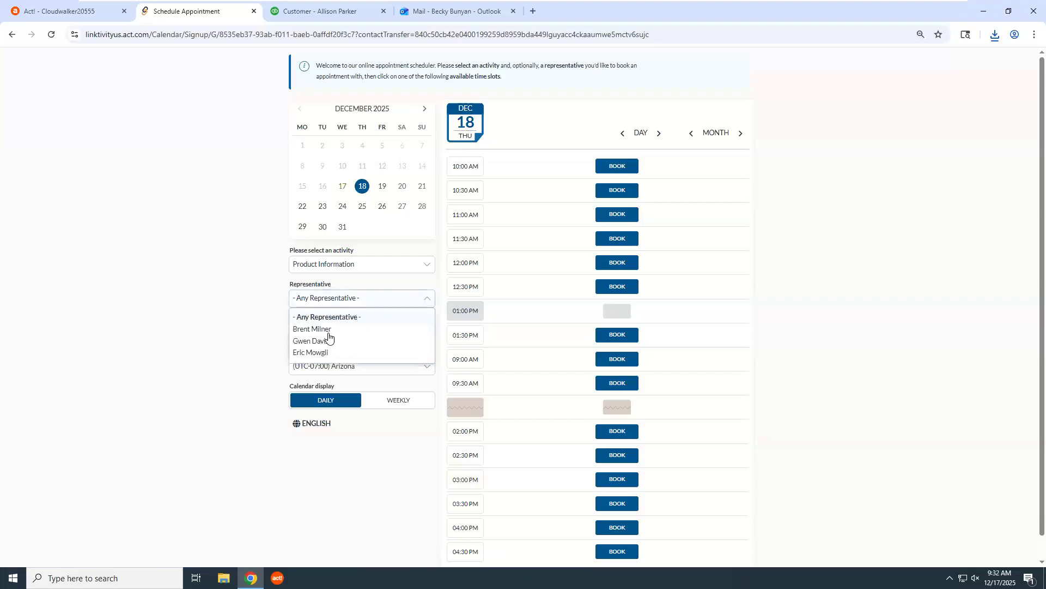
left_click(331, 329)
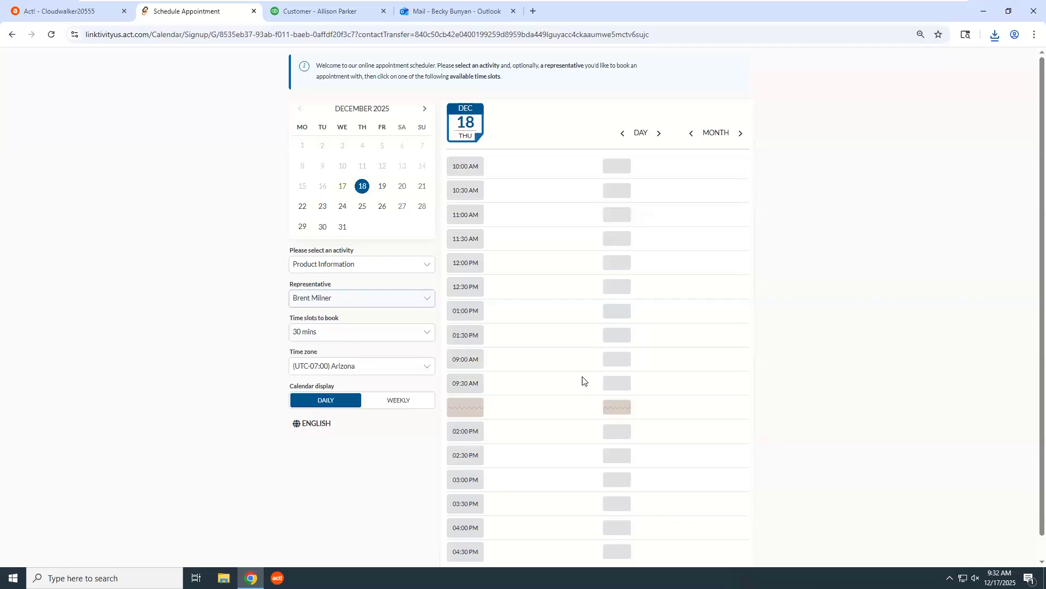
left_click(323, 299)
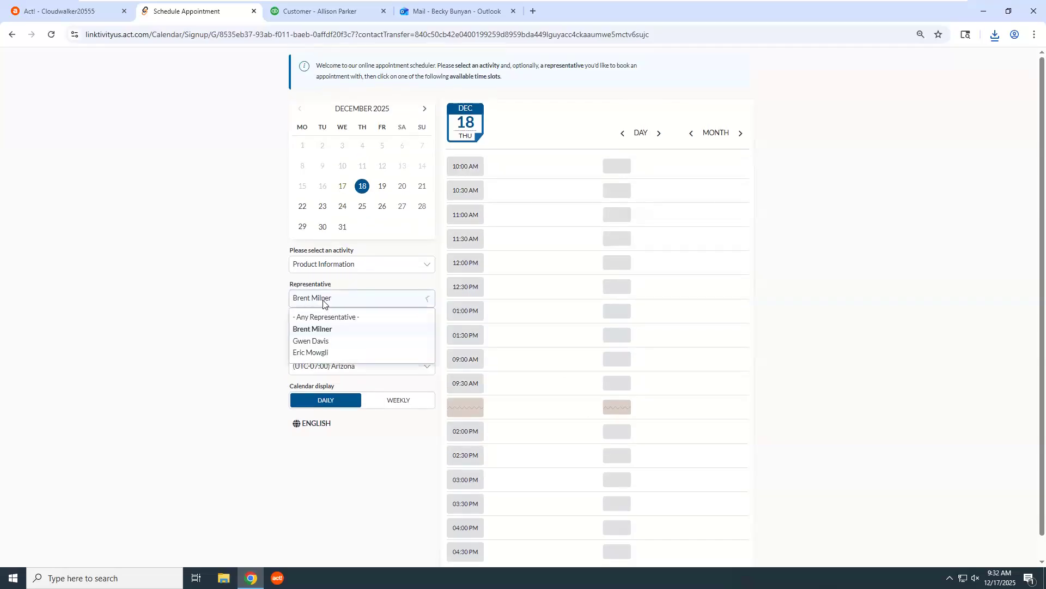
left_click(320, 343)
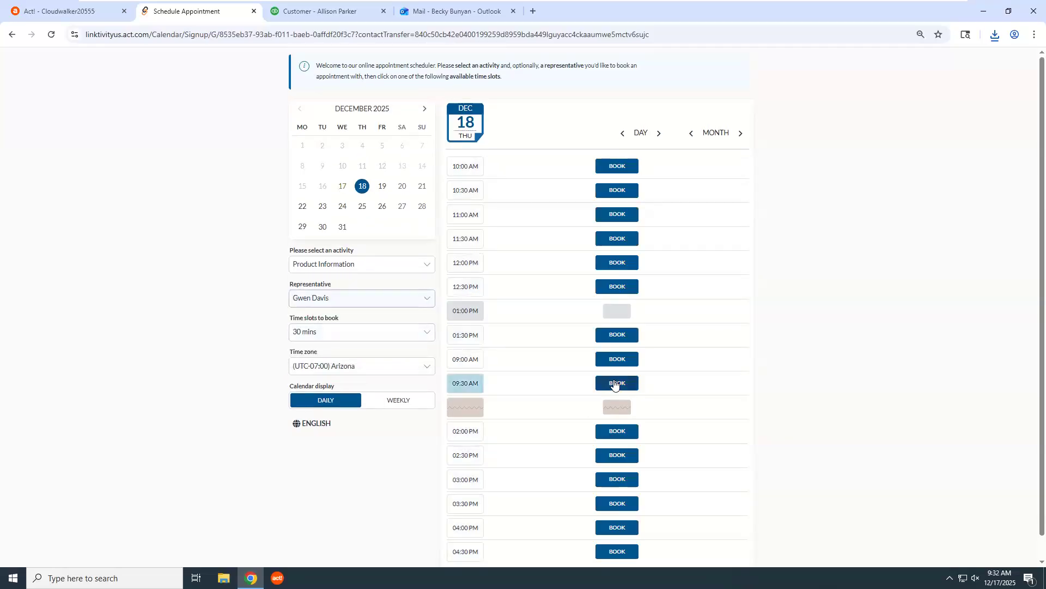
Book the 02:00 PM slot with the chosen representative and create the appointment using the prefilled contact information.
left_click(613, 432)
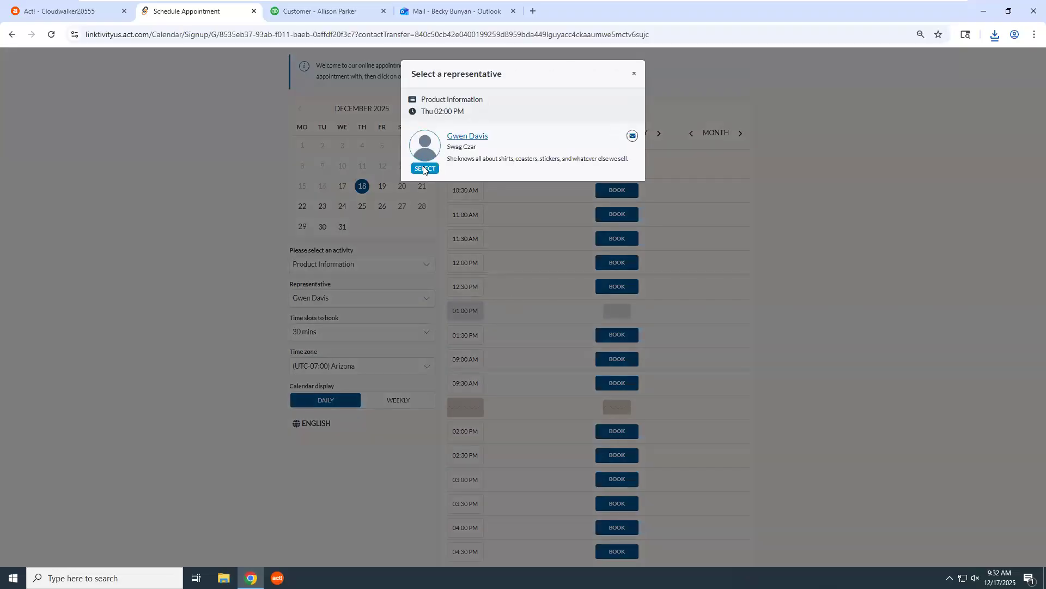
left_click(423, 169)
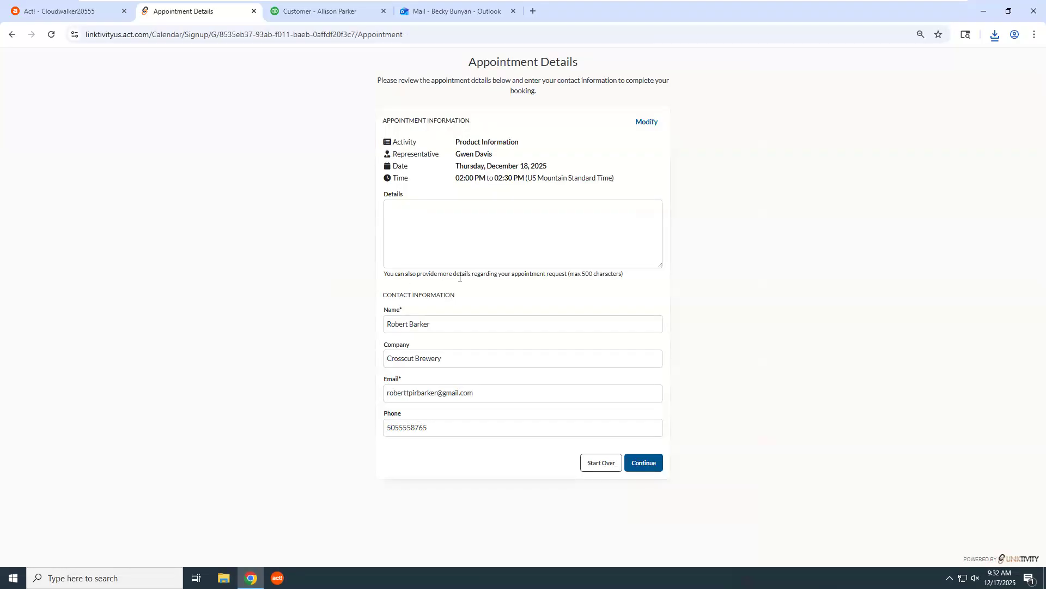
left_click(653, 464)
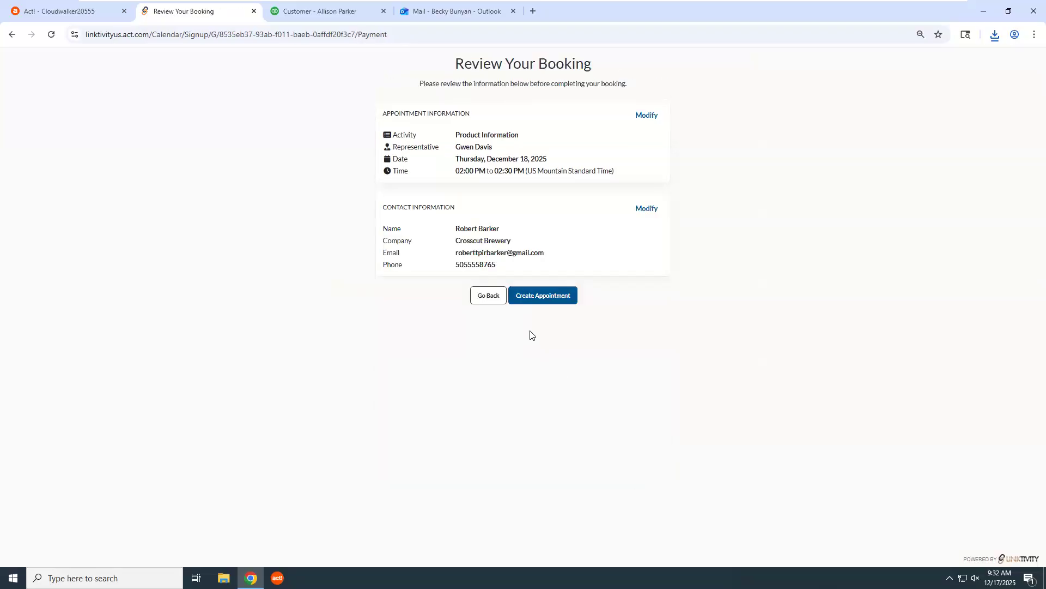
left_click(537, 297)
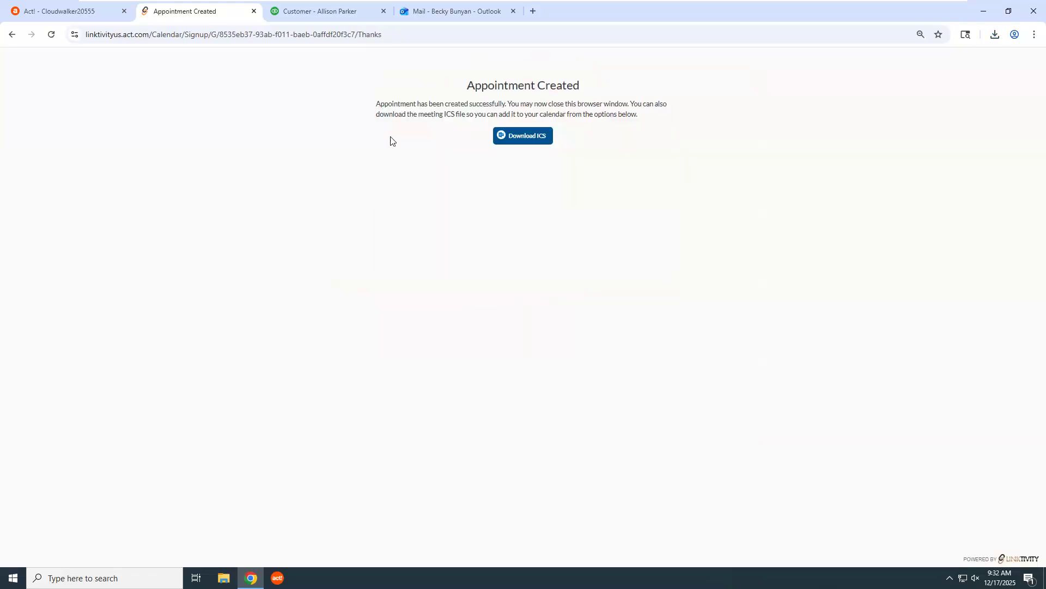
Switch back to Act!, select the 12/18/25 2:00 PM Product Information call among the contact's activities, and open Additional Features.
left_click(80, 13)
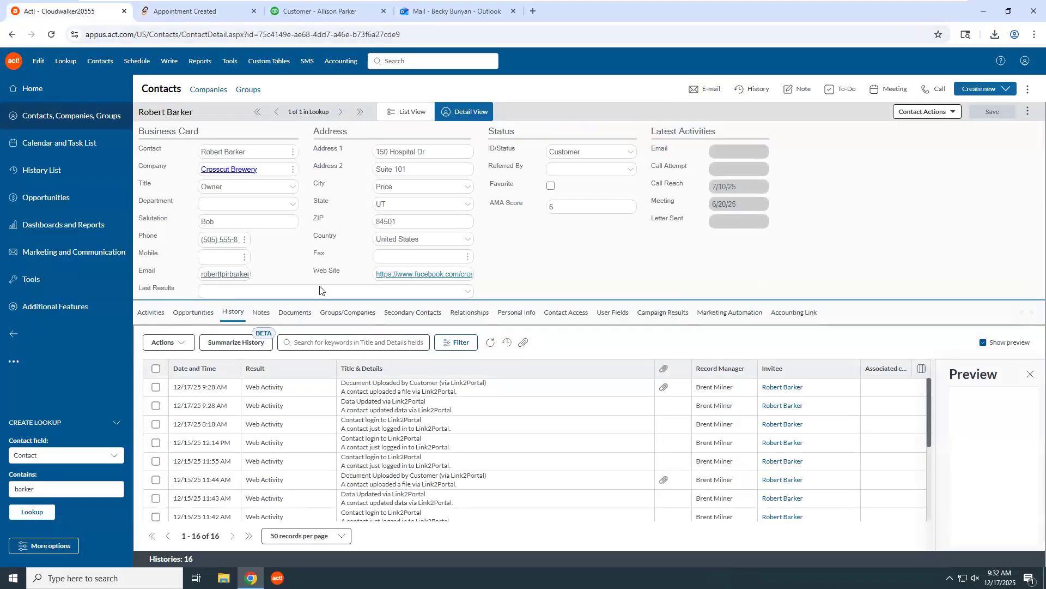
left_click(158, 315)
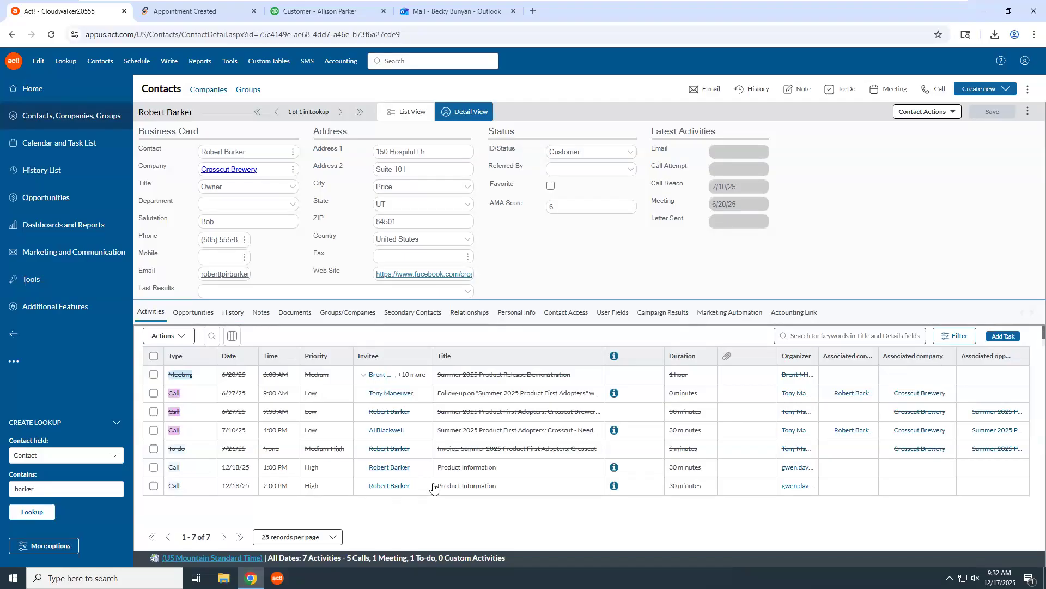
left_click(521, 490)
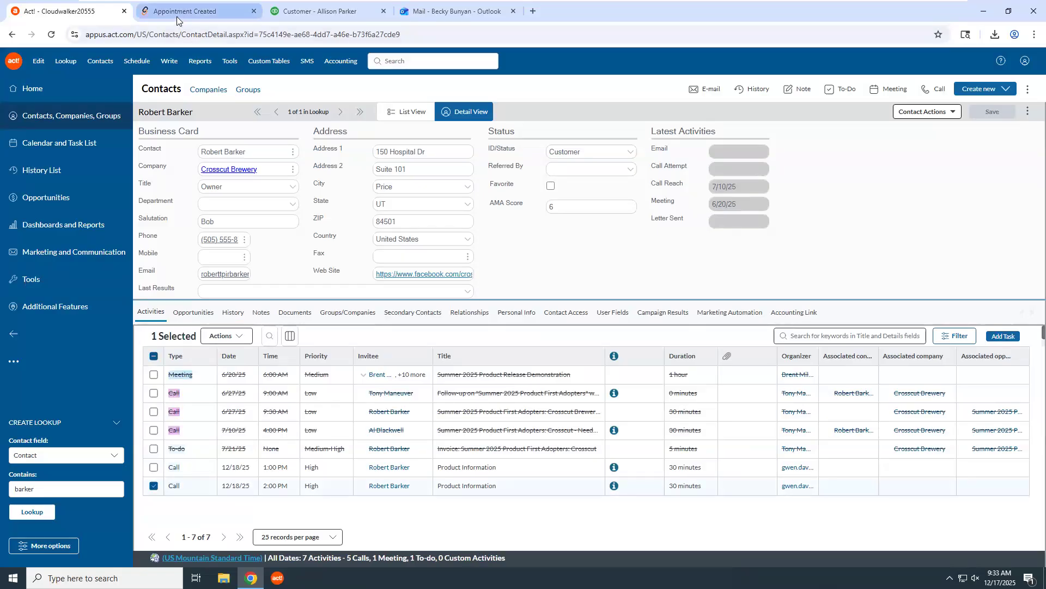
left_click(49, 305)
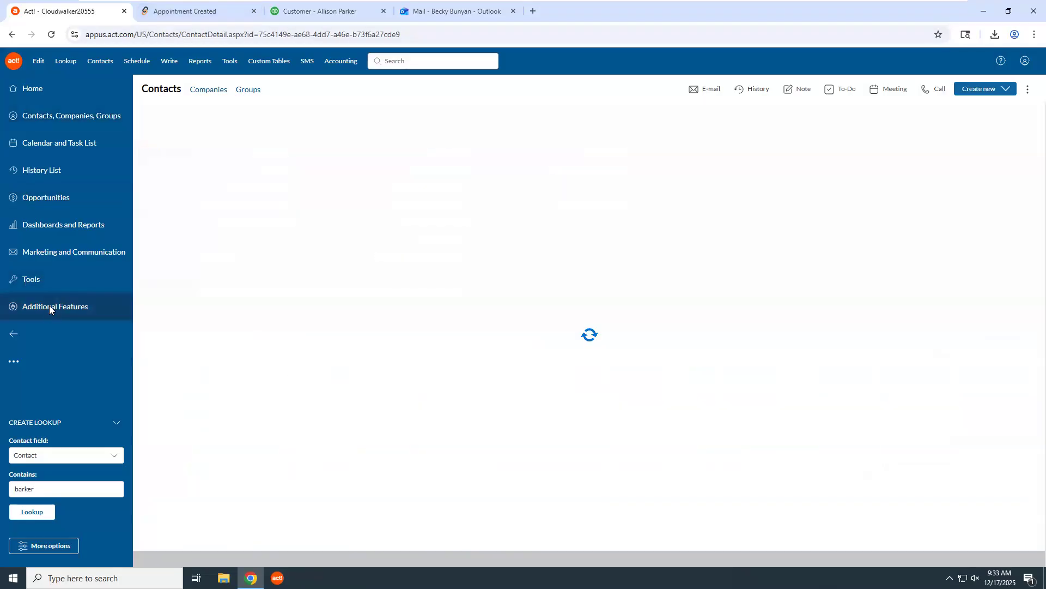
Return to the customer portal, look through the Monthly Newsletter Signup form, and go back to the portal's home page.
left_click(210, 12)
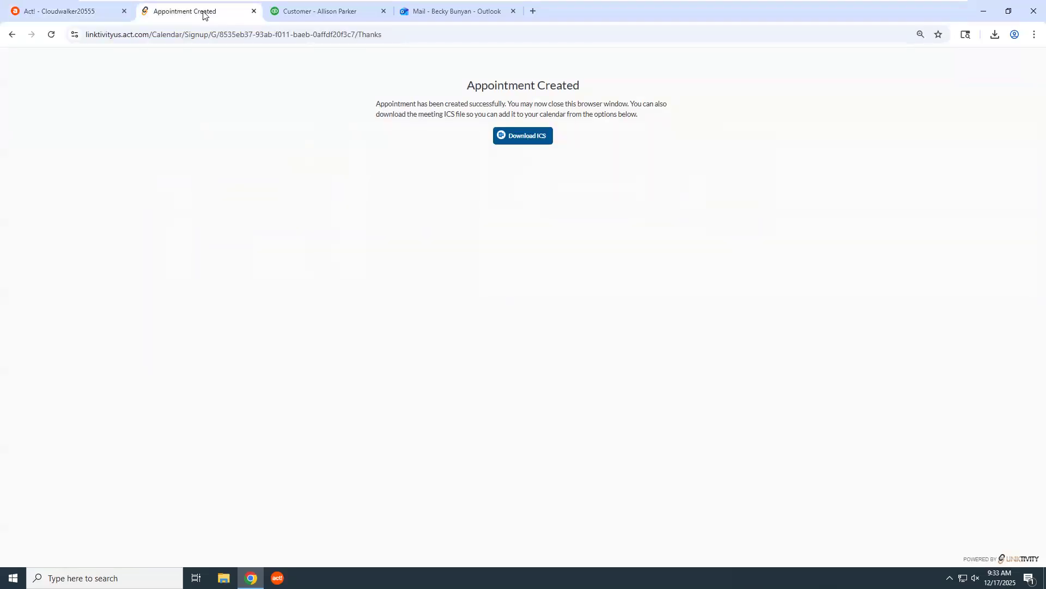
left_click(12, 35)
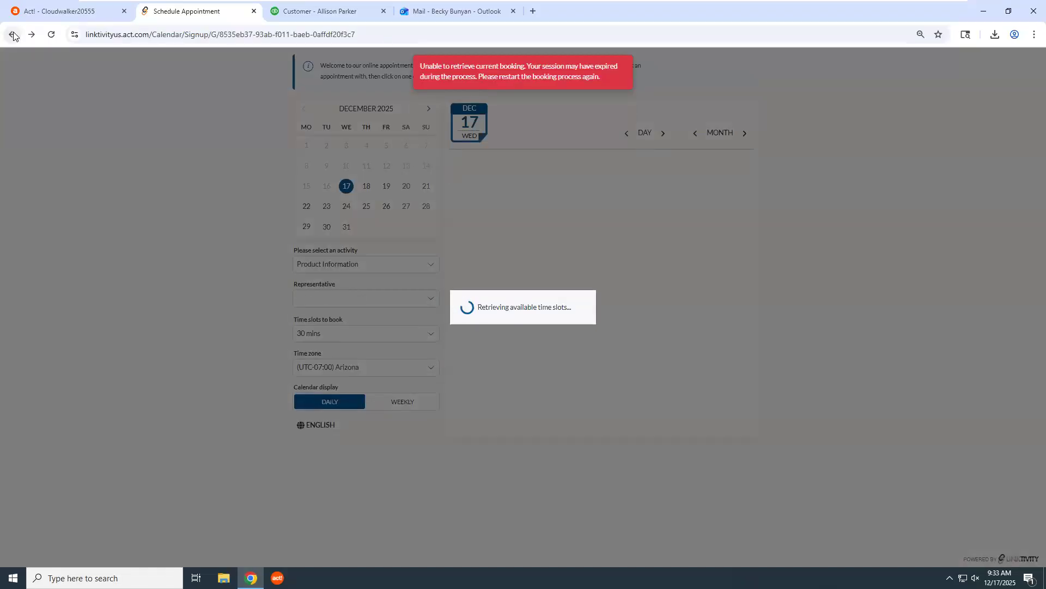
left_click(12, 35)
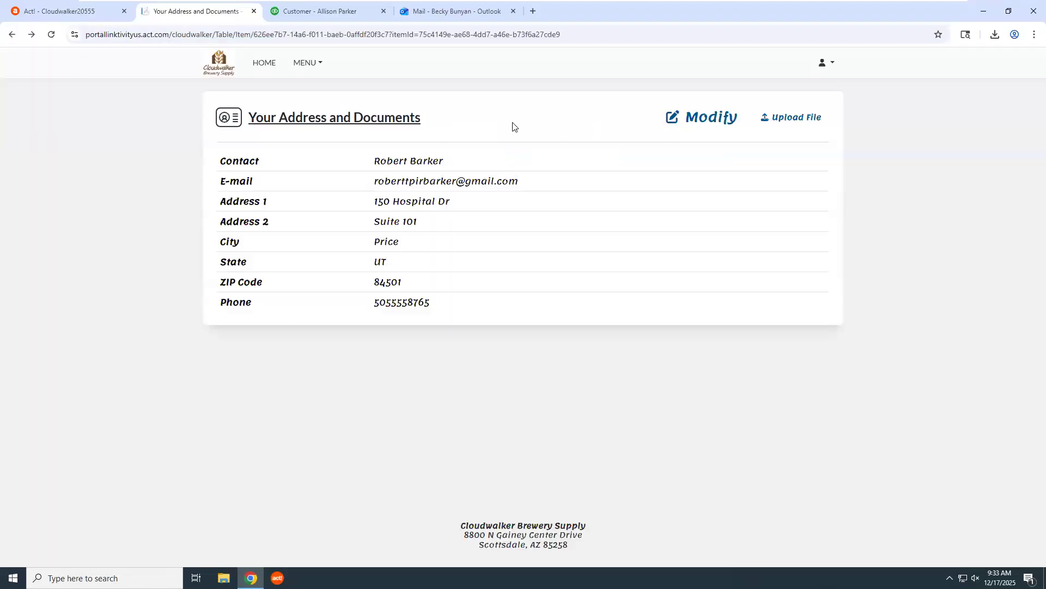
left_click(288, 63)
left_click(320, 125)
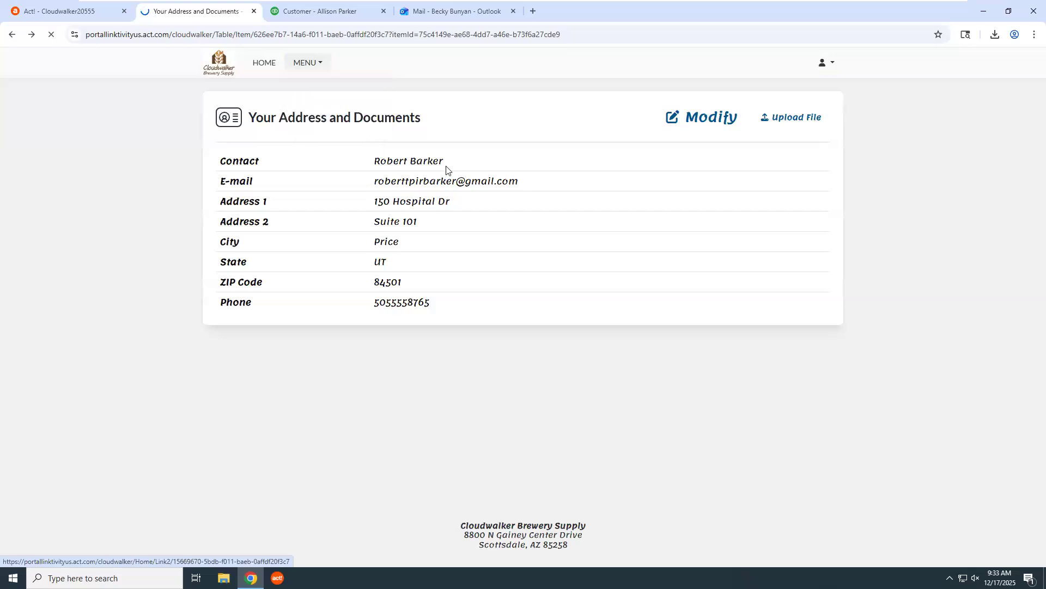
scroll(403, 193, "down", 2)
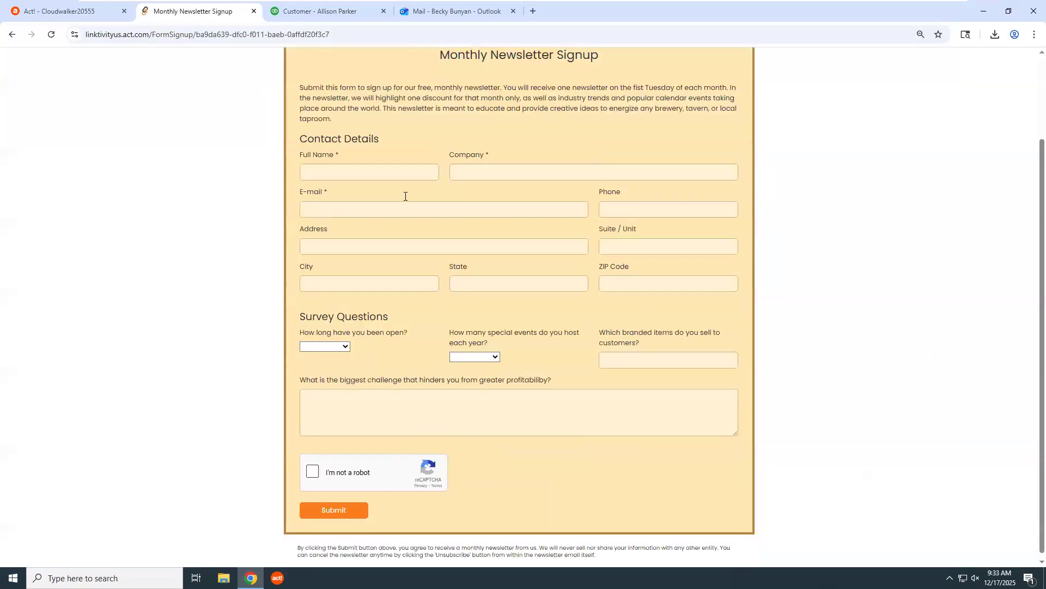
scroll(417, 210, "up", 2)
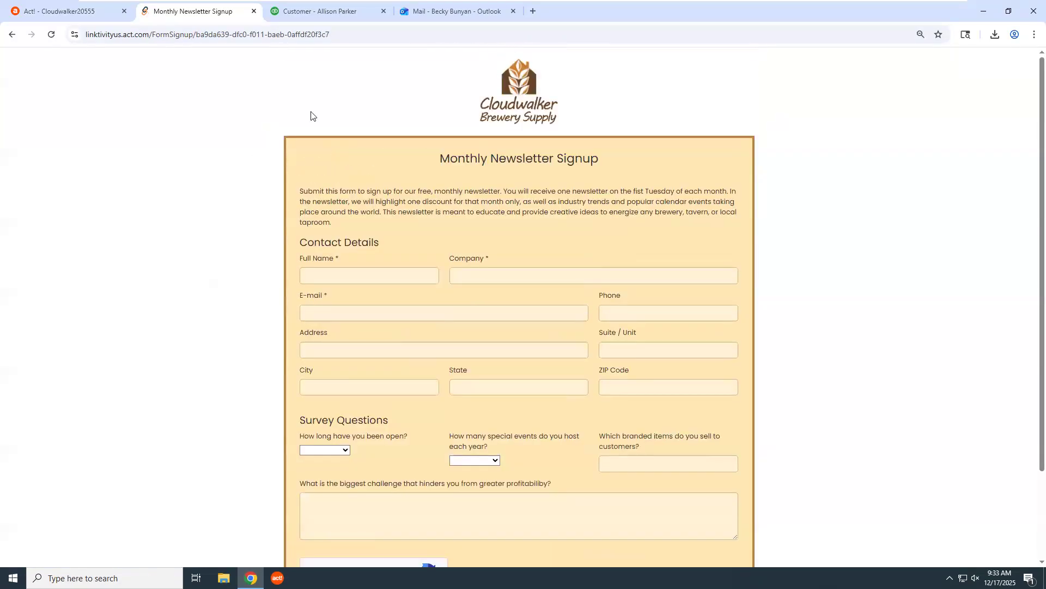
left_click(11, 35)
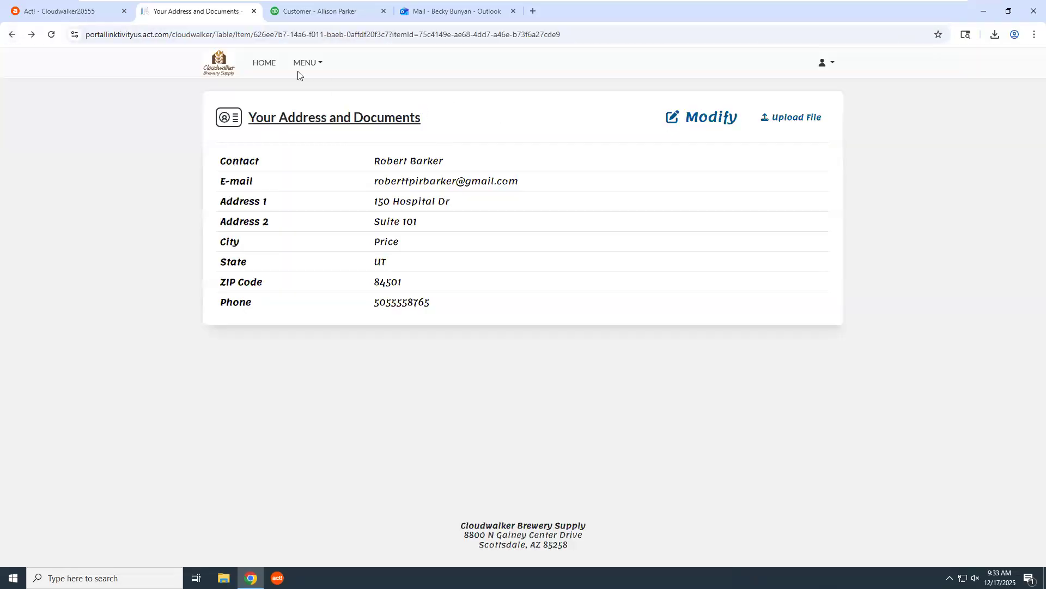
left_click(267, 63)
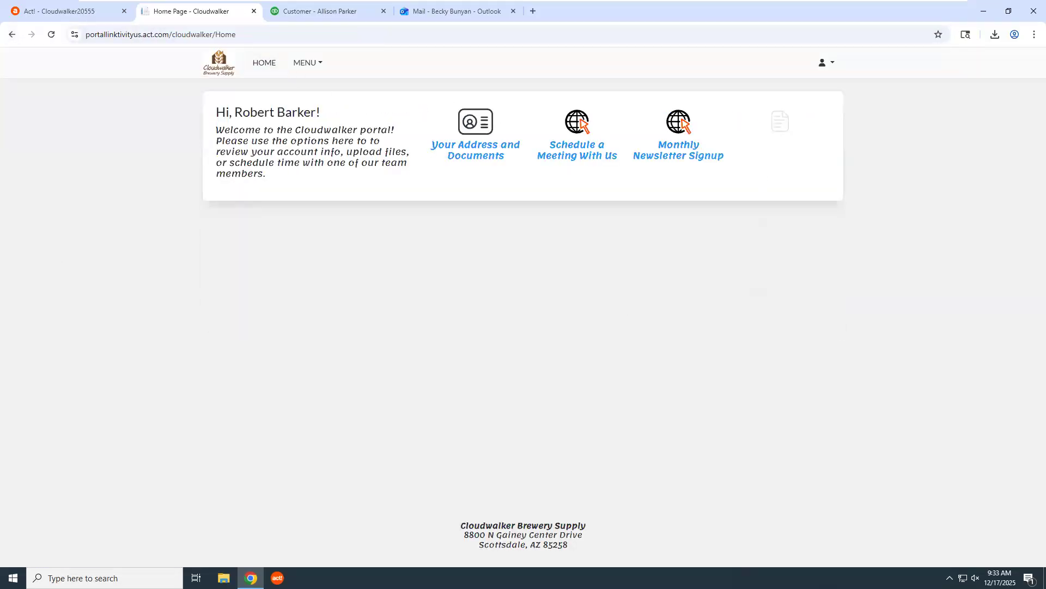
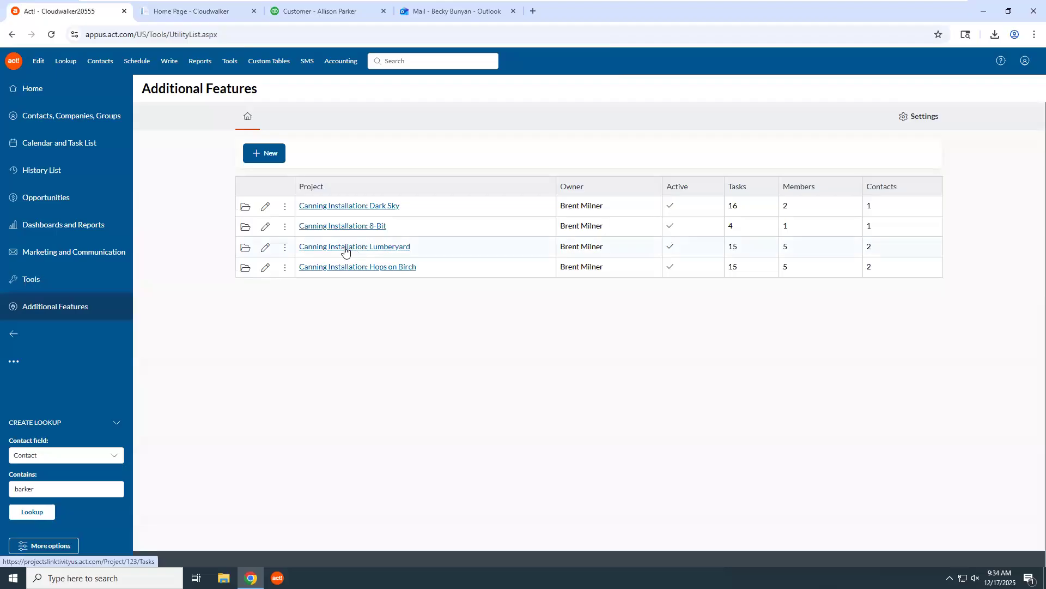
In Act!, open the Canning Installation: Lumberyard project, include completed and abandoned tasks, and collapse all phases.
left_click(375, 251)
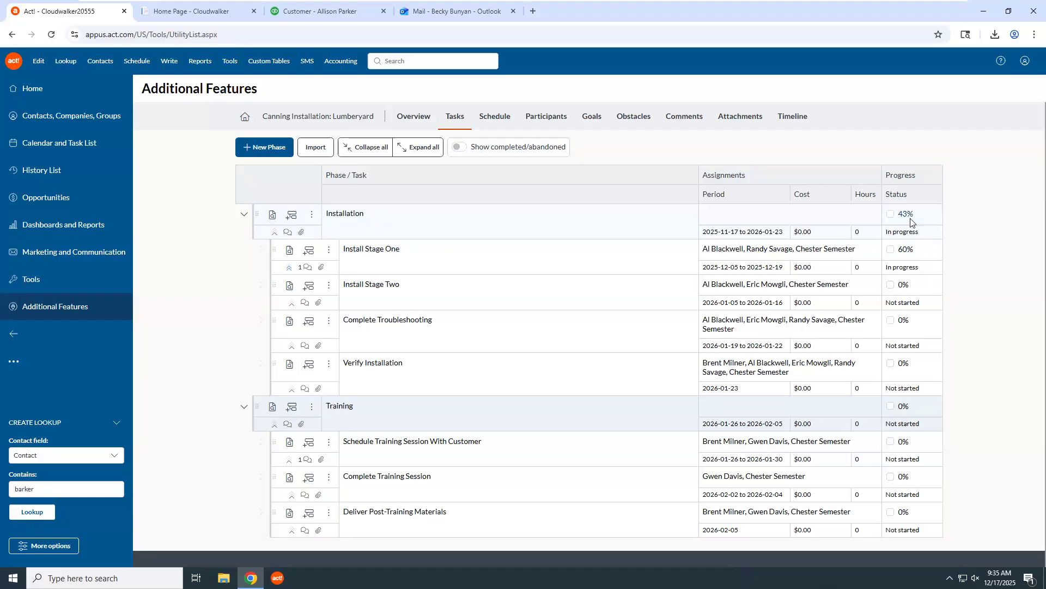
left_click(457, 147)
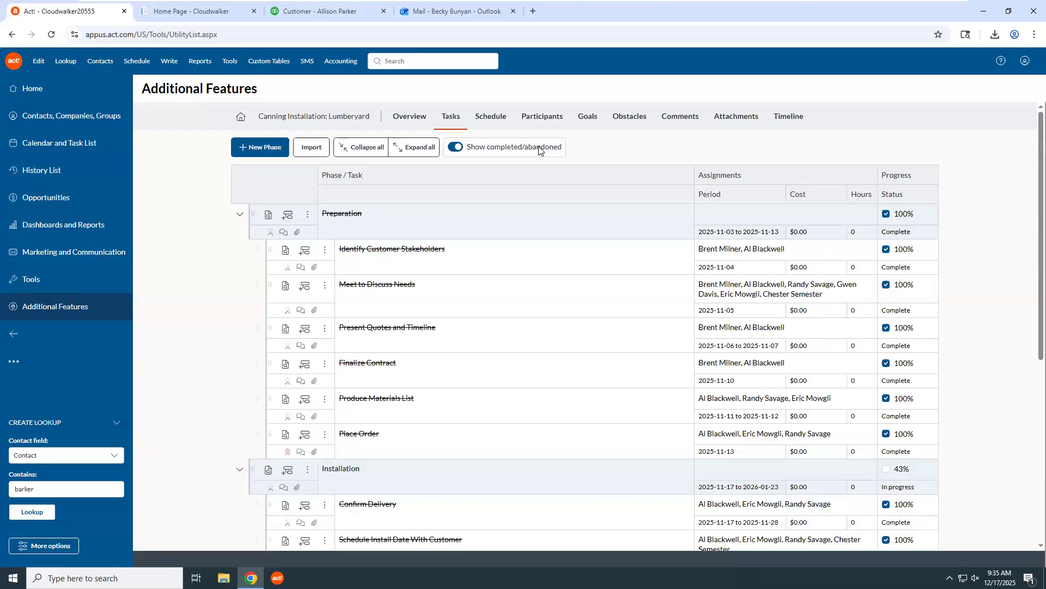
left_click(361, 152)
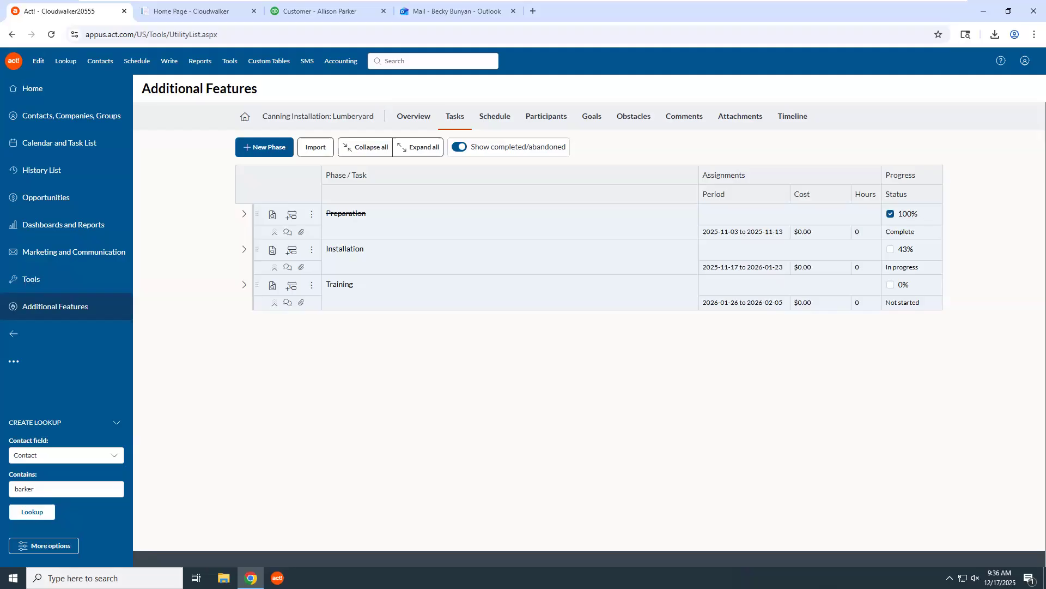
Look through the Preparation phase's tasks, collapse that phase again, and expand the Installation phase.
left_click(244, 215)
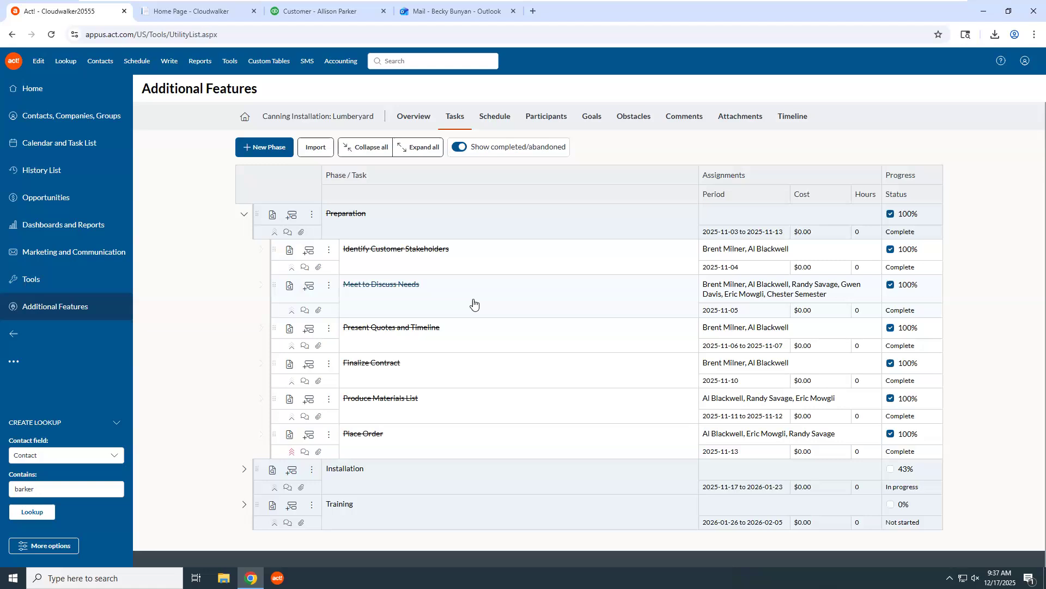
left_click(243, 218)
left_click(245, 251)
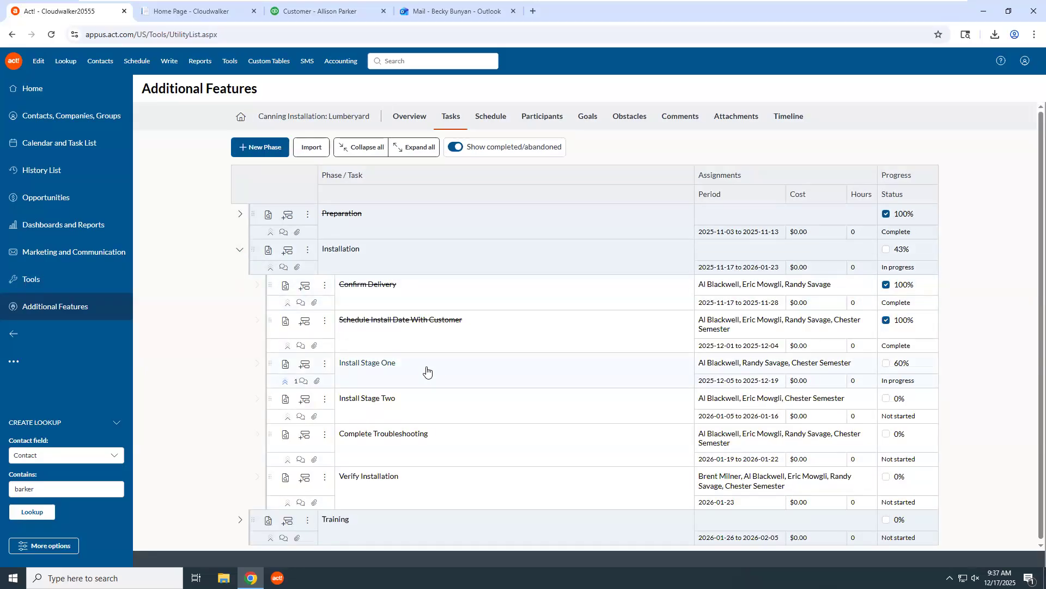
Open the Install Stage One task and examine its details, including the status and priority choices, leaving the values as they are.
left_click(394, 369)
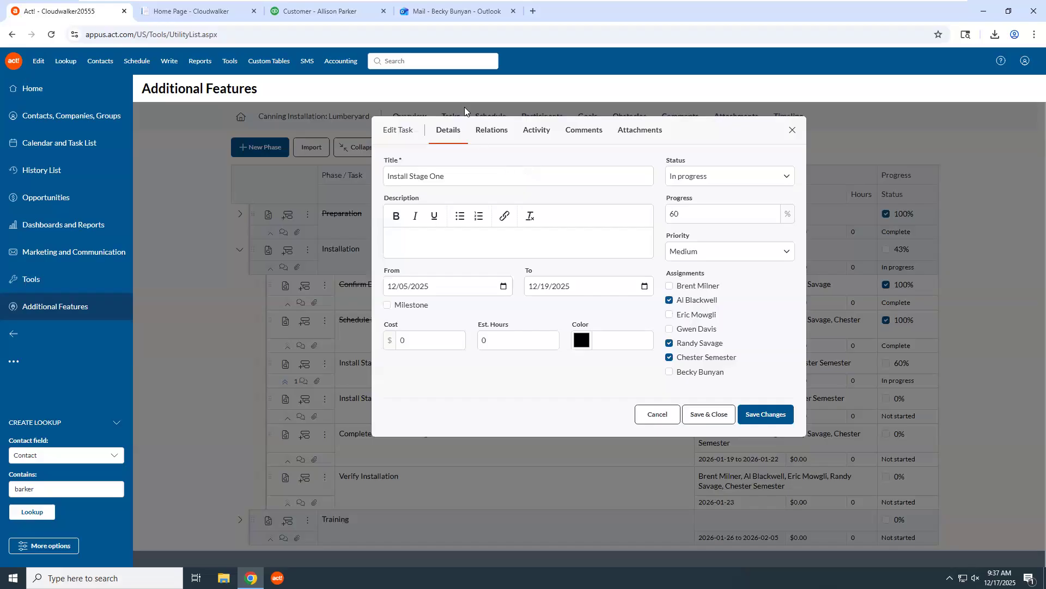
left_click(492, 141)
left_click(442, 137)
left_click(702, 181)
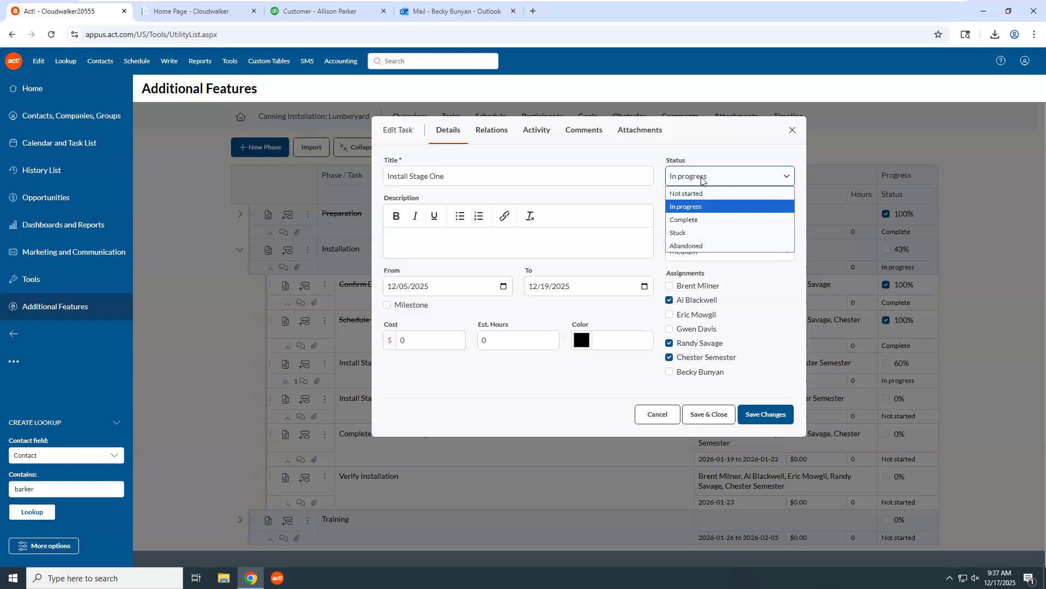
left_click(702, 180)
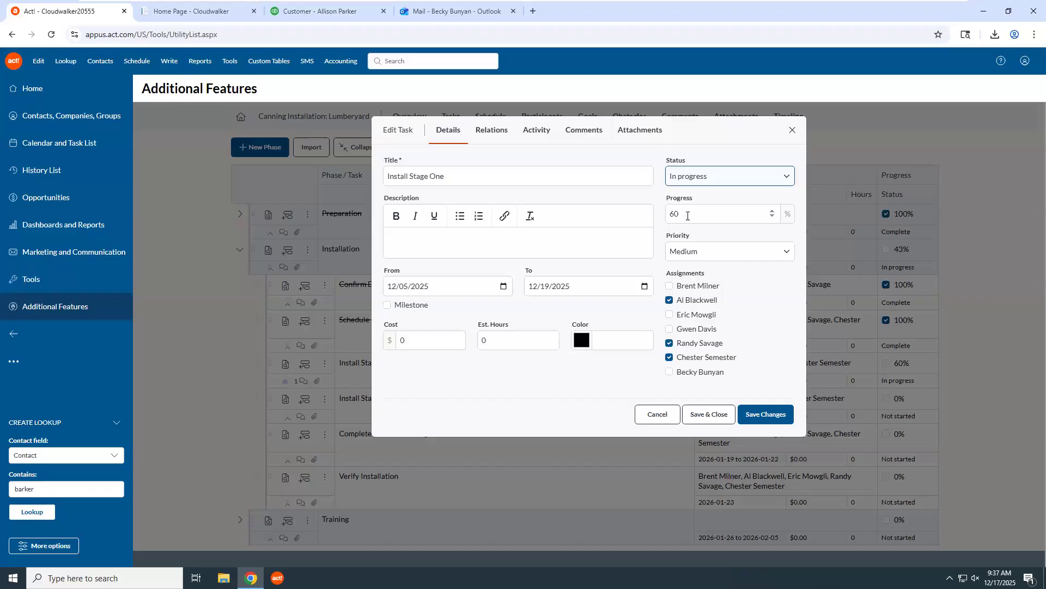
left_click(703, 254)
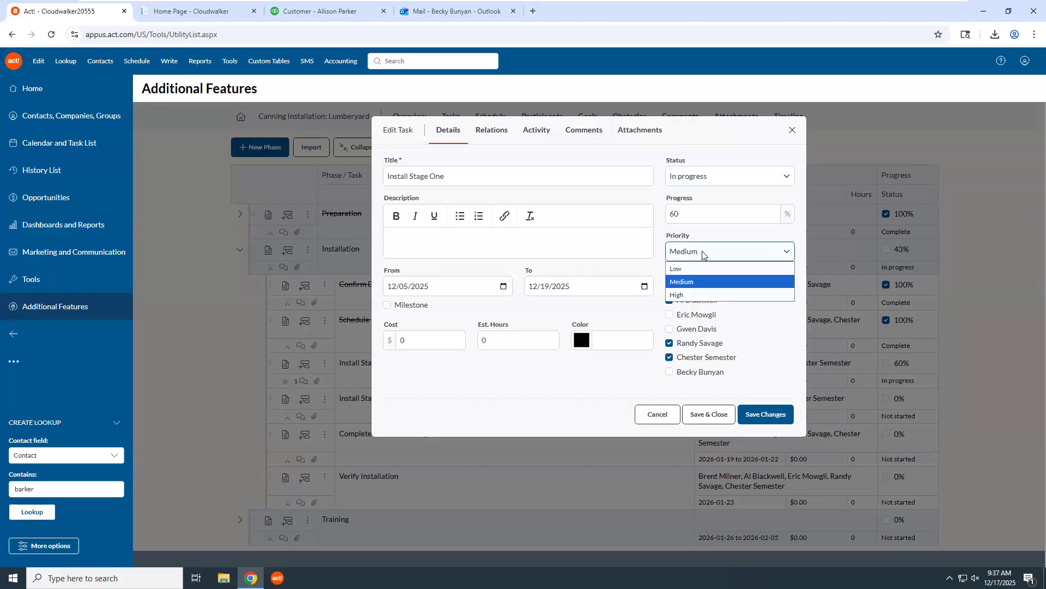
left_click(702, 252)
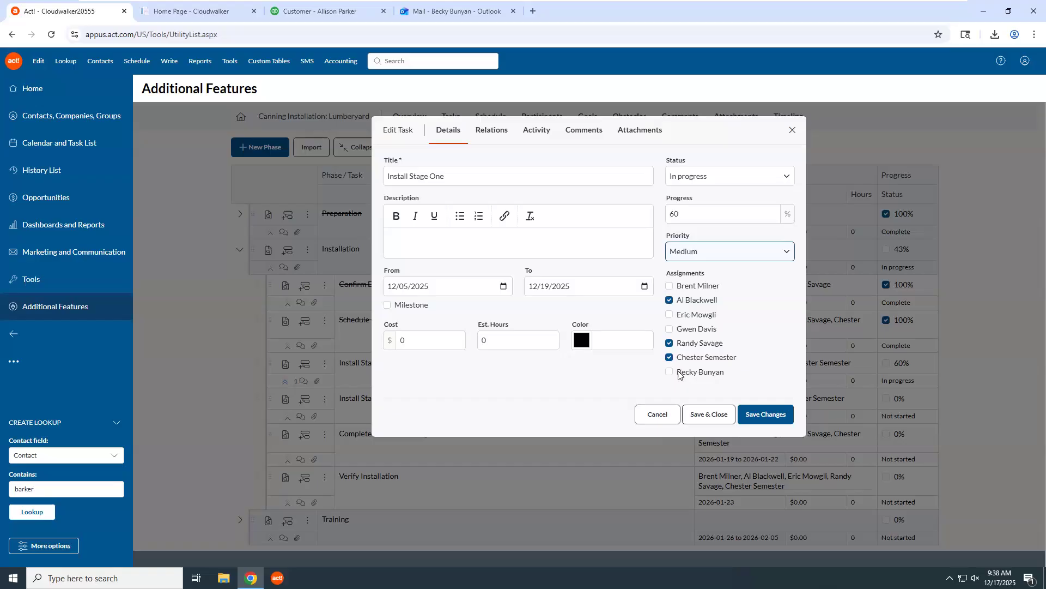
Review the Install Stage One task's relations, comments and attachments, and close the task without editing it.
left_click(489, 141)
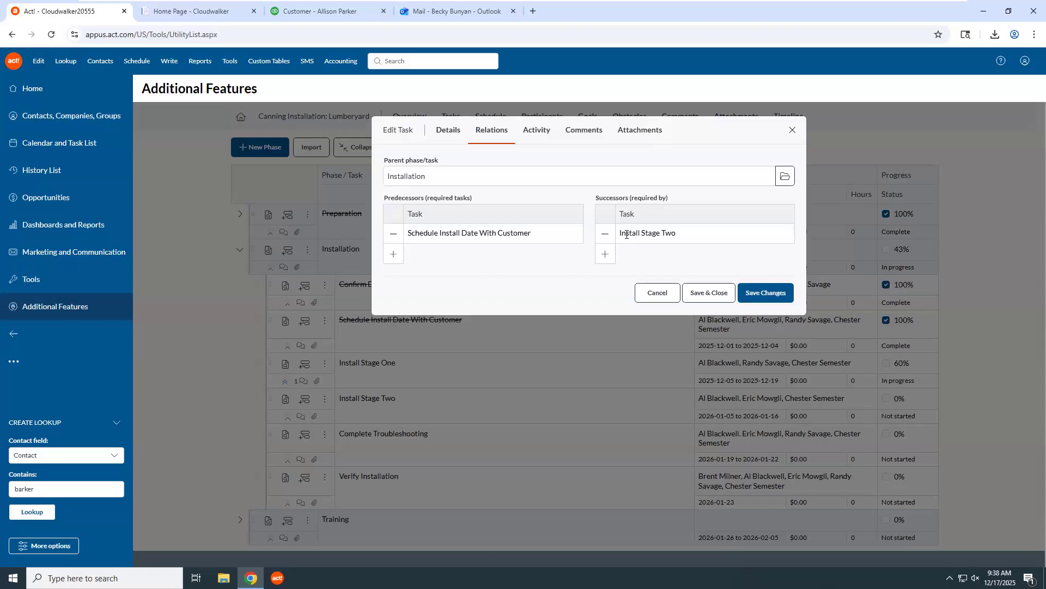
left_click(587, 135)
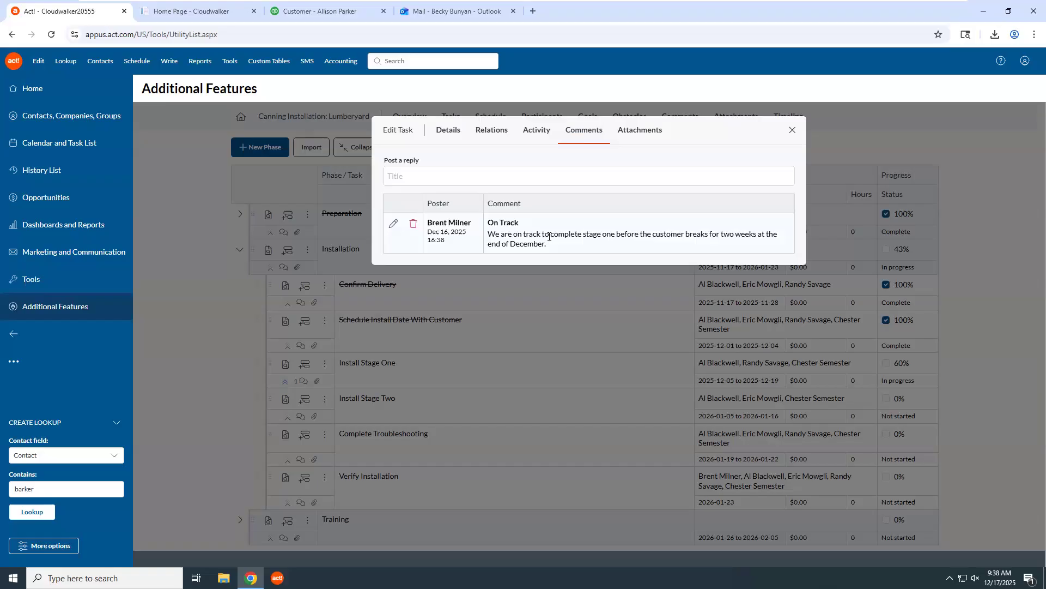
left_click(643, 136)
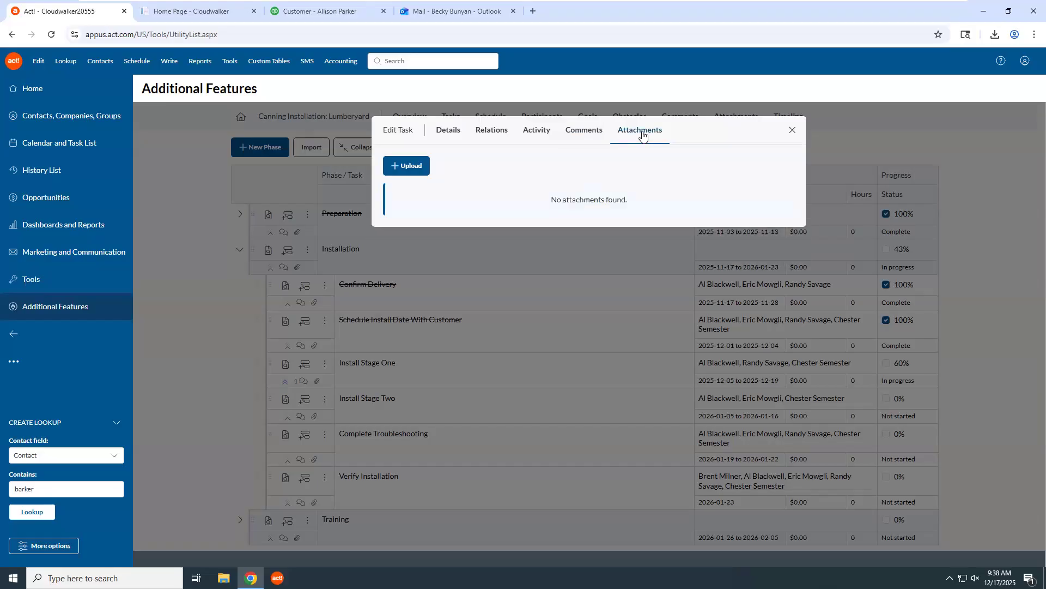
left_click(792, 130)
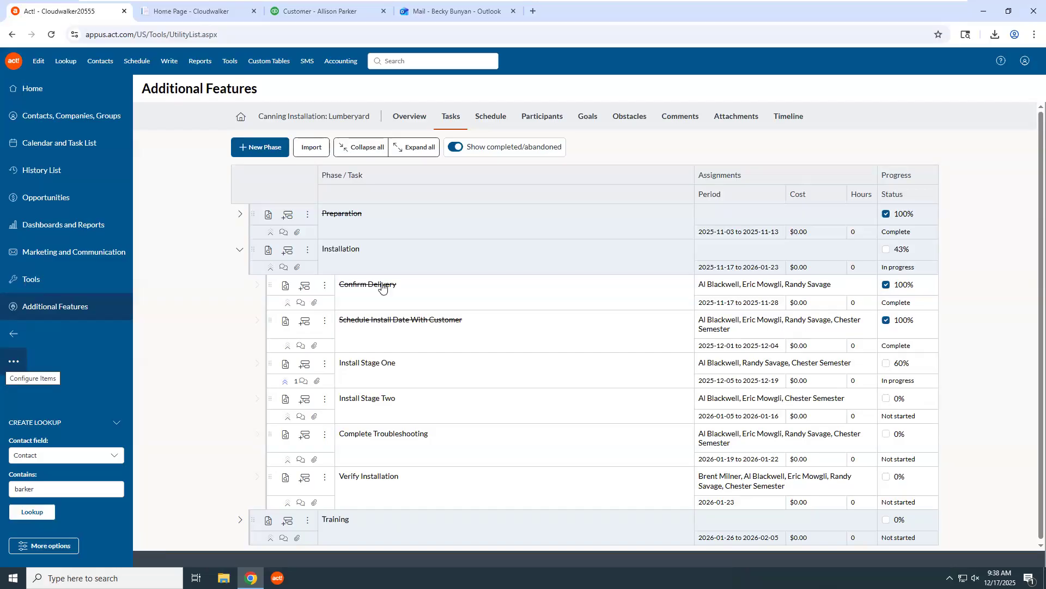
View the project schedule by week and by month, and extend the Install Stage One task to a duration of 27.
left_click(494, 119)
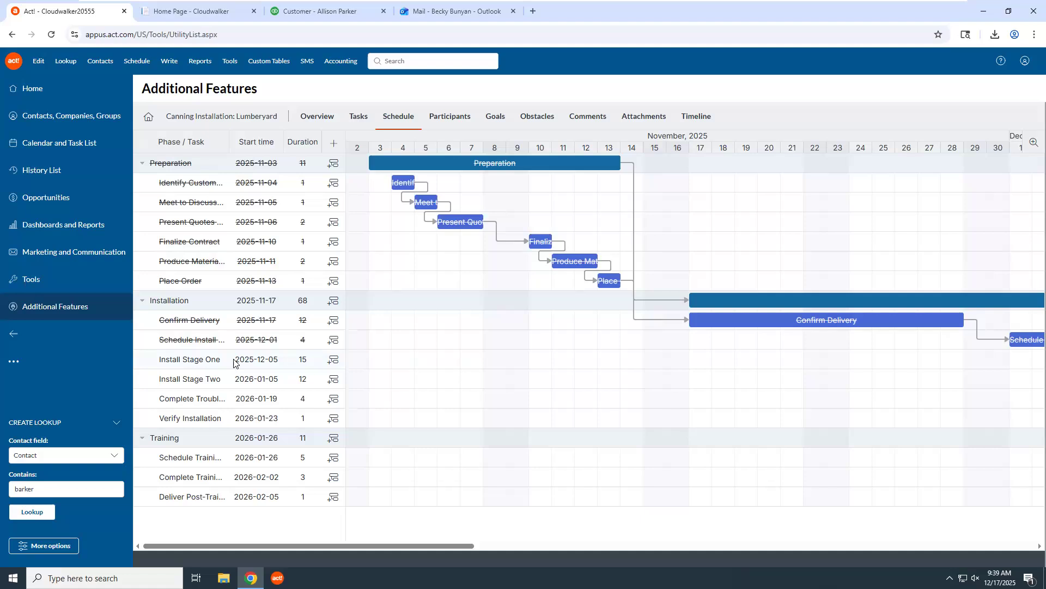
left_click(1033, 148)
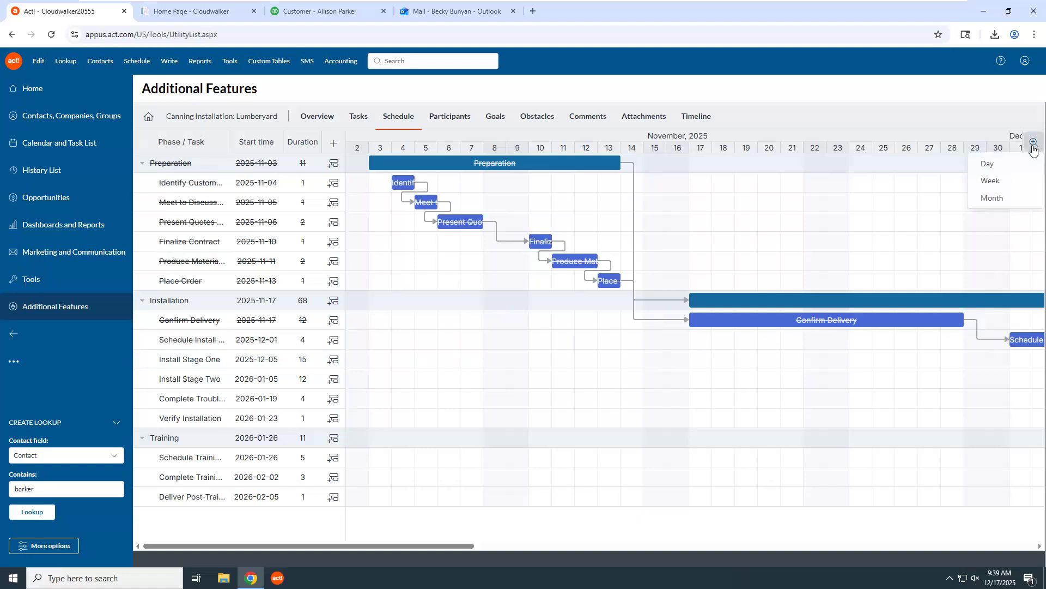
left_click(993, 183)
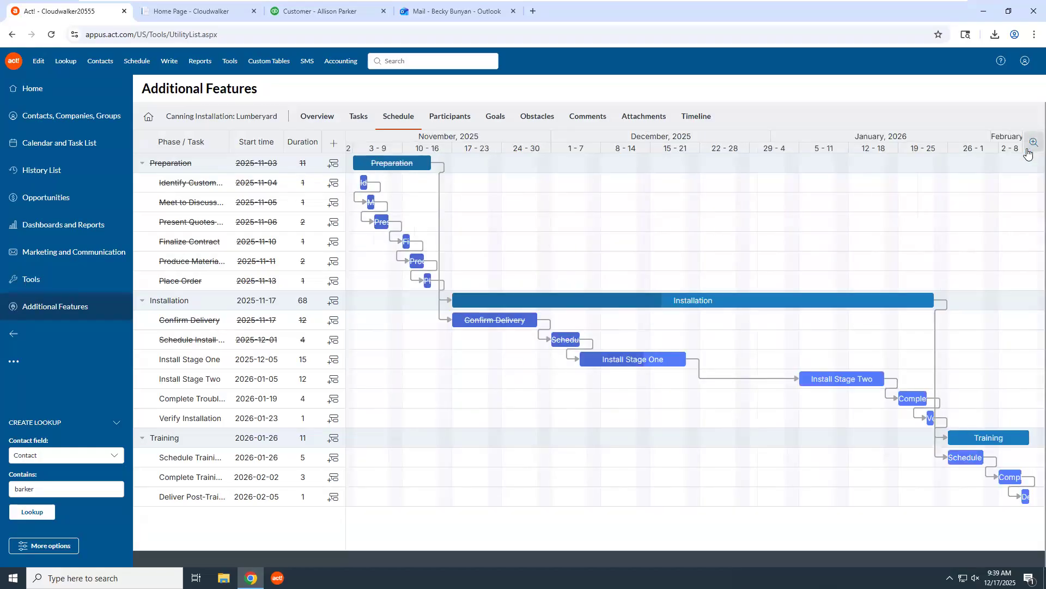
left_click(1034, 143)
left_click(996, 197)
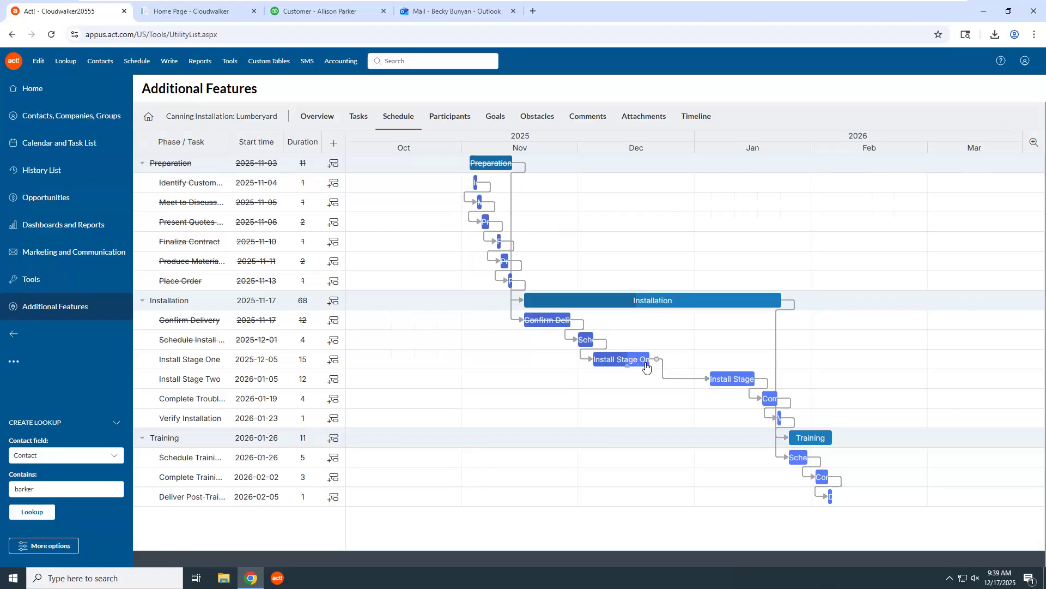
left_click_drag(648, 353, 693, 362)
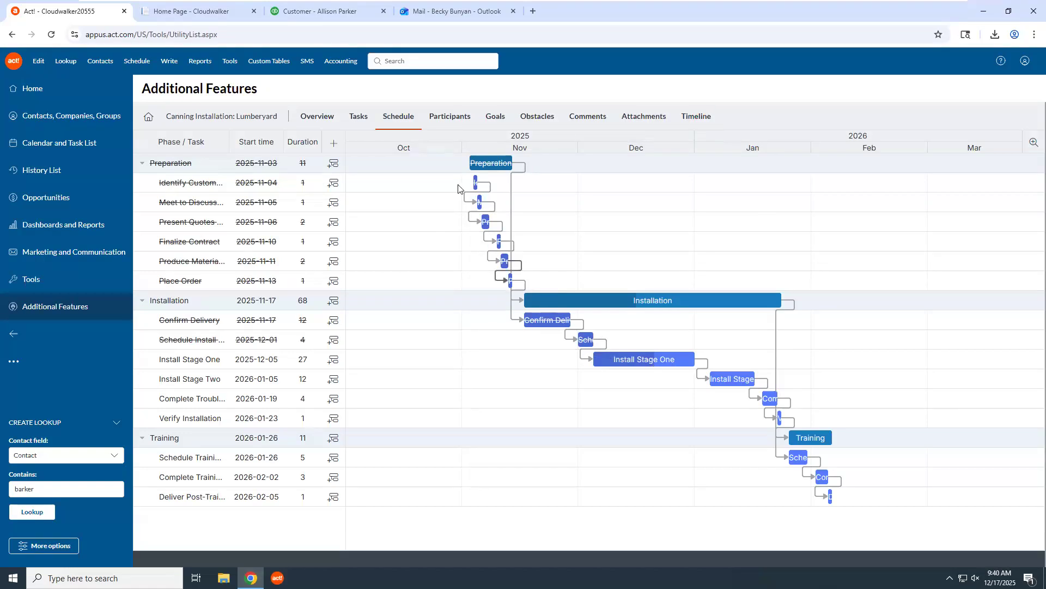
Go to the project's participants and open the access permissions of the customer contact who has project access.
left_click(443, 119)
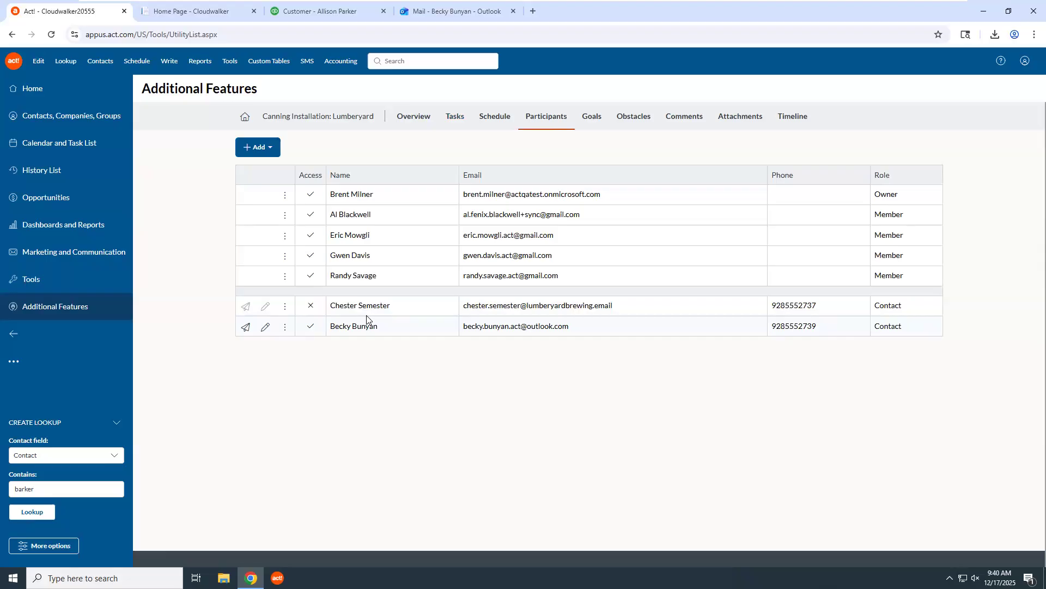
left_click(286, 333)
left_click(425, 376)
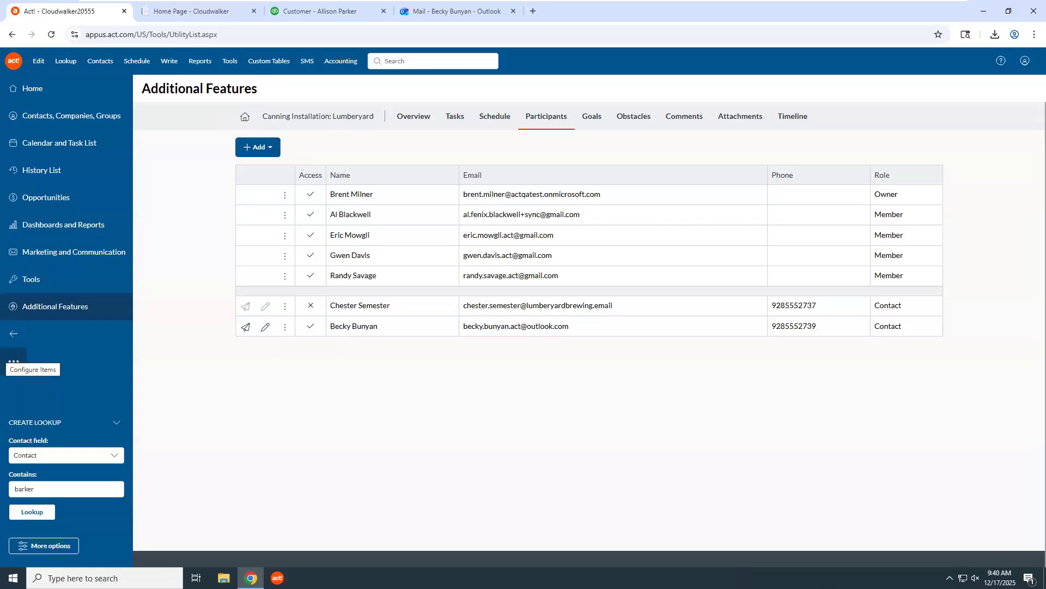
left_click(267, 327)
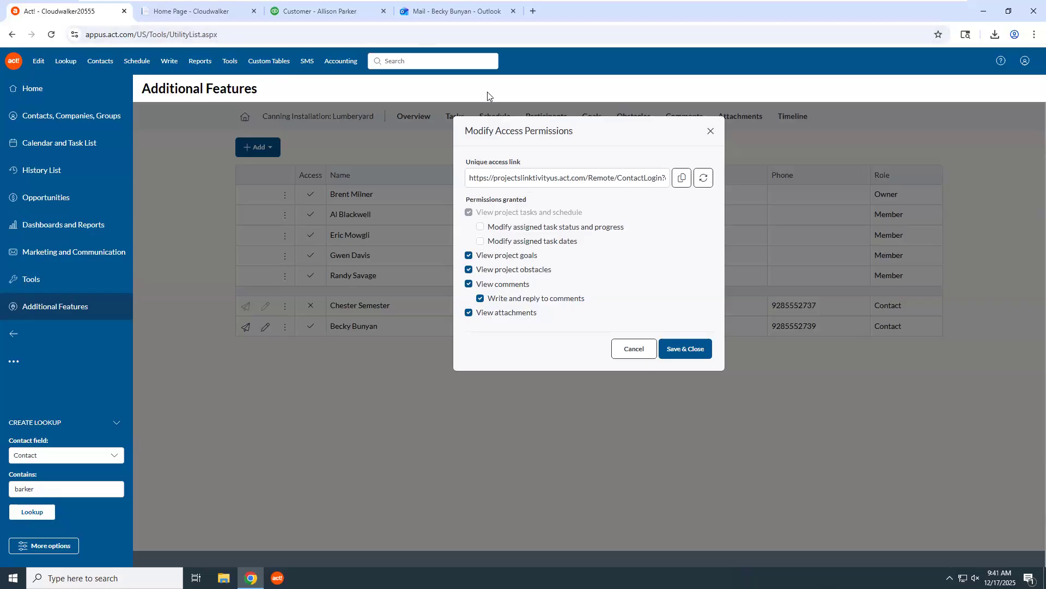
Switch to Outlook, open the message sharing the Canning Installation: Lumberyard project, and follow its unique project link.
left_click(445, 10)
left_click(212, 180)
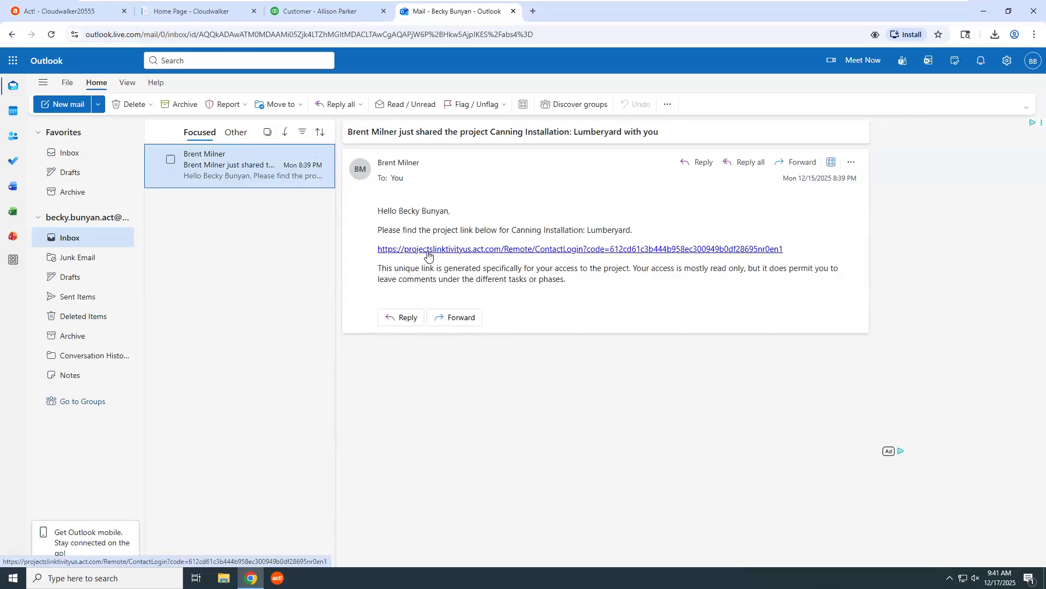
left_click(428, 251)
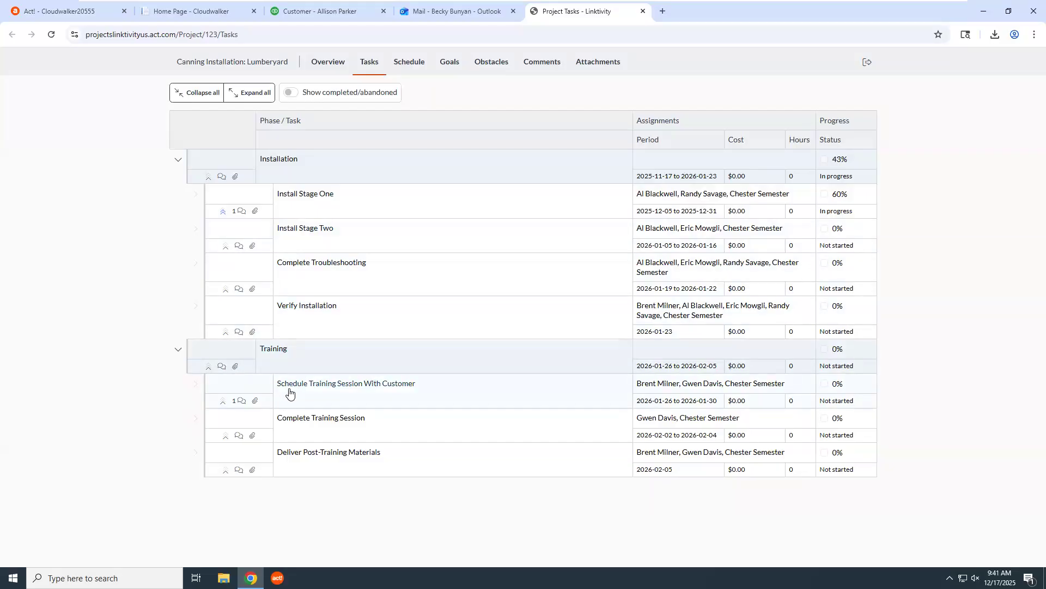
On the Complete Training Session task, post a comment titled "Test Comment" with a short message identifying the contact as its author, and close the task.
left_click(239, 435)
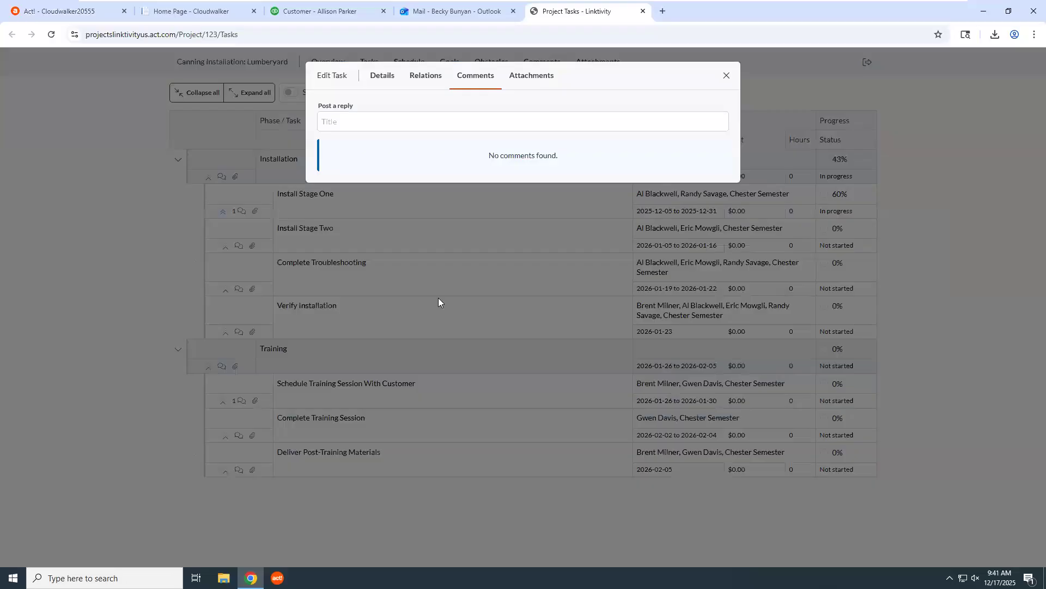
left_click(458, 124)
type("Test Comment")
key("Tab")
type("Thi si")
key("BackSpace")
key("BackSpace")
type("s is ")
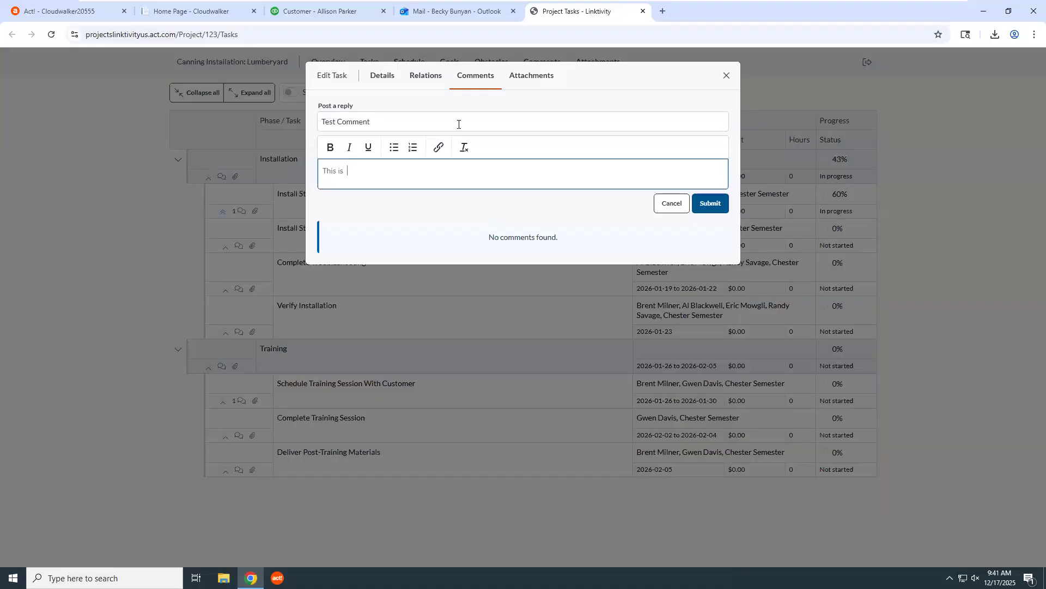
type("Becky with a comment.")
left_click(709, 201)
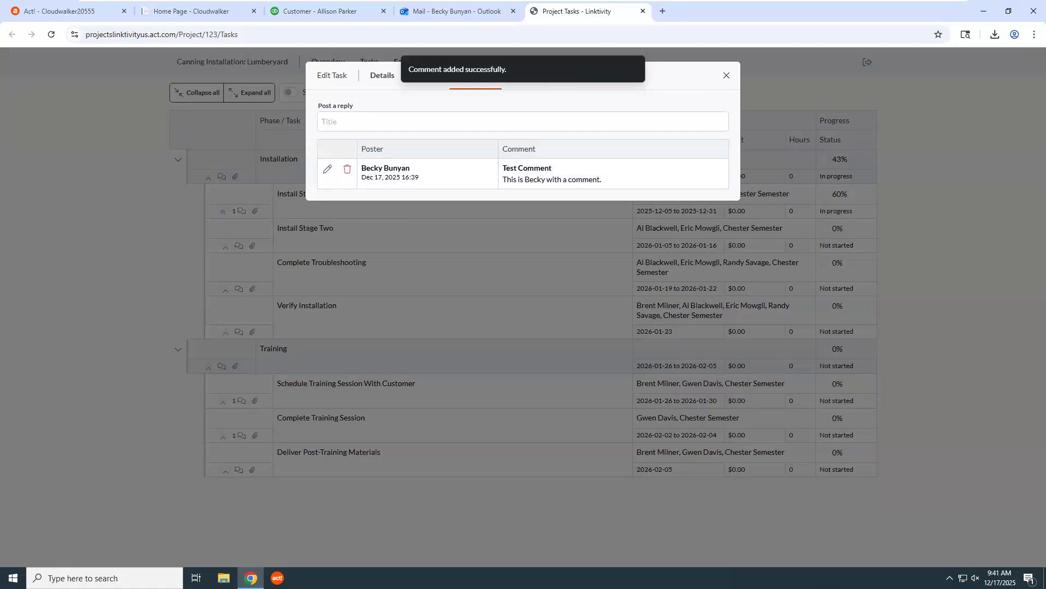
left_click(726, 78)
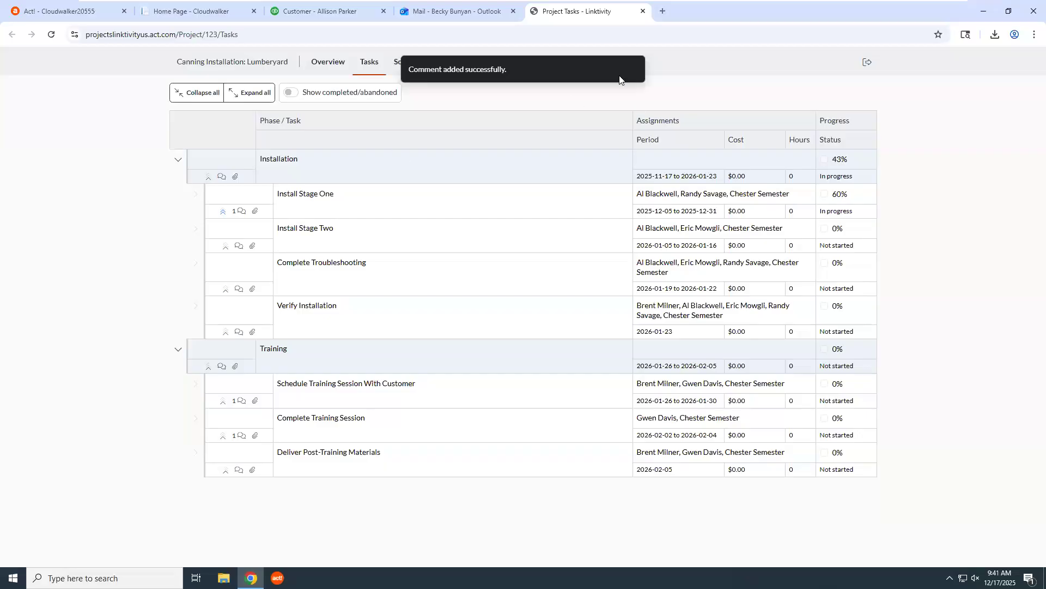
Review the shared project's overview, from overall progress down to the recently added tasks.
left_click(318, 64)
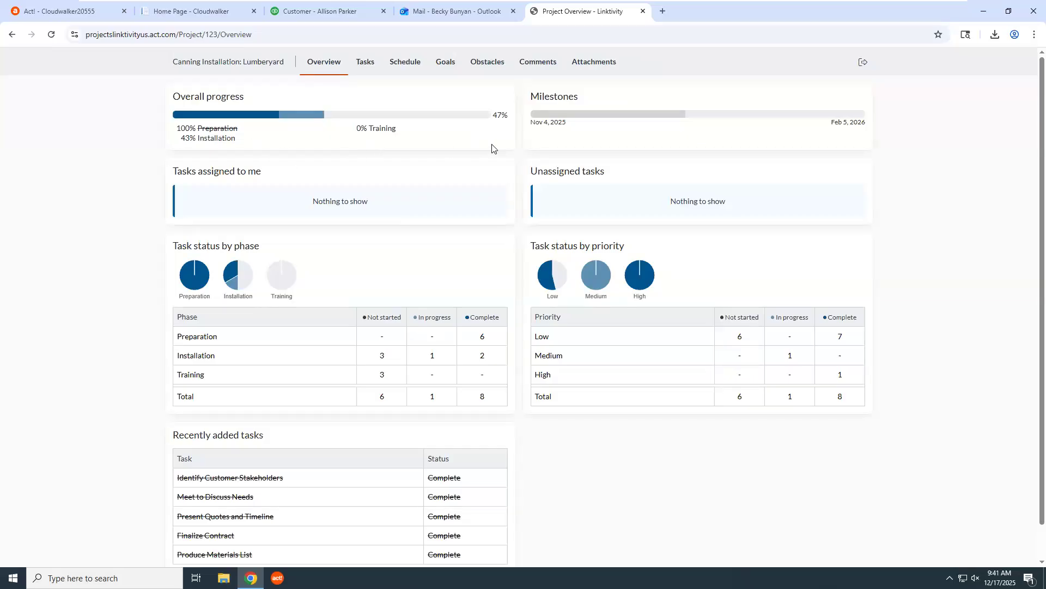
scroll(493, 148, "down", 1)
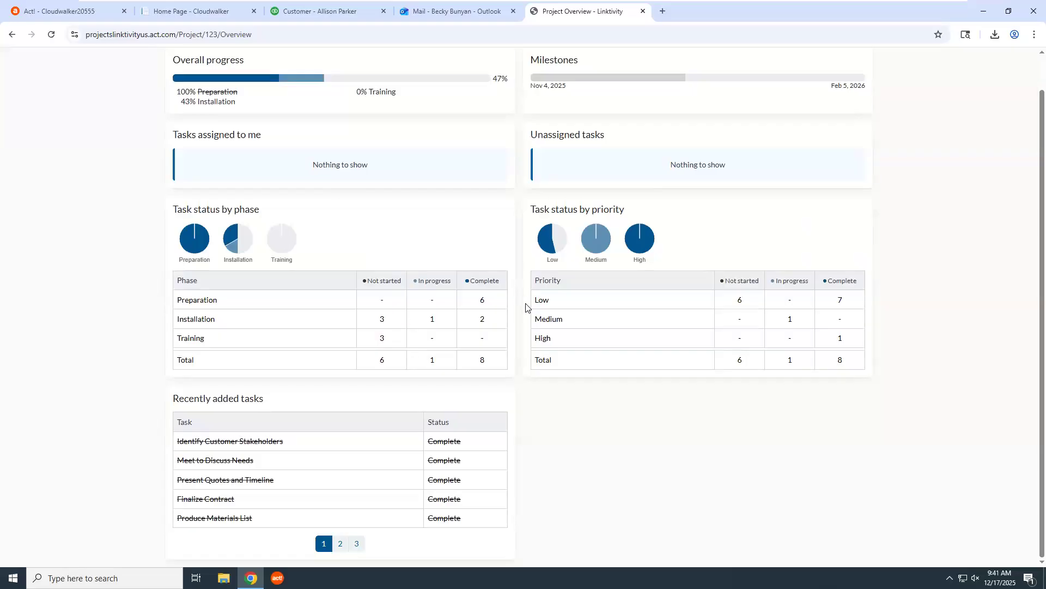
scroll(387, 229, "up", 1)
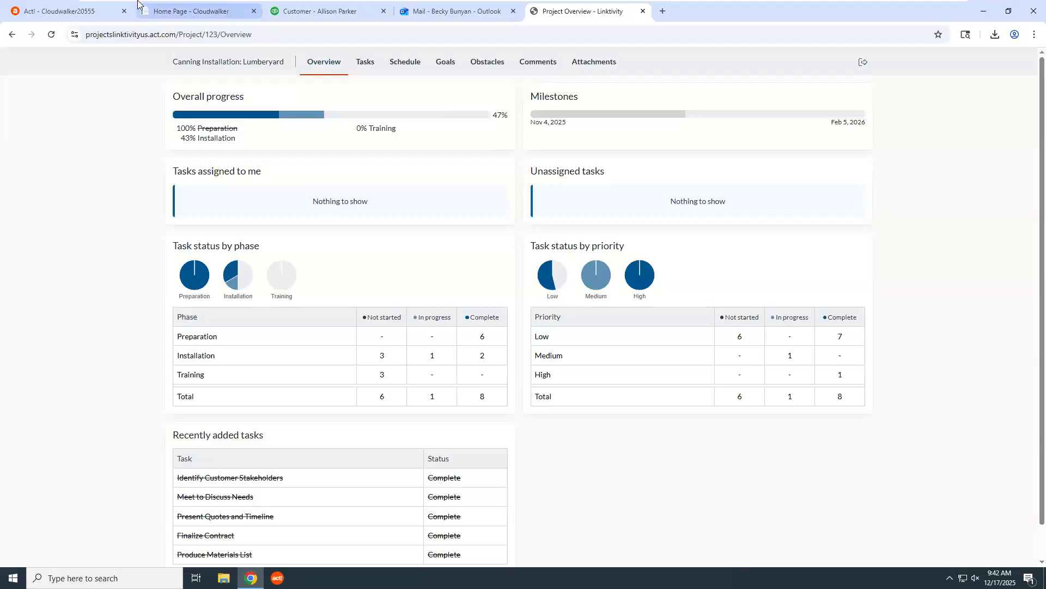
Switch back to Act! and close the contact's access permissions without changing them.
mouse_move(65, 11)
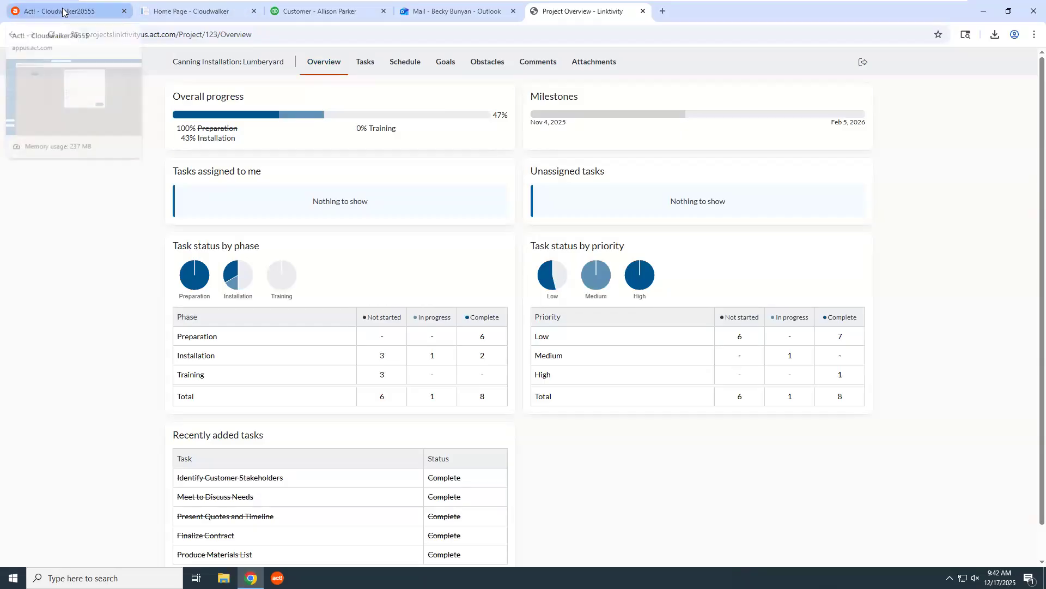
left_click(67, 12)
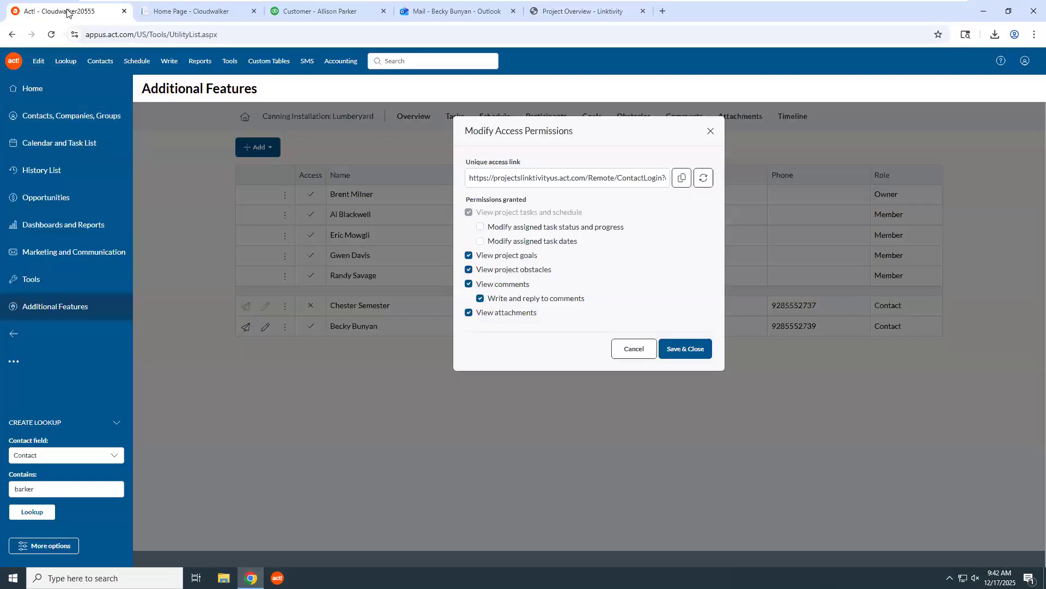
left_click(633, 349)
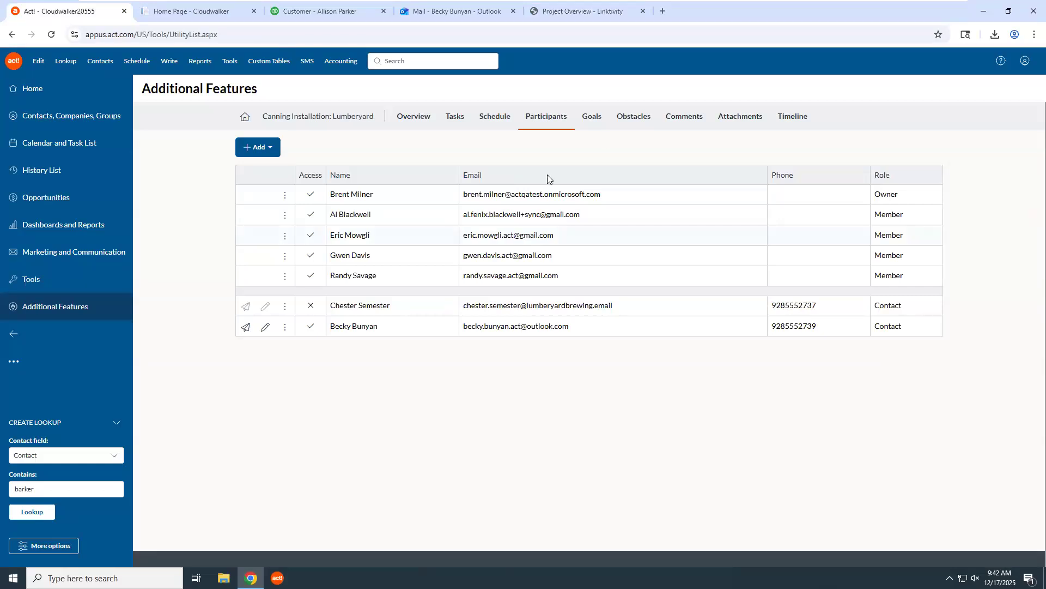
Review the Lumberyard project's goals, obstacles, overview and task list.
left_click(595, 118)
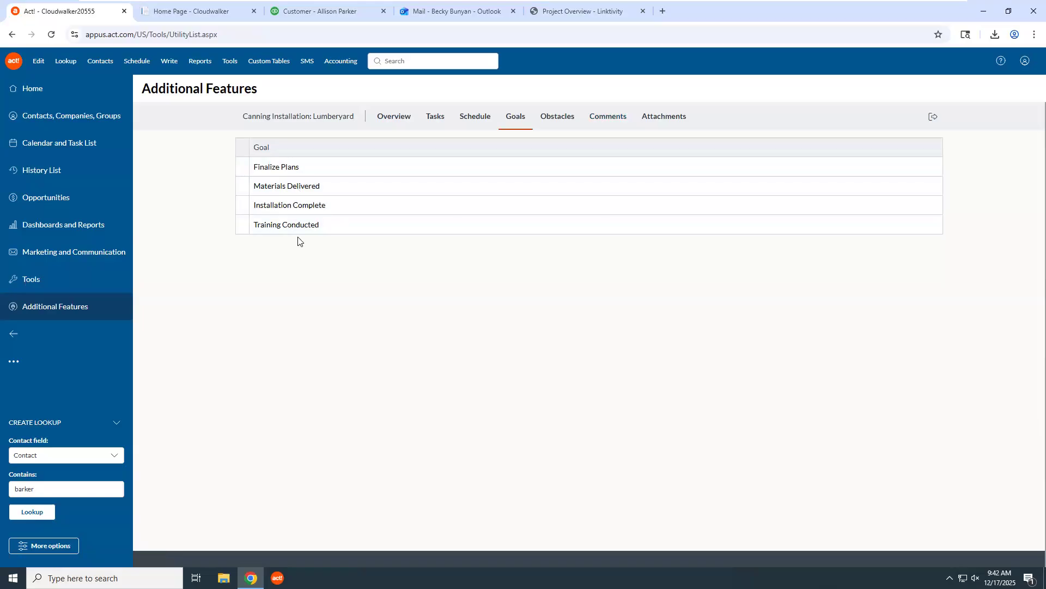
left_click(562, 119)
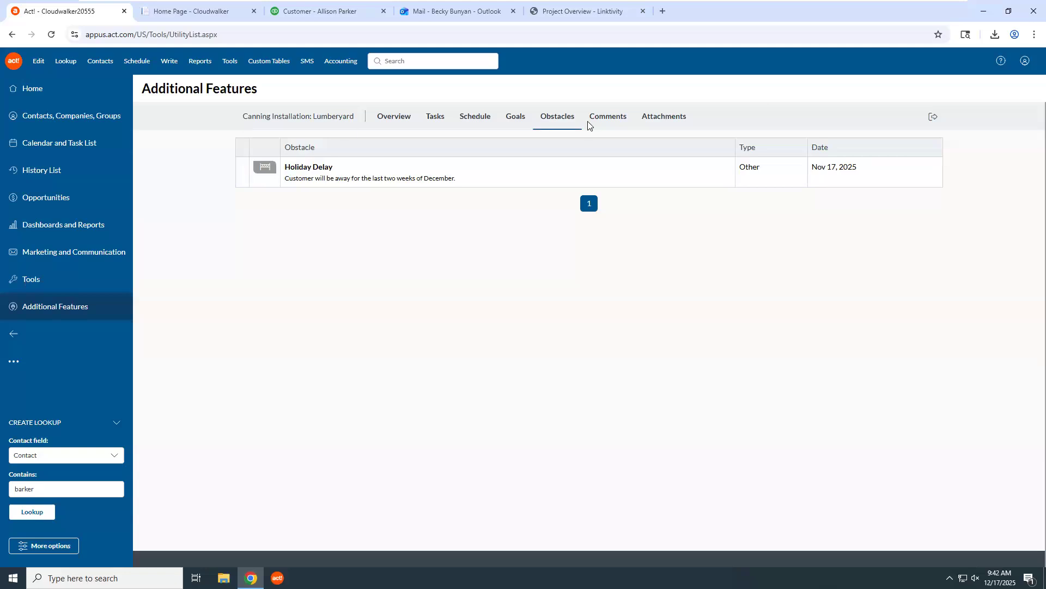
left_click(396, 121)
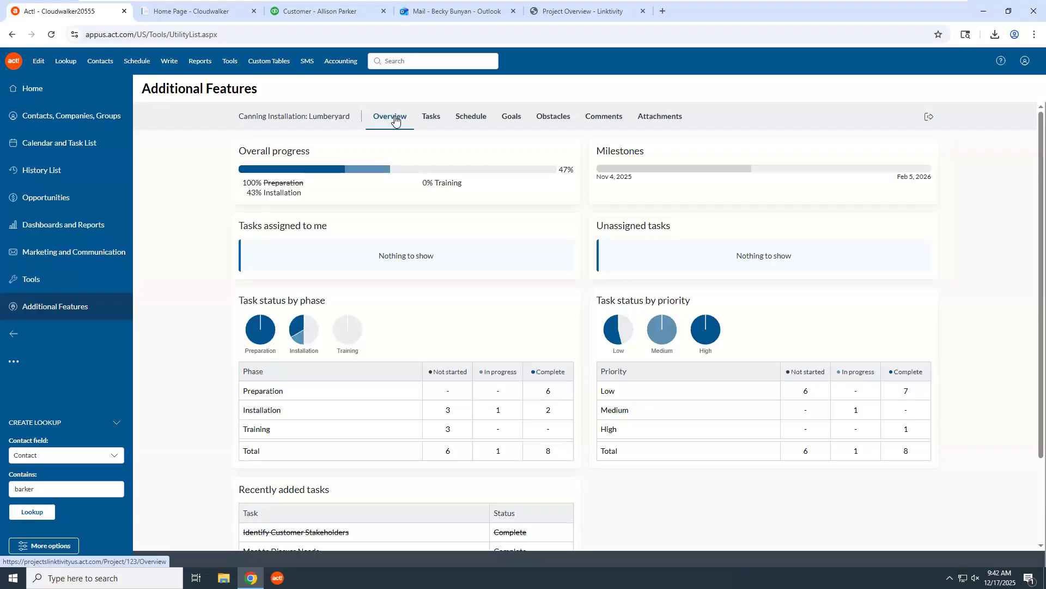
left_click(430, 120)
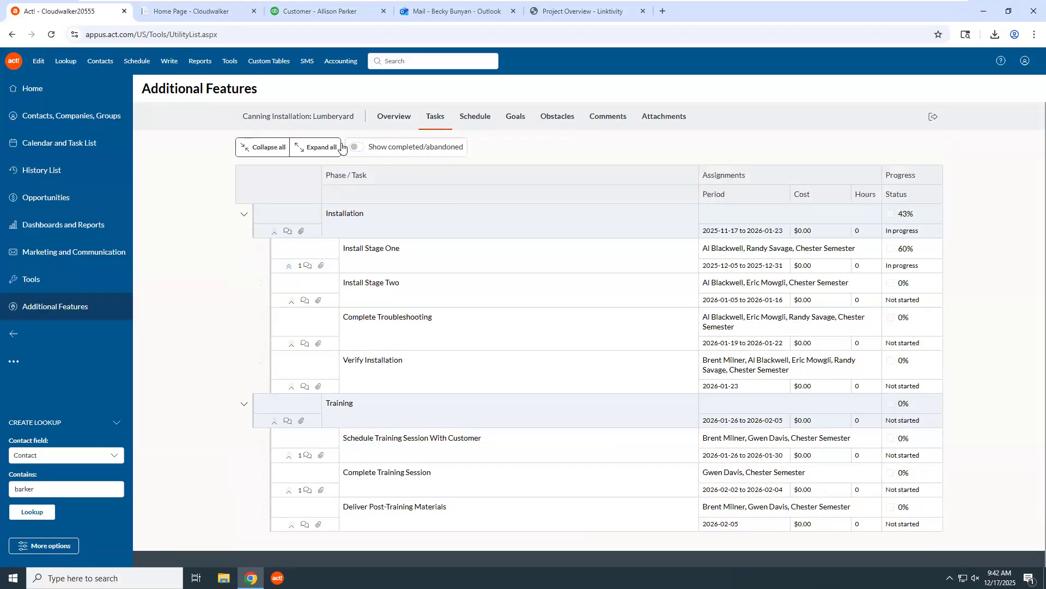
Reopen Project Management, look at the new-project form without creating a project, and open the general project settings to examine the defaults.
left_click(56, 307)
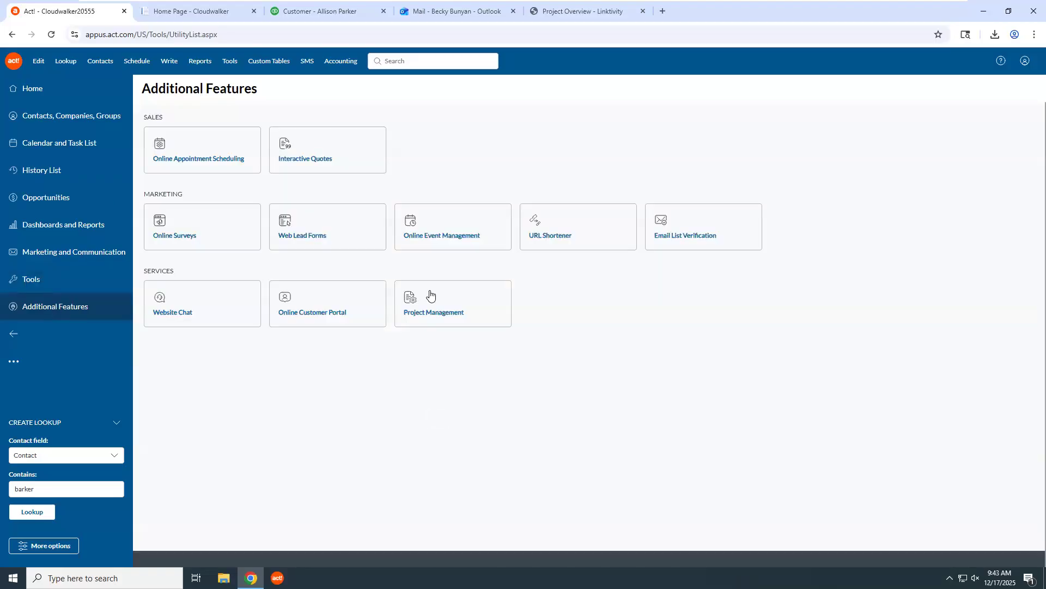
left_click(401, 316)
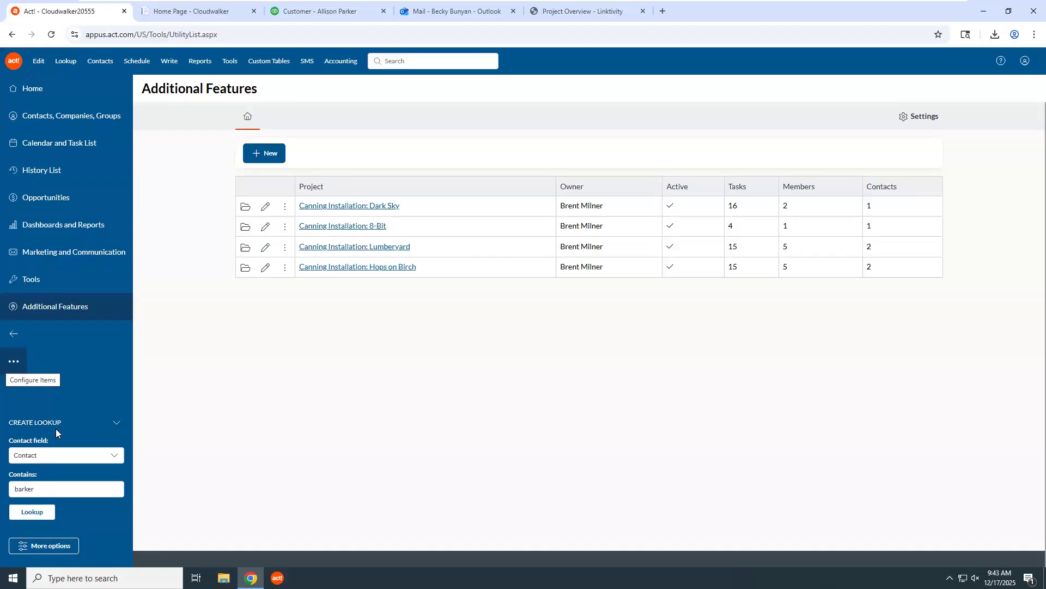
left_click(268, 155)
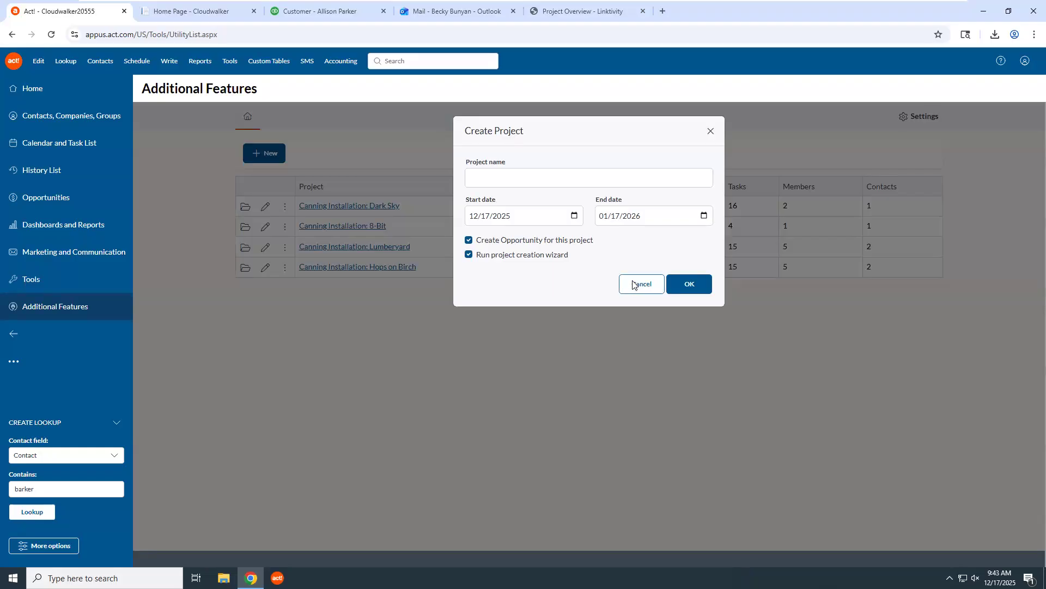
left_click(633, 285)
left_click(926, 117)
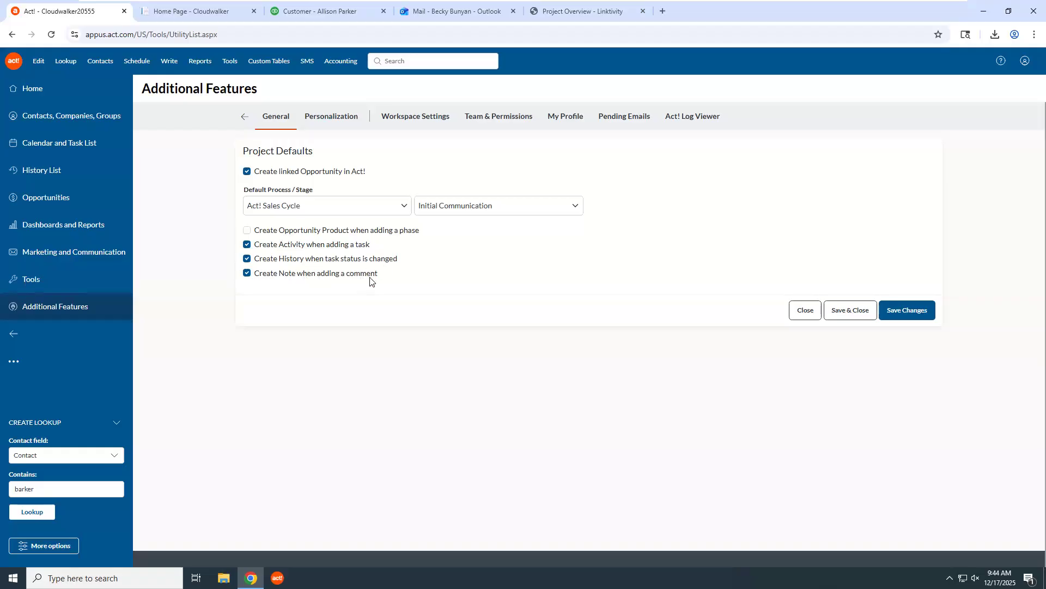
Look up the Lumberyard Brewery owner by surname and show that contact's notes.
left_click_drag(22, 489, 253, 545)
key("BackSpace")
key("BackSpace")
key("BackSpace")
type("bu")
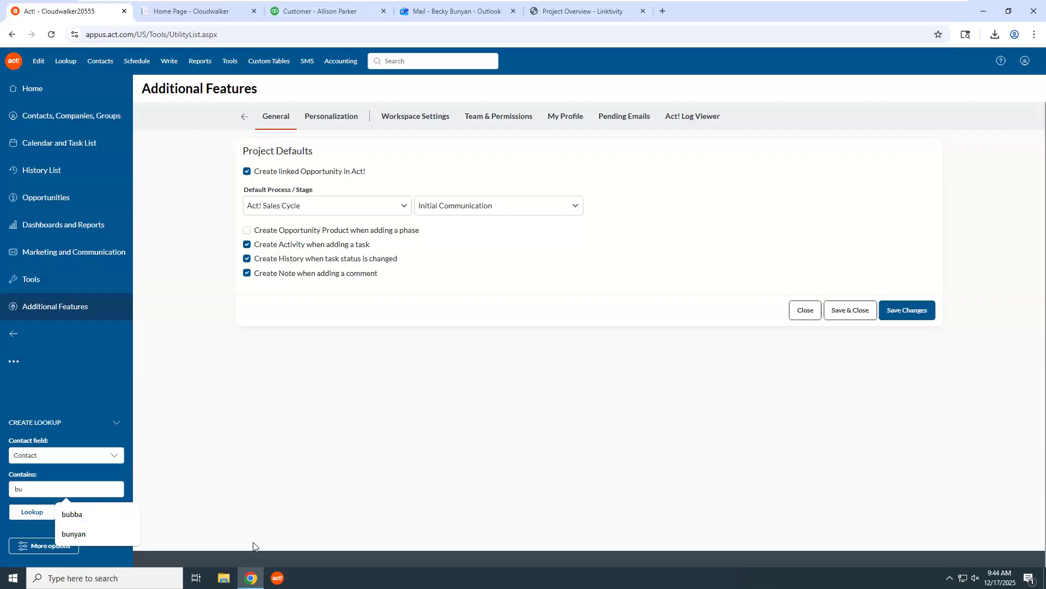
type("nyan")
left_click(43, 516)
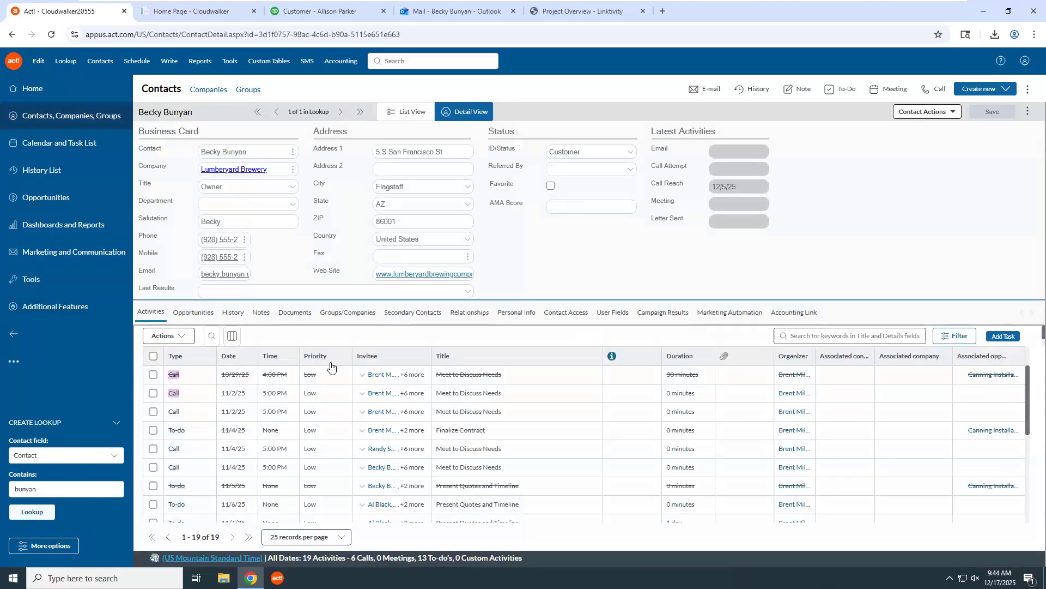
left_click(260, 316)
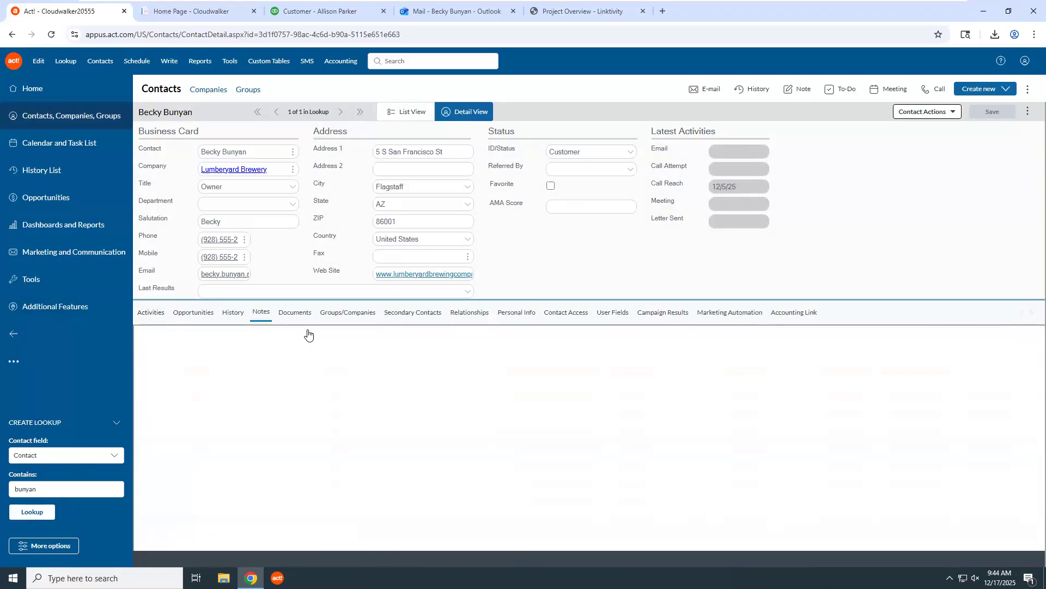